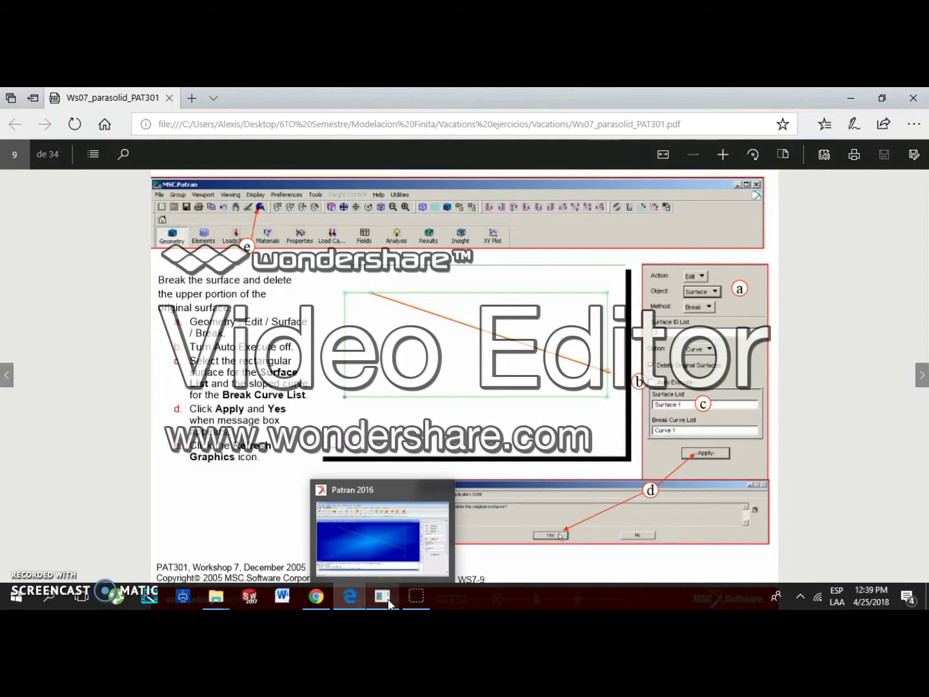
Step: Switch to Patran and set the geometry operation to Edit, Surface, Break
{"action": "left_click", "coordinate": [389, 602]}
{"action": "left_click", "coordinate": [816, 254]}
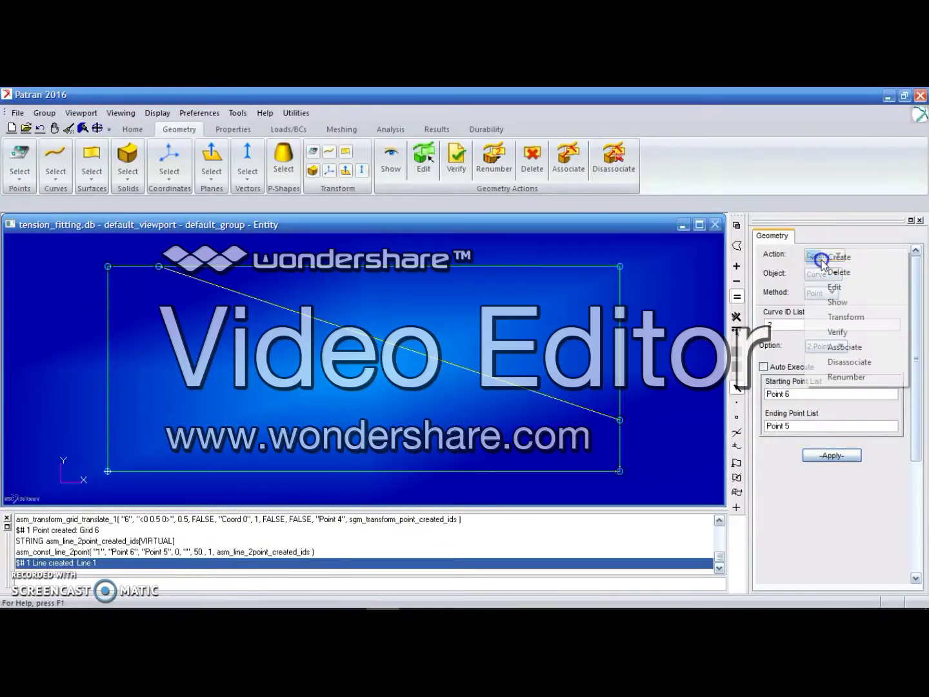
{"action": "left_click", "coordinate": [841, 287]}
{"action": "left_click", "coordinate": [825, 280]}
{"action": "left_click", "coordinate": [834, 306]}
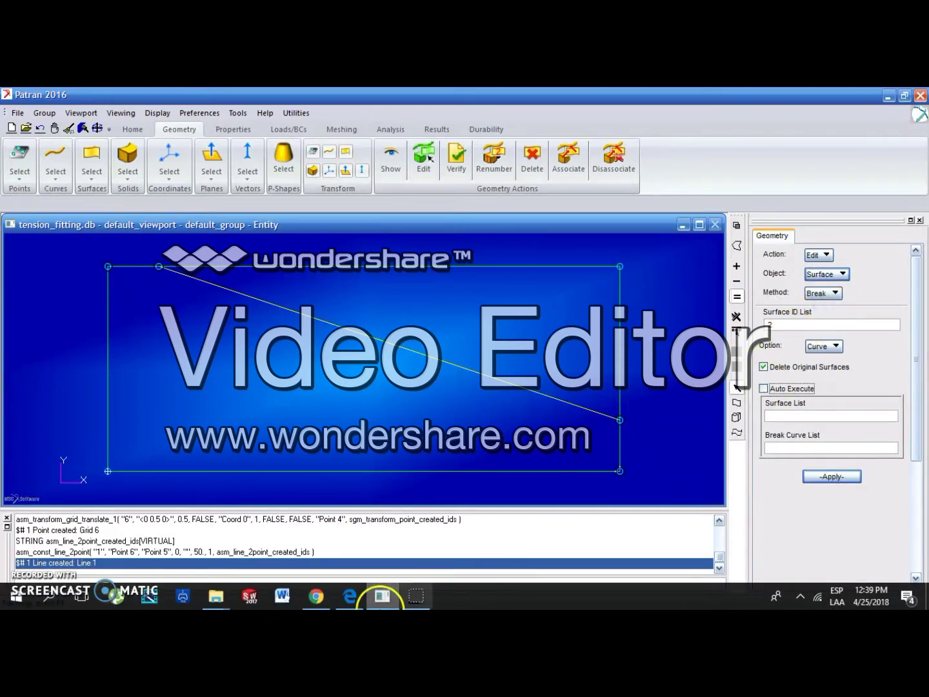
Step: Check the workshop PDF's break instructions, return to Patran and enter Surface 1 as the surface to break
{"action": "left_click", "coordinate": [356, 598]}
{"action": "mouse_move", "coordinate": [379, 605]}
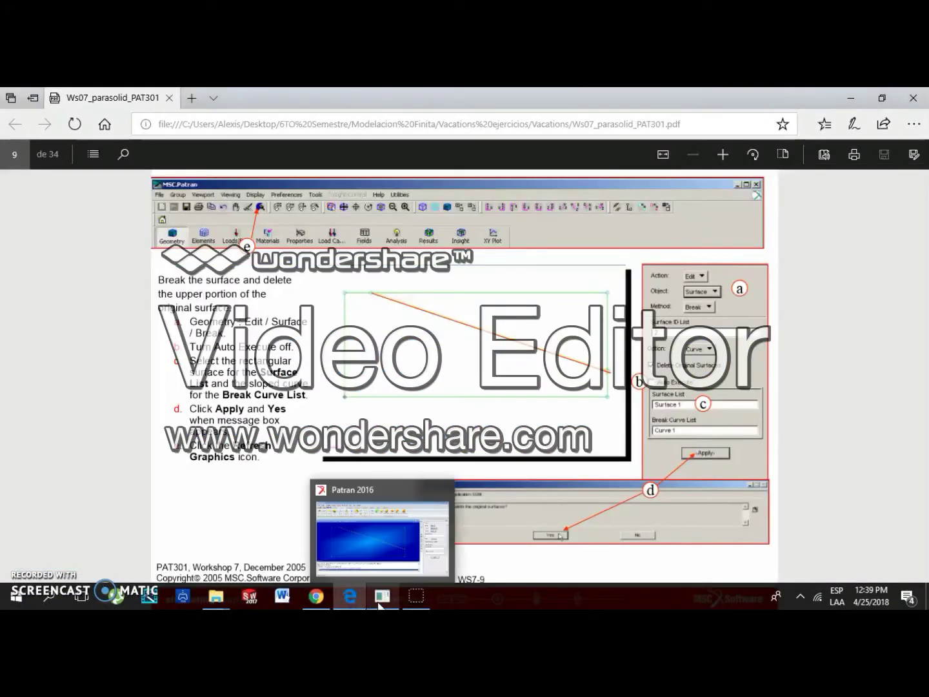
{"action": "left_click", "coordinate": [381, 598]}
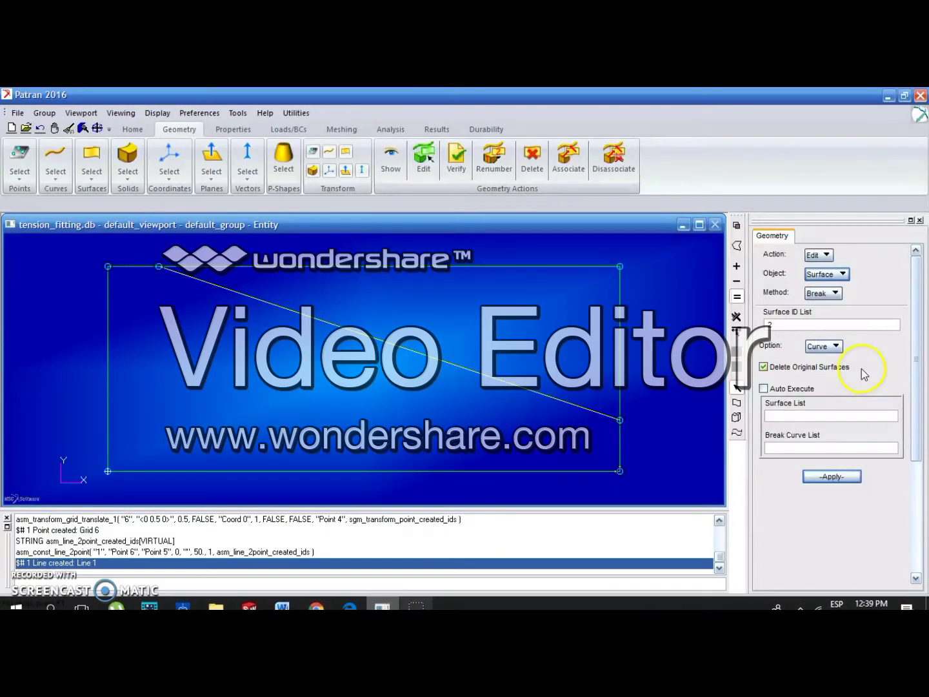
{"action": "left_click", "coordinate": [816, 415]}
{"action": "type", "text": "S"}
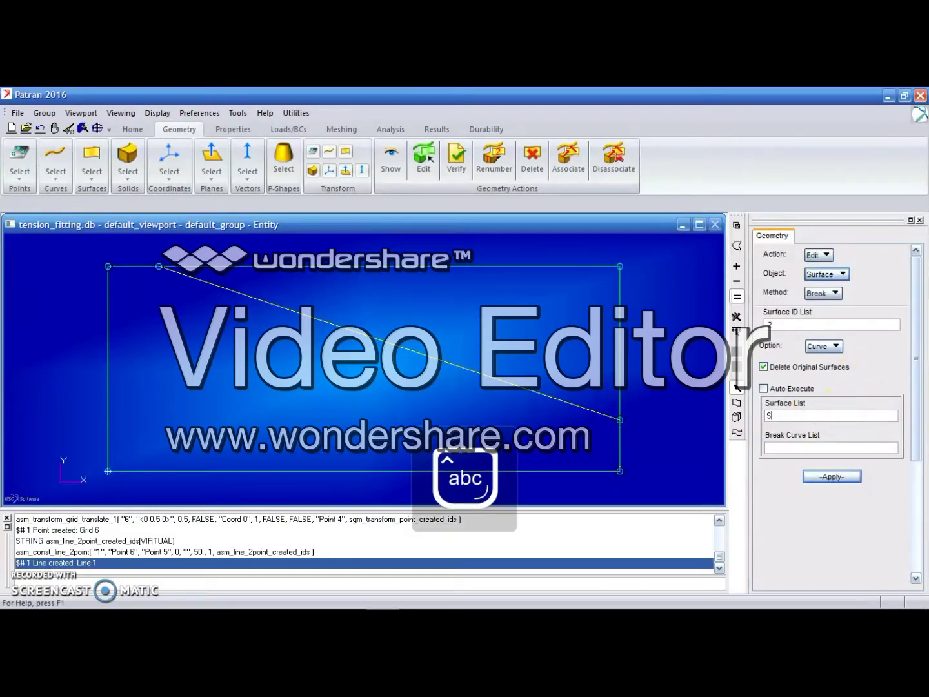
{"action": "type", "text": "urface 1"}
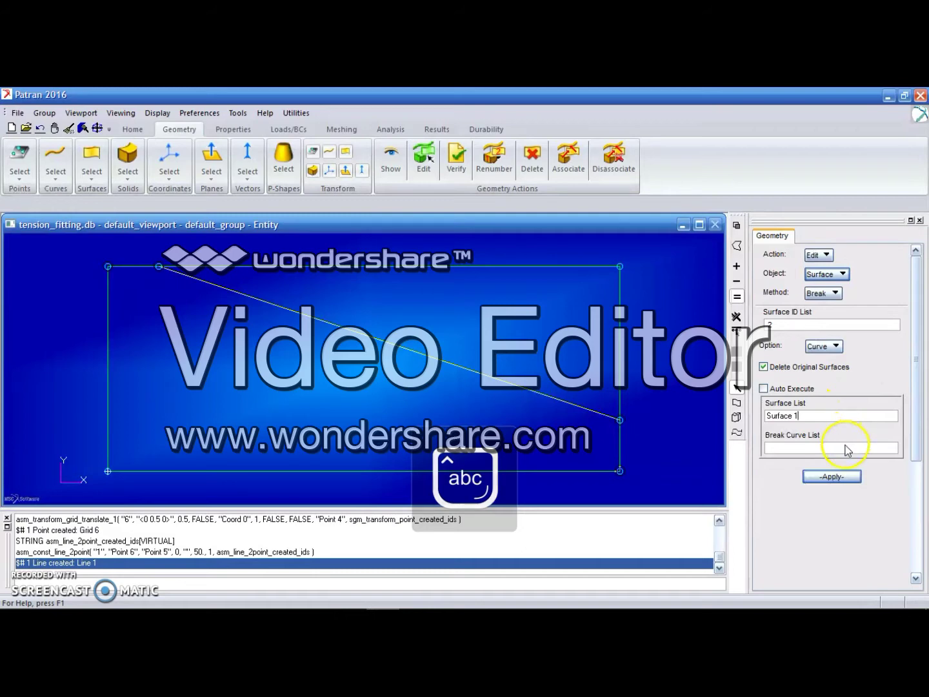
Step: Specify Curve 1 as the break curve and break Surface 1, agreeing to delete the original surface
{"action": "left_click", "coordinate": [846, 446]}
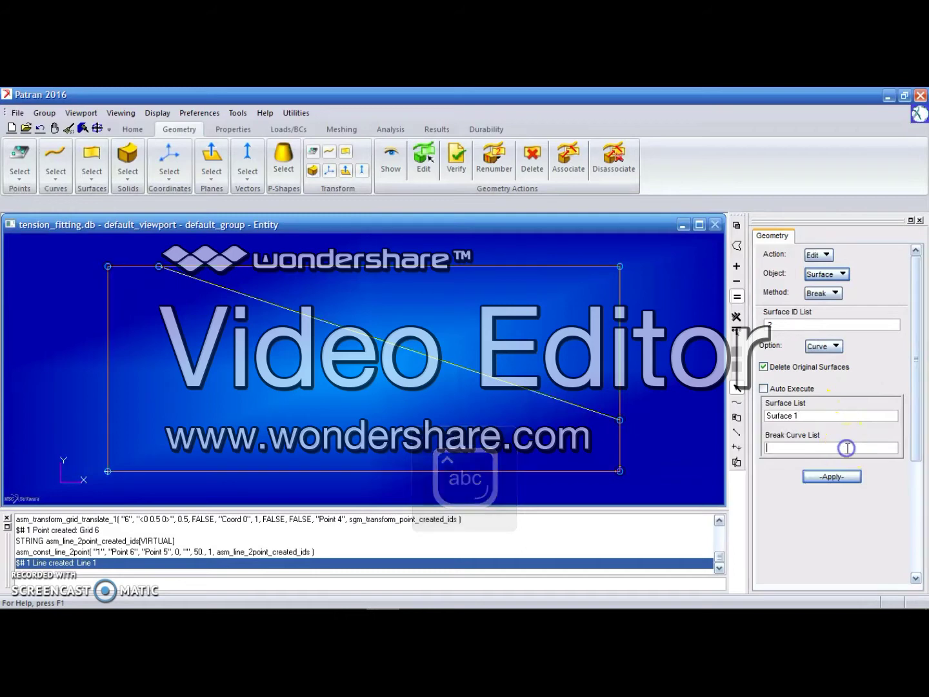
{"action": "left_click", "coordinate": [786, 448]}
{"action": "key", "text": "Caps_Lock"}
{"action": "type", "text": "C"}
{"action": "key", "text": "Caps_Lock"}
{"action": "type", "text": "urve 1"}
{"action": "left_click", "coordinate": [814, 417]}
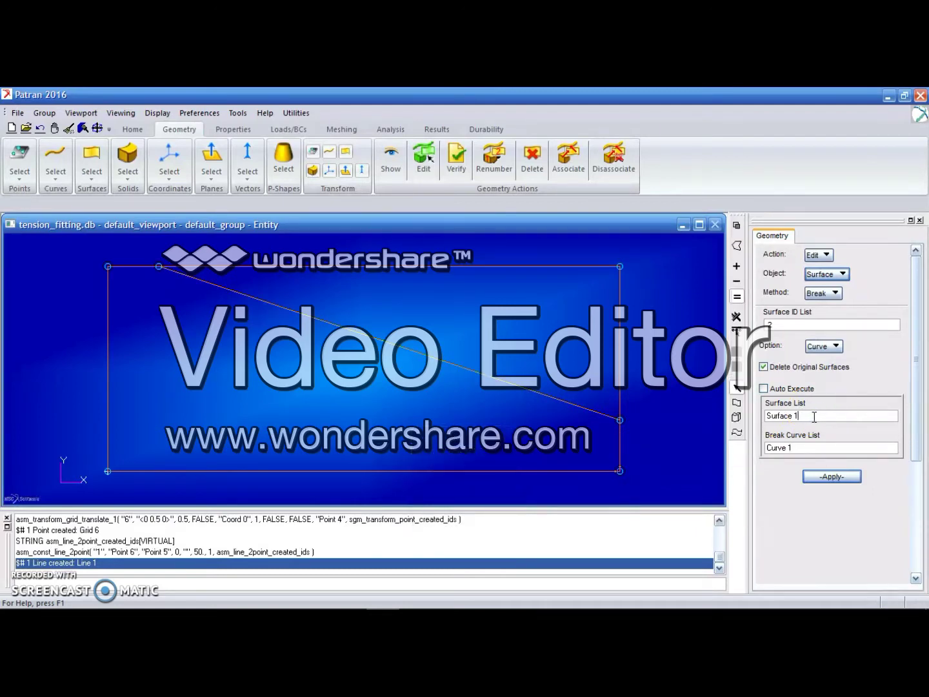
{"action": "left_click", "coordinate": [832, 476]}
{"action": "left_click", "coordinate": [396, 393]}
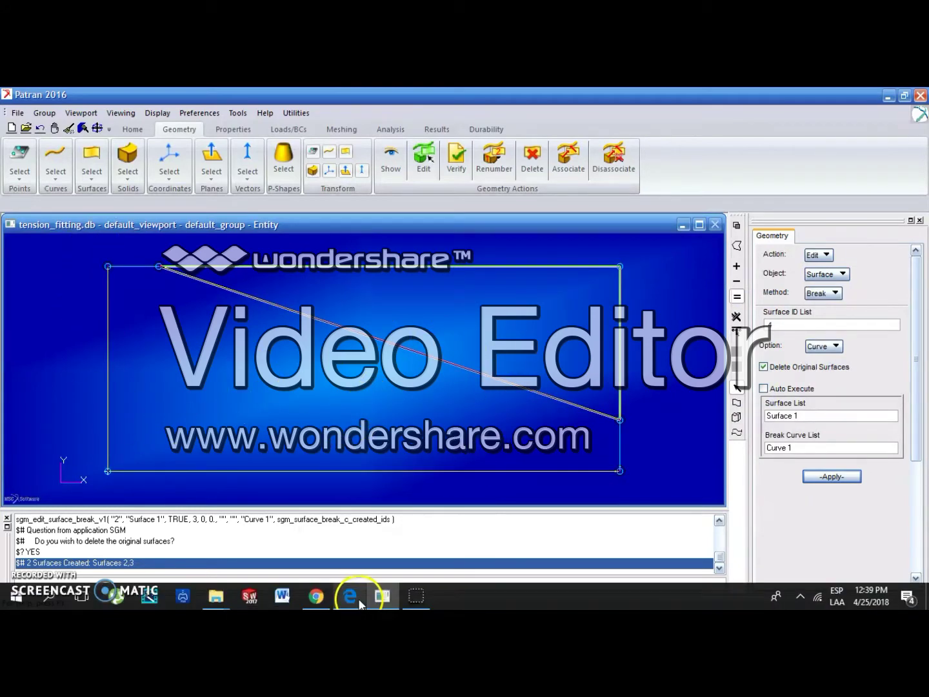
Step: Check the remaining instruction in the workshop PDF, switch back to Patran and refresh the graphics
{"action": "left_click", "coordinate": [357, 595]}
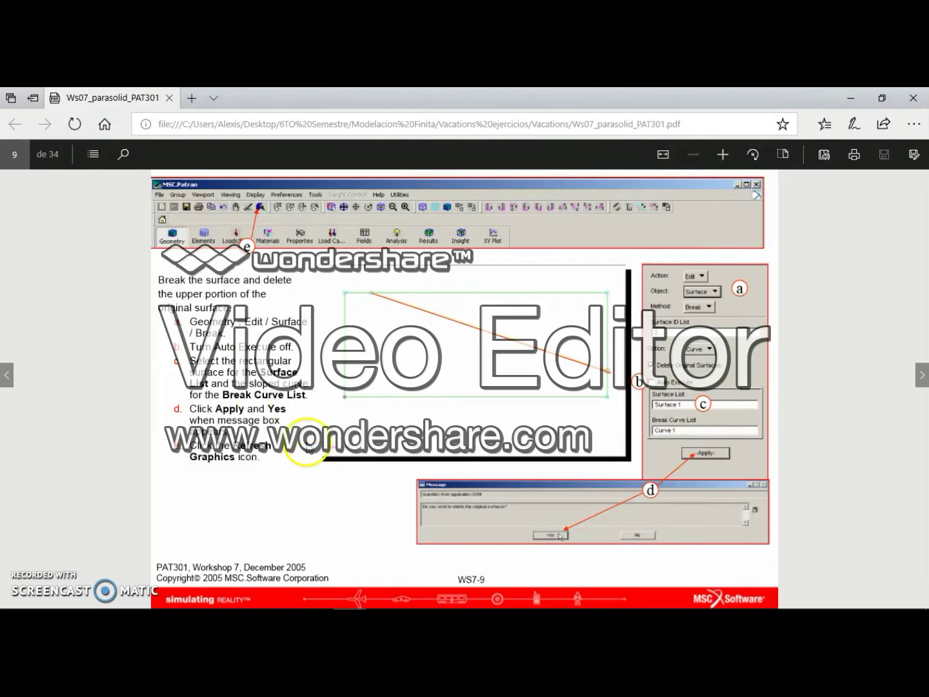
{"action": "mouse_move", "coordinate": [354, 603]}
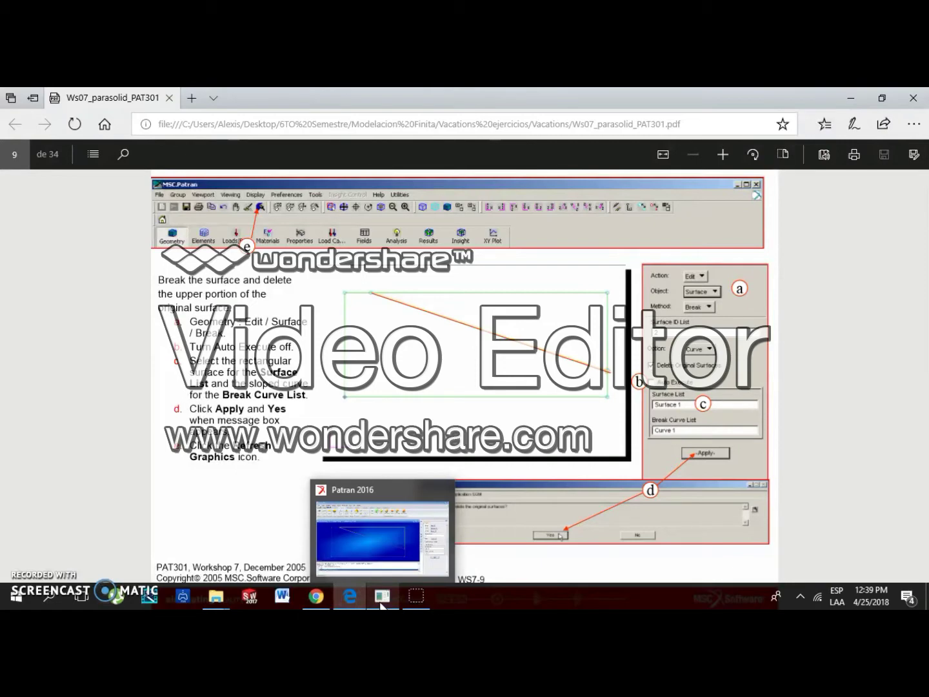
{"action": "left_click", "coordinate": [381, 605]}
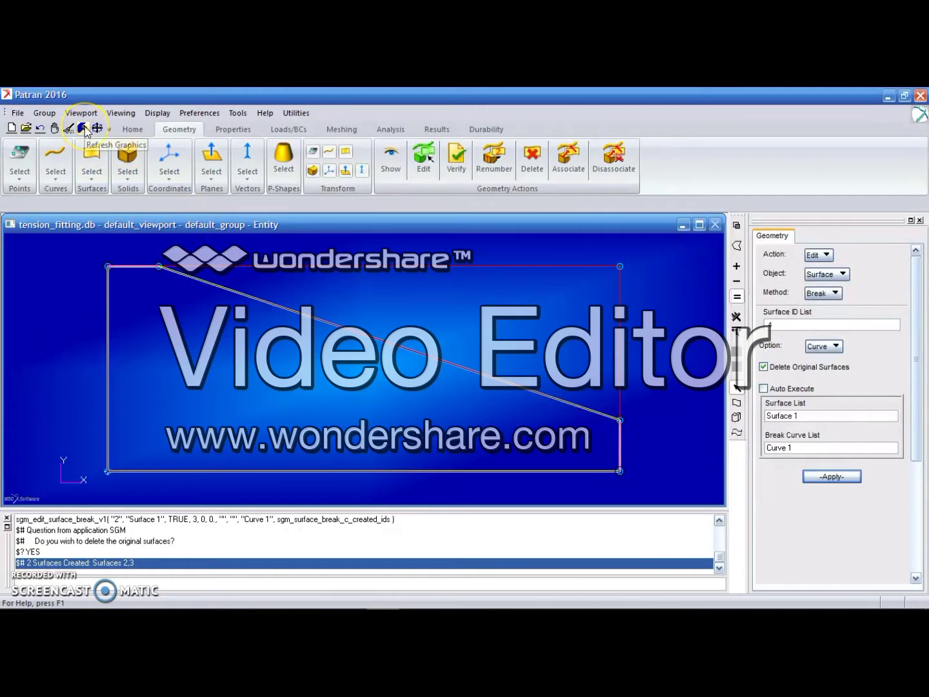
{"action": "left_click", "coordinate": [85, 127]}
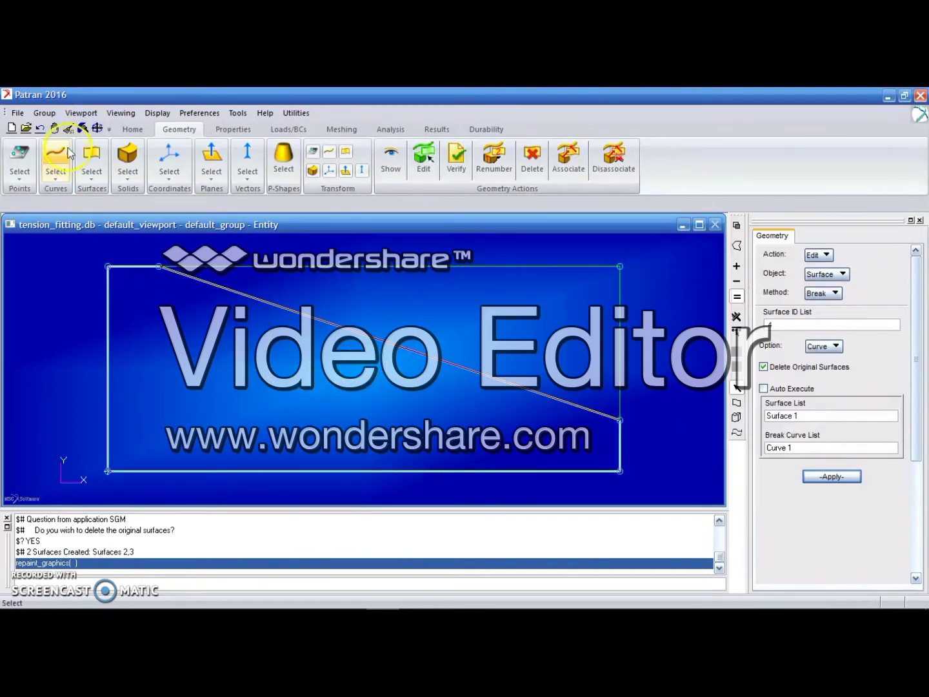
Step: Switch to the workshop PDF and turn to page 10 to read the surface deletion instructions
{"action": "mouse_move", "coordinate": [417, 600]}
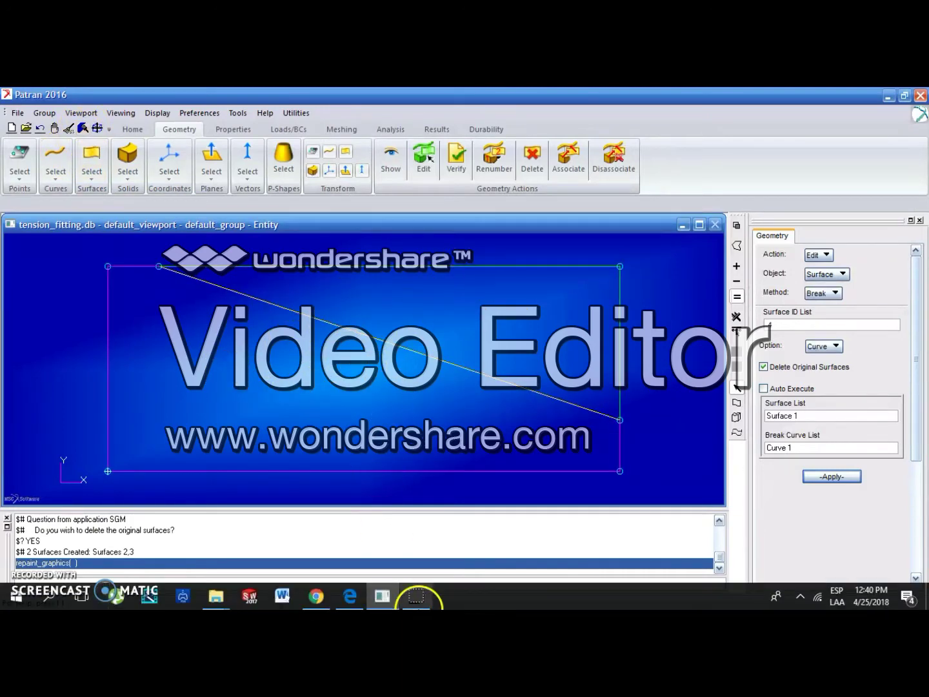
{"action": "left_click", "coordinate": [362, 595]}
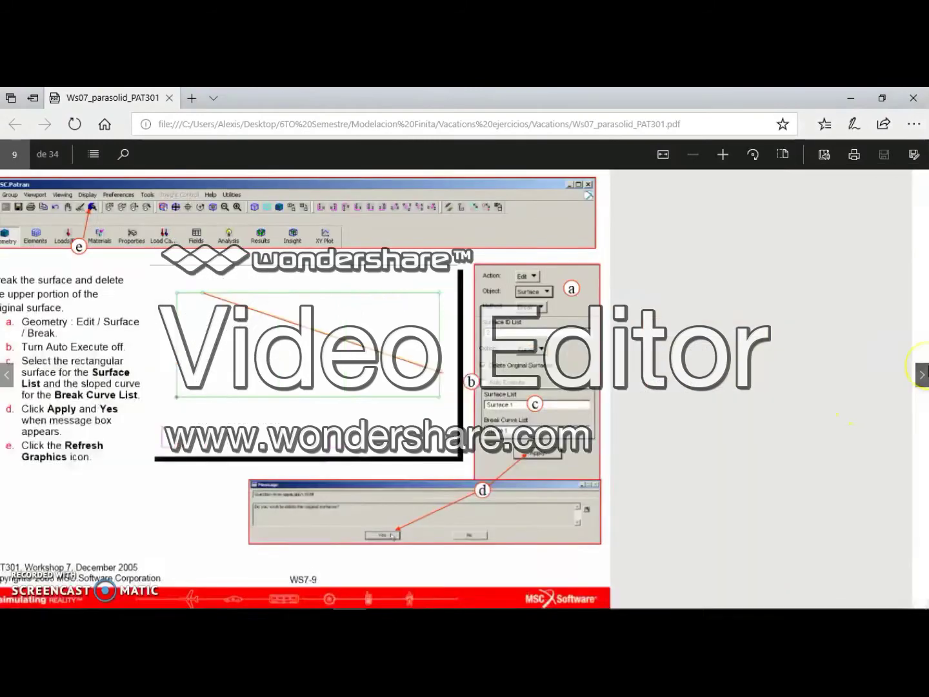
{"action": "left_click", "coordinate": [921, 375]}
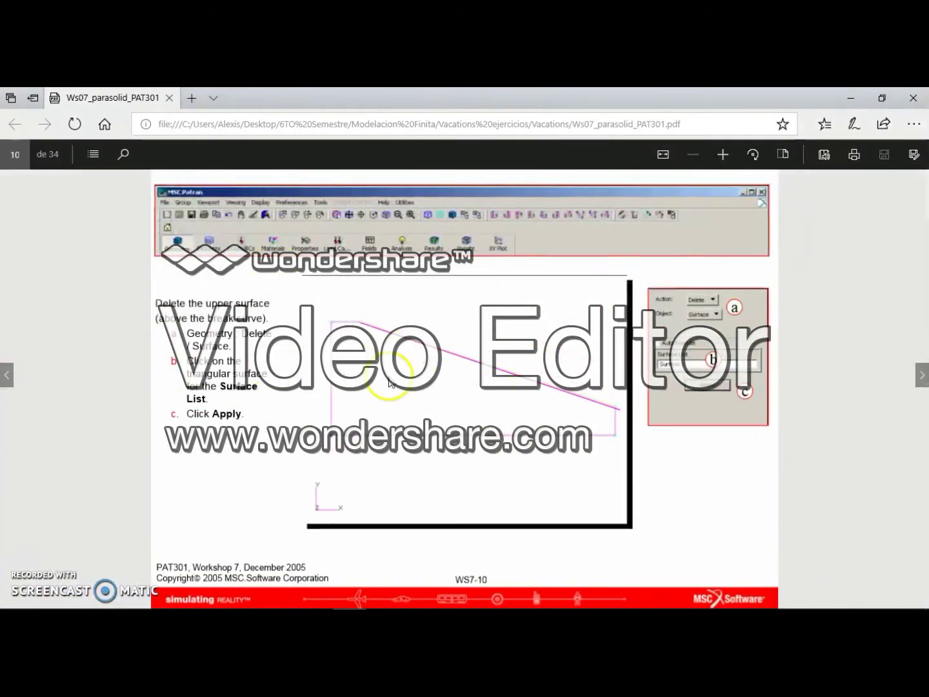
{"action": "mouse_move", "coordinate": [583, 603]}
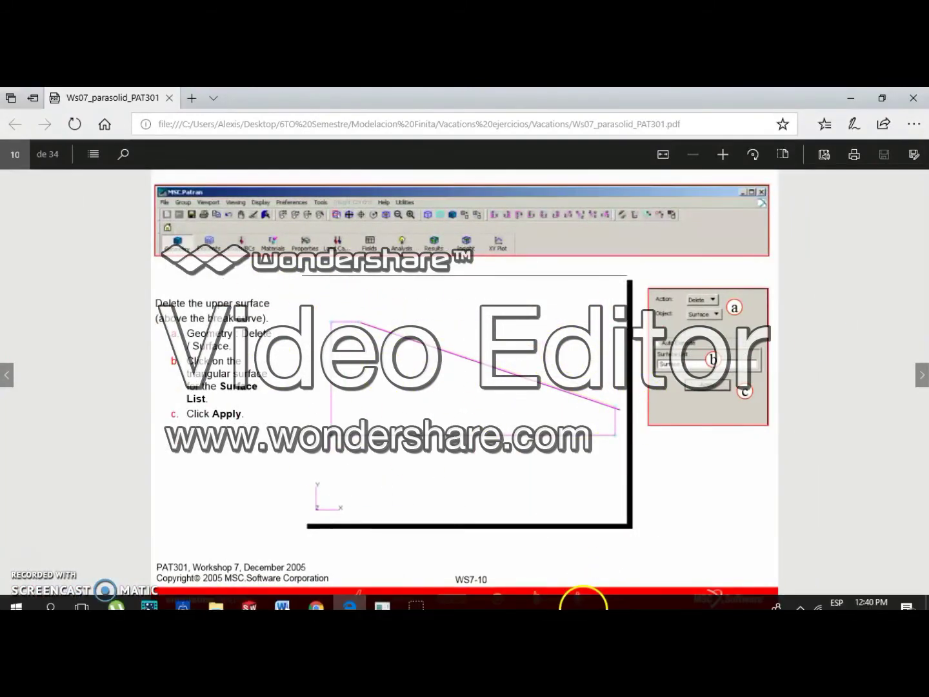
{"action": "mouse_move", "coordinate": [380, 601]}
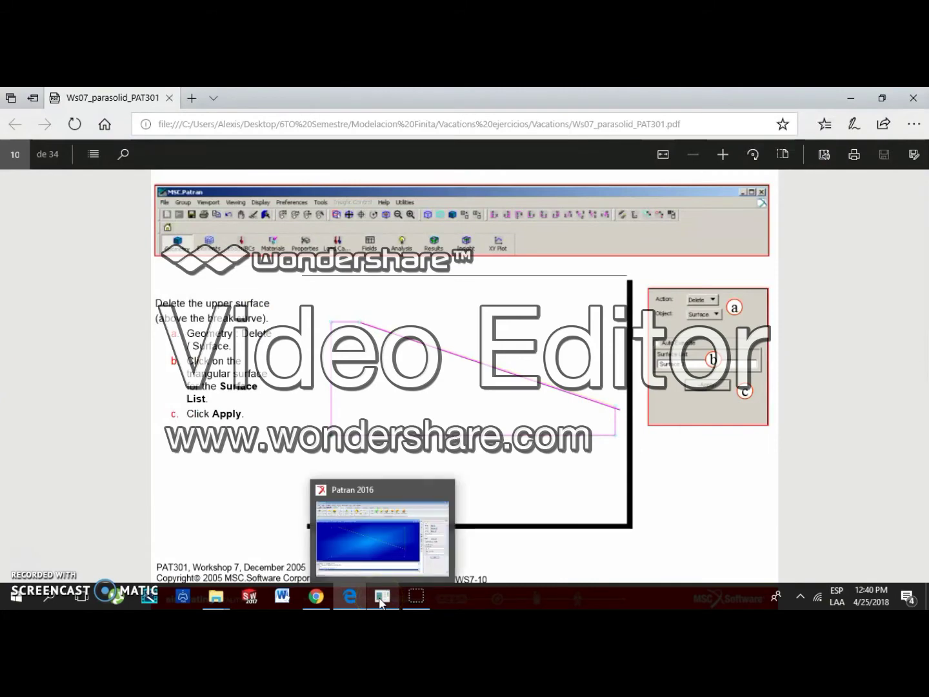
Step: Switch to Patran and set the geometry operation to Delete, Surface
{"action": "left_click", "coordinate": [381, 599]}
{"action": "left_click", "coordinate": [816, 254]}
{"action": "left_click", "coordinate": [833, 272]}
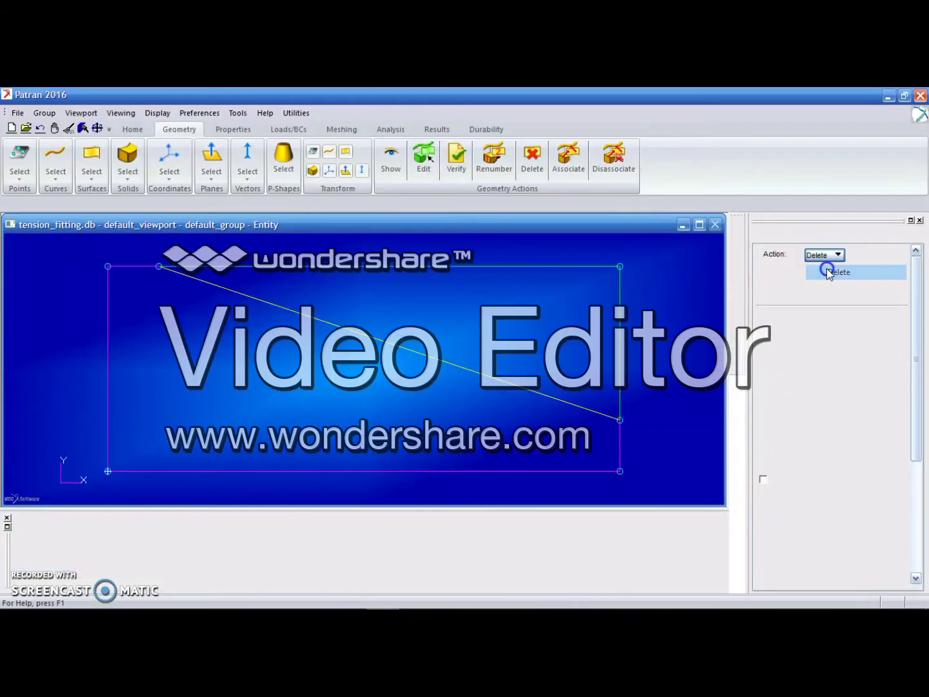
{"action": "left_click", "coordinate": [824, 273]}
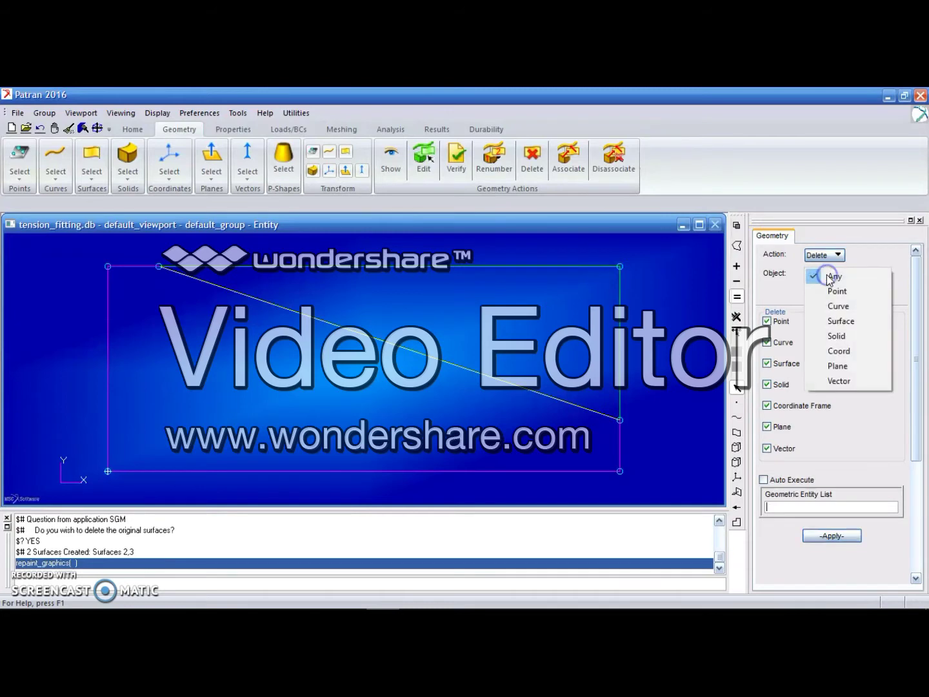
{"action": "left_click", "coordinate": [826, 321]}
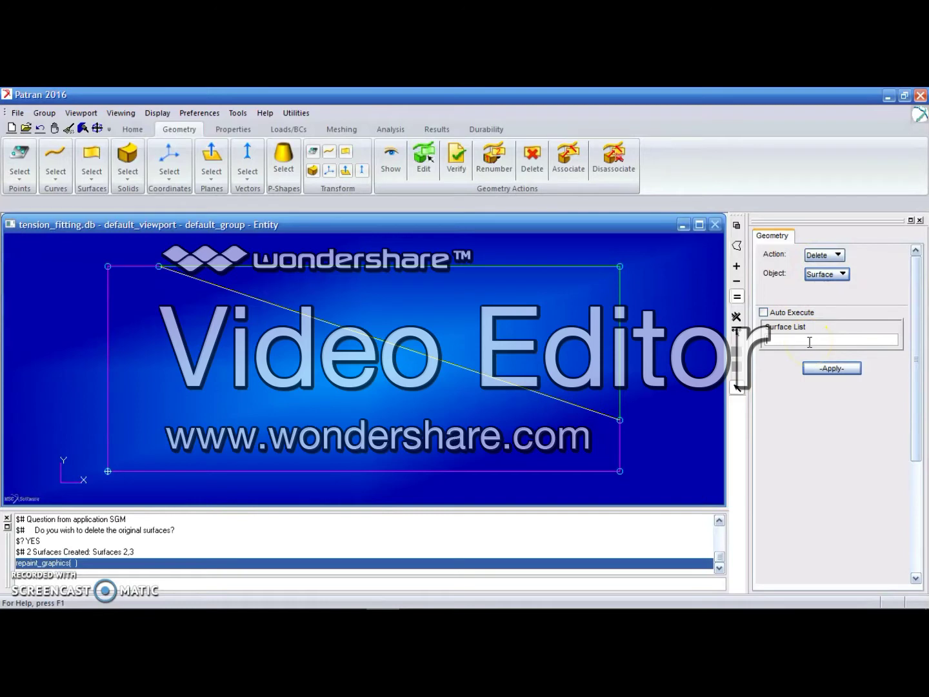
Step: Enter Surface 3 as the surface to delete and apply the deletion, checking it against the workshop PDF
{"action": "left_click", "coordinate": [351, 595]}
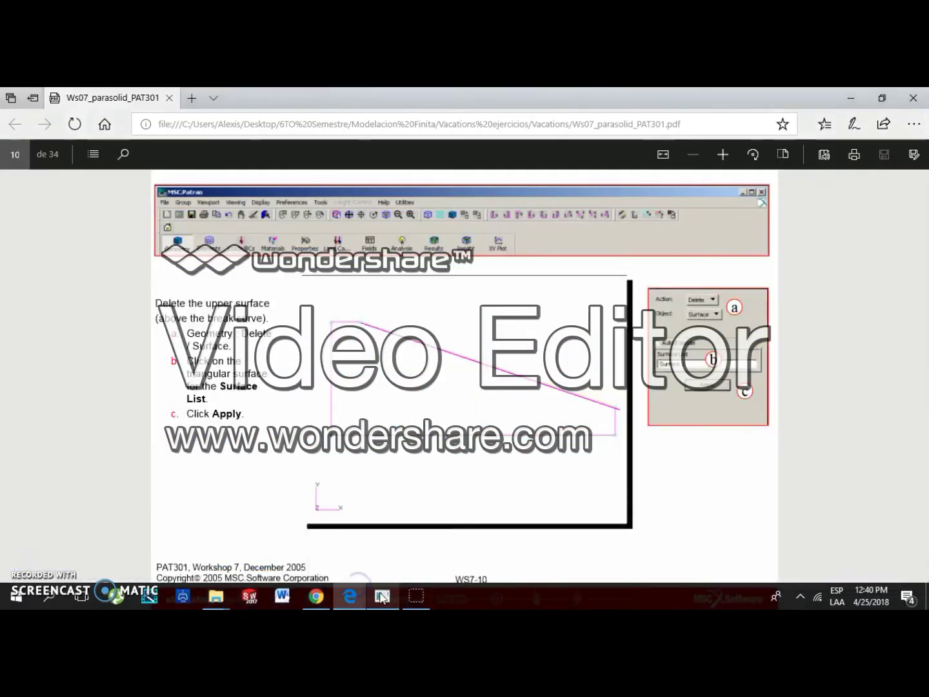
{"action": "mouse_move", "coordinate": [382, 596]}
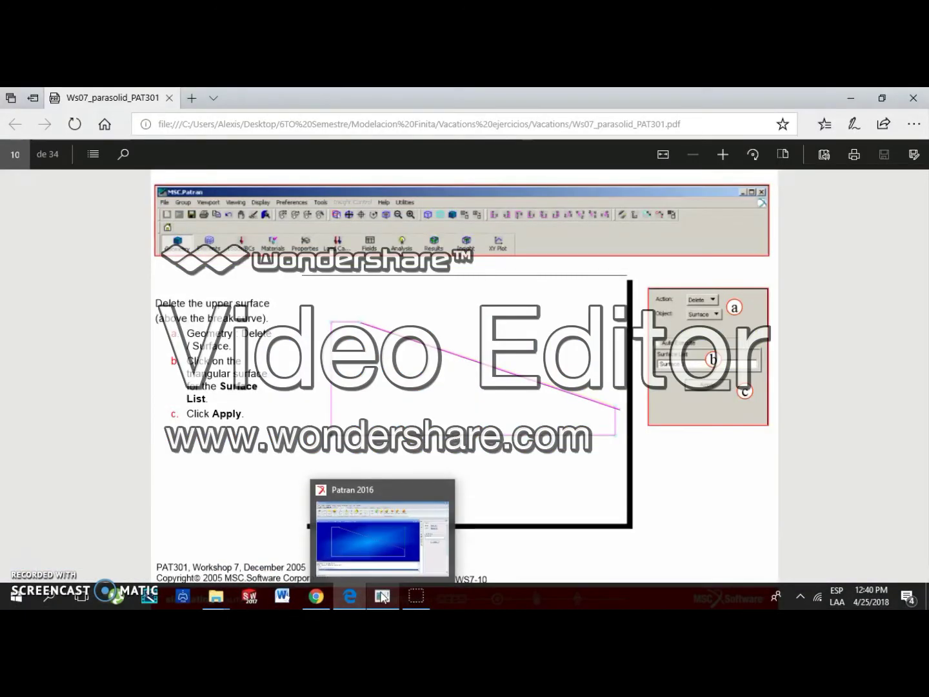
{"action": "left_click", "coordinate": [382, 597]}
{"action": "key", "text": "Caps_Lock"}
{"action": "key", "text": "Caps_Lock"}
{"action": "type", "text": "Surface 3"}
{"action": "key", "text": "Return"}
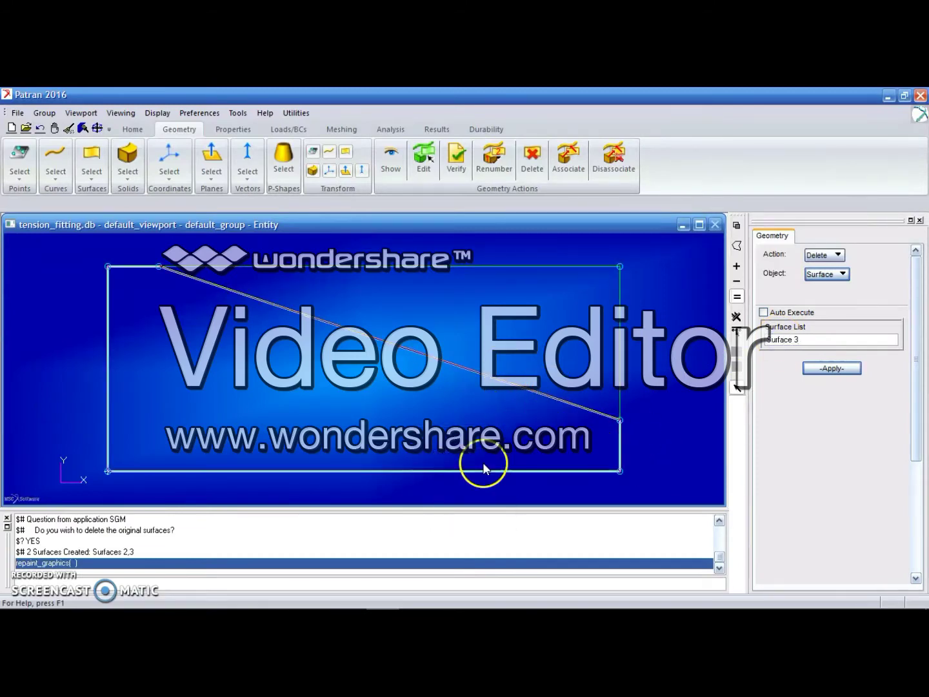
{"action": "mouse_move", "coordinate": [395, 598]}
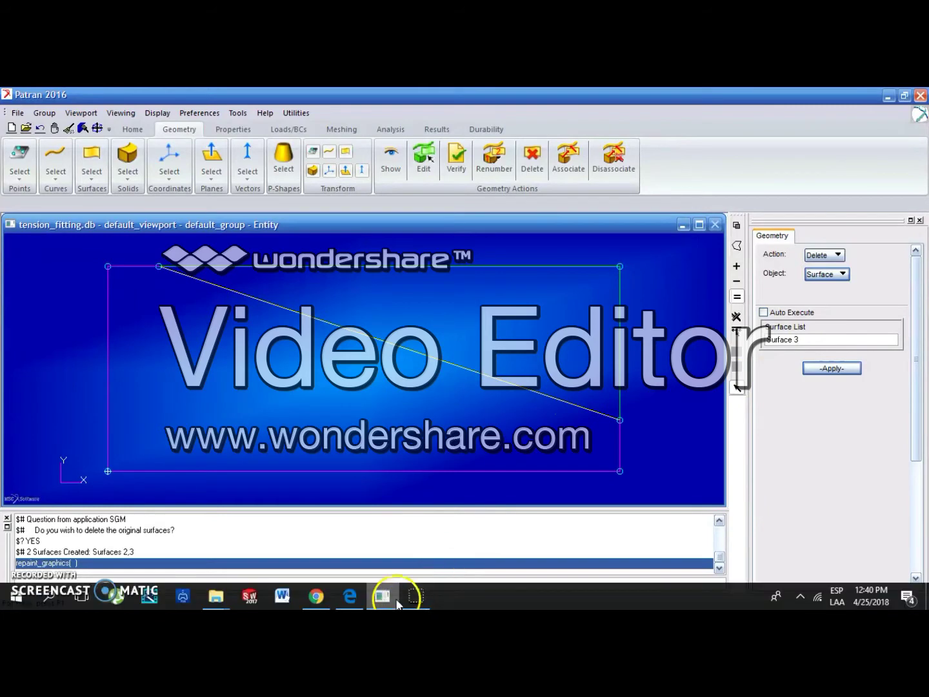
{"action": "left_click", "coordinate": [360, 604]}
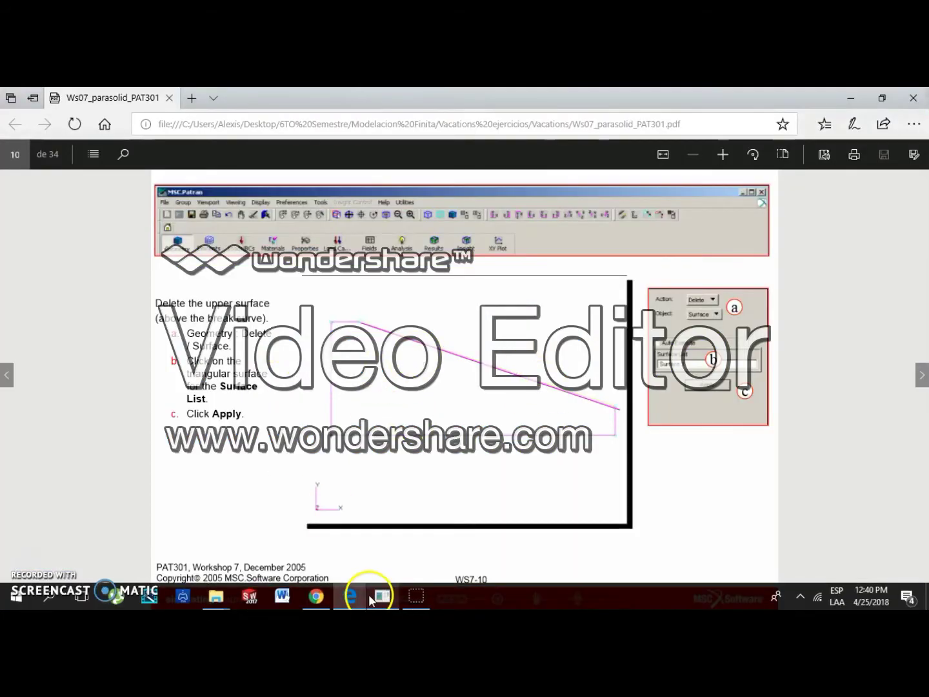
{"action": "left_click", "coordinate": [373, 598]}
{"action": "left_click", "coordinate": [830, 369]}
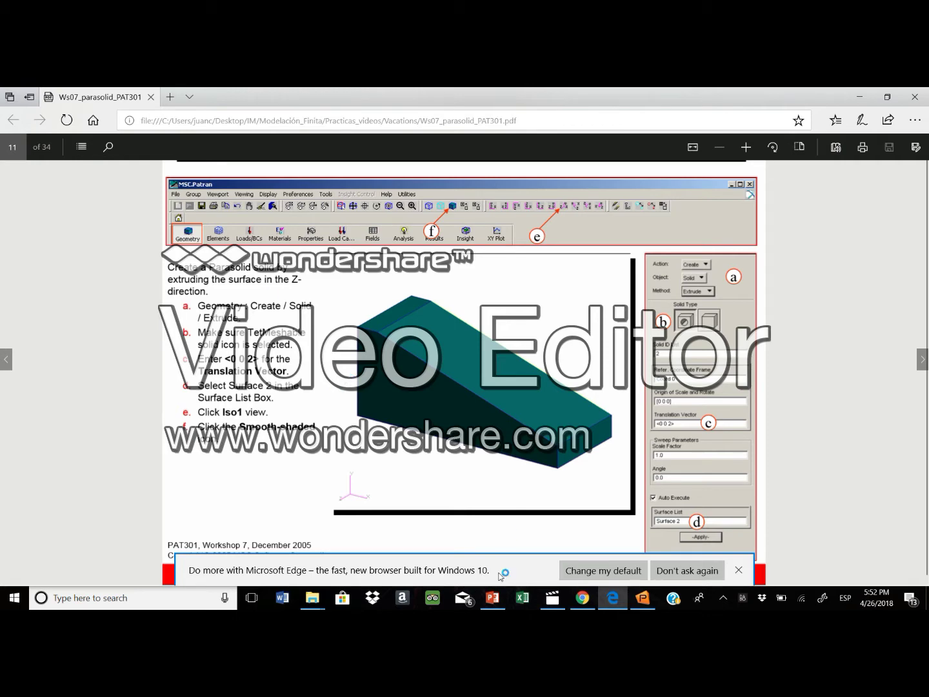
Step: Switch from the PDF to Patran and set the geometry action to Create
{"action": "left_click", "coordinate": [636, 602]}
{"action": "left_click", "coordinate": [838, 155]}
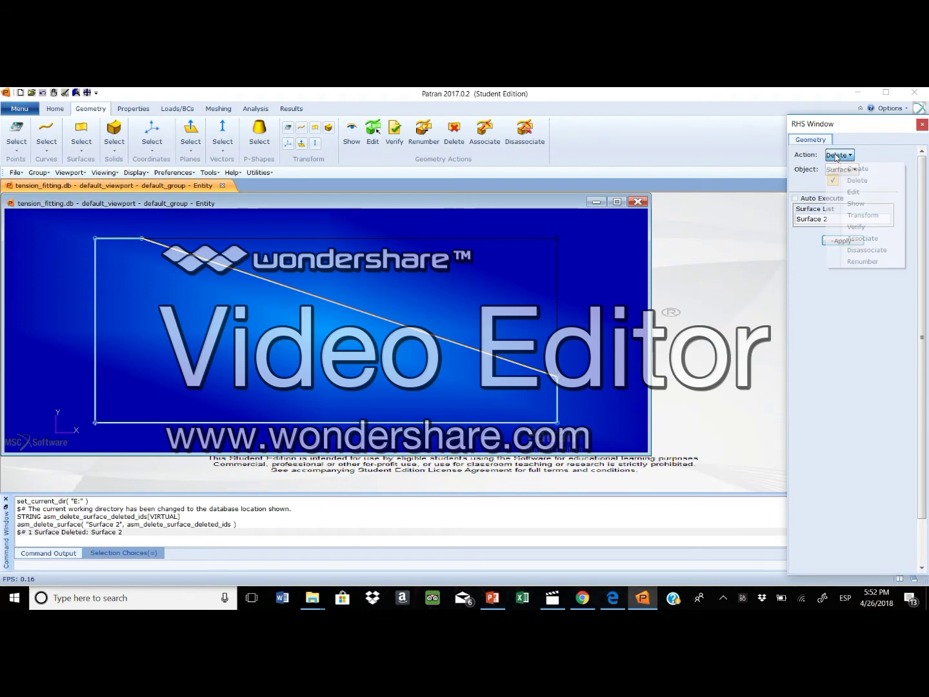
{"action": "left_click", "coordinate": [142, 109]}
{"action": "left_click", "coordinate": [81, 111]}
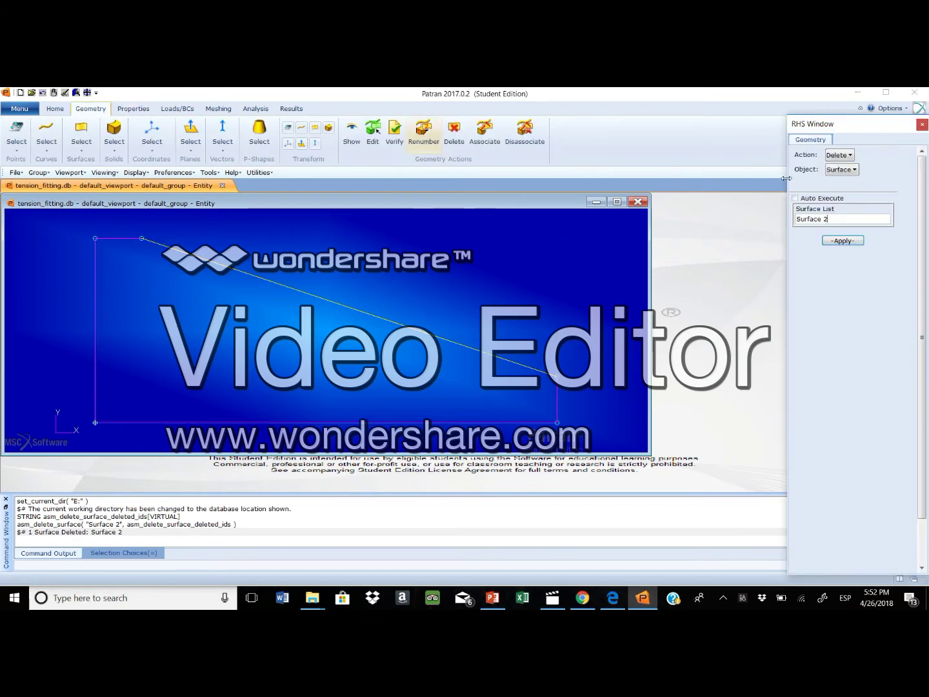
{"action": "left_click", "coordinate": [850, 159]}
{"action": "left_click", "coordinate": [839, 170]}
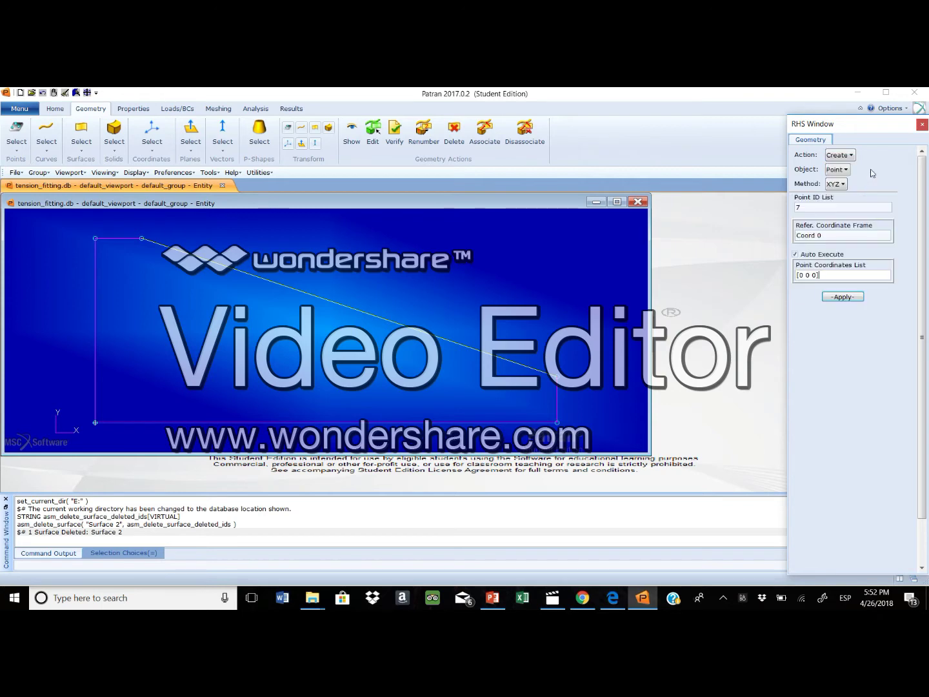
Step: Set the object to create to Solid, consulting the extrusion instructions on page 11 of the workshop PDF
{"action": "left_click", "coordinate": [613, 598]}
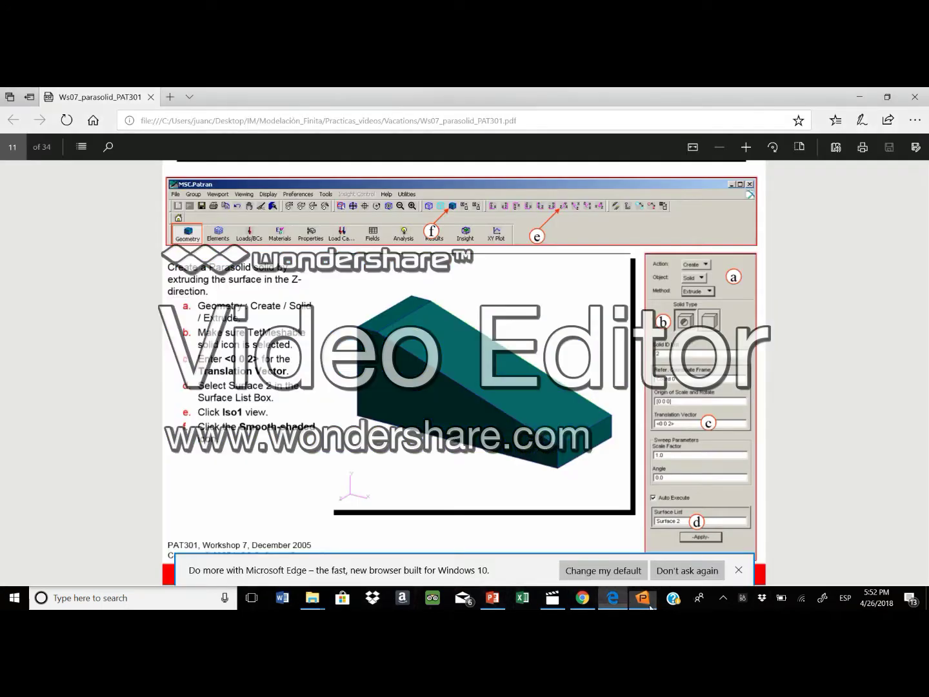
{"action": "left_click", "coordinate": [651, 605]}
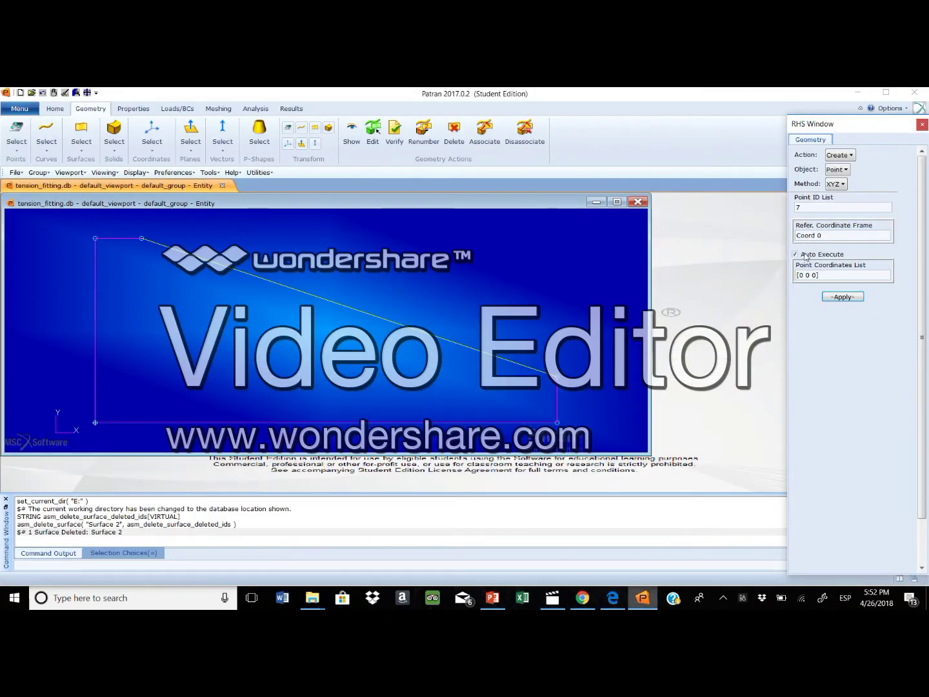
{"action": "left_click", "coordinate": [827, 169]}
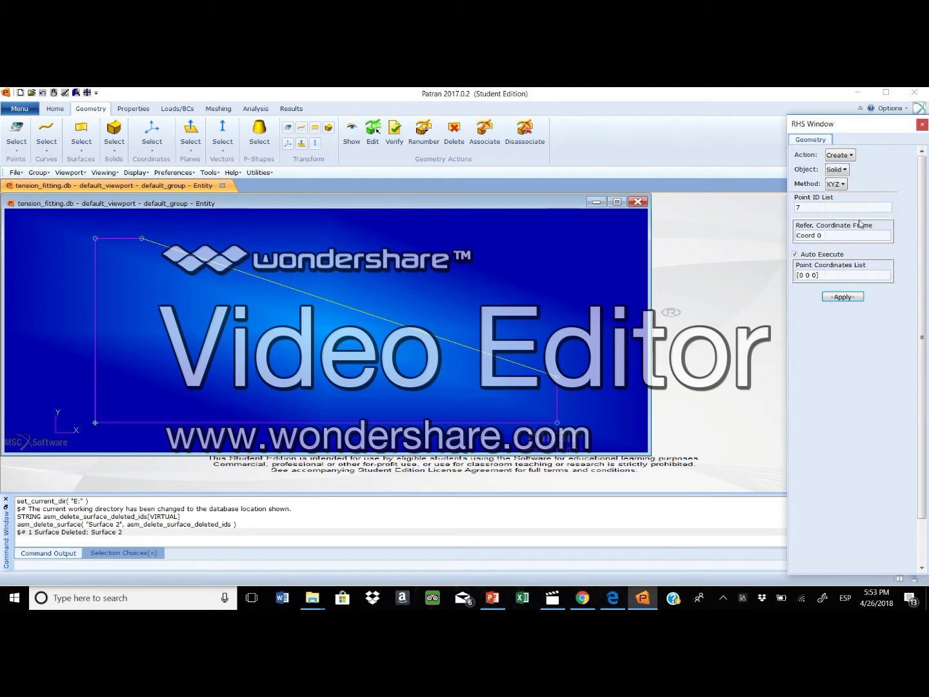
{"action": "left_click", "coordinate": [837, 213]}
{"action": "left_click", "coordinate": [637, 599]}
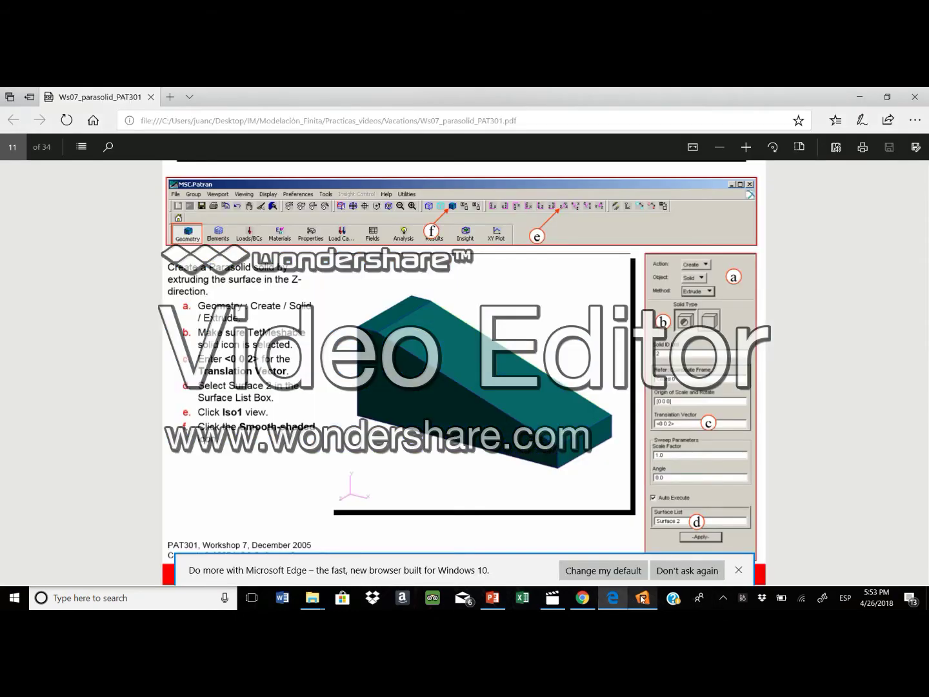
{"action": "mouse_move", "coordinate": [642, 600]}
{"action": "left_click", "coordinate": [642, 599]}
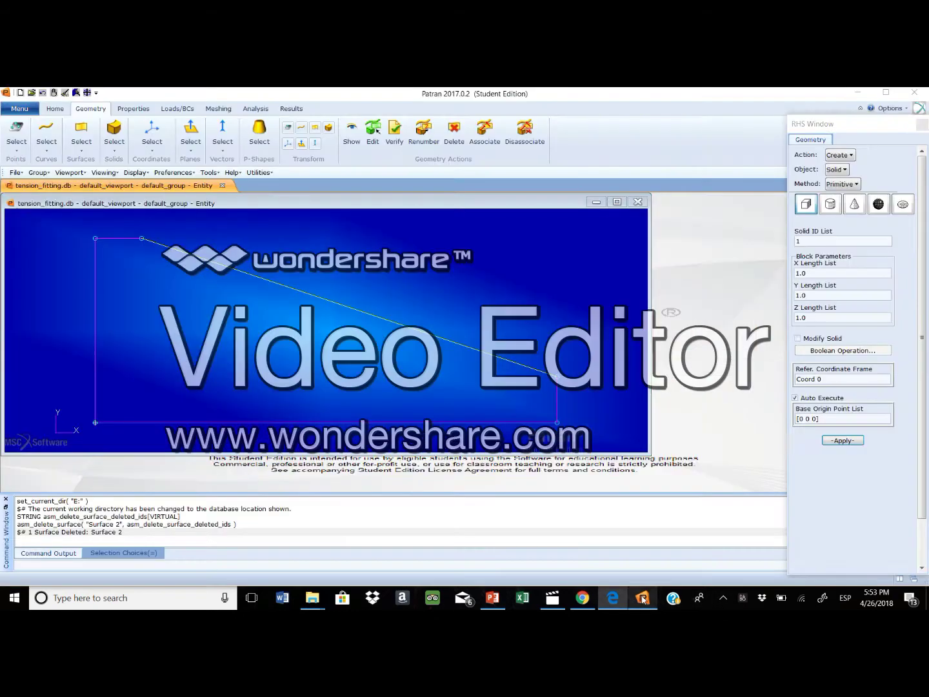
Step: Set the solid creation method to Extrude and check the TetMeshable solid type against page 11 of the workshop PDF
{"action": "left_click", "coordinate": [853, 187]}
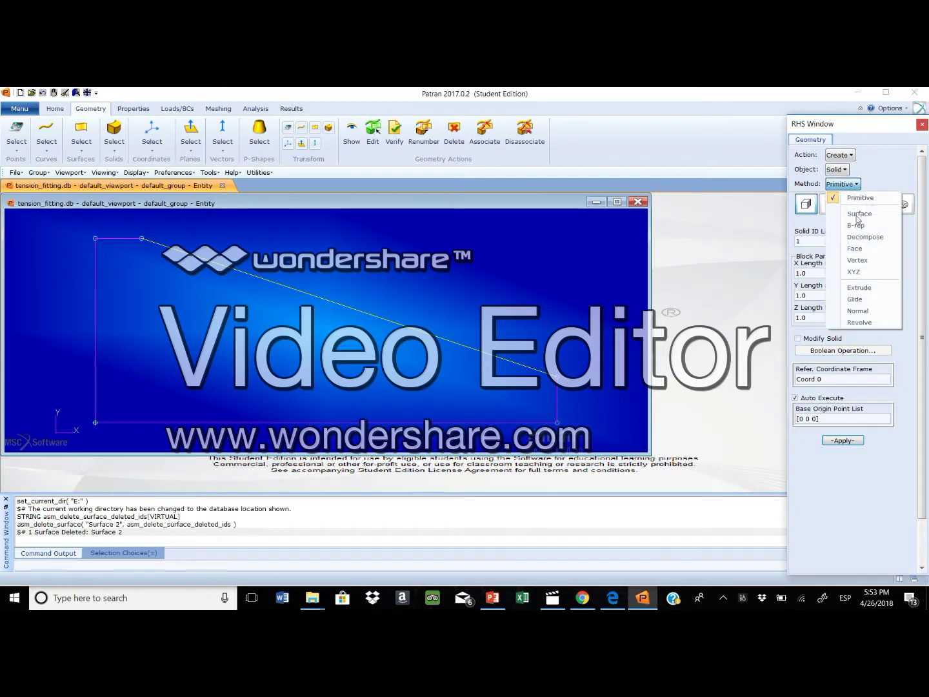
{"action": "left_click", "coordinate": [864, 288]}
{"action": "left_click", "coordinate": [612, 598]}
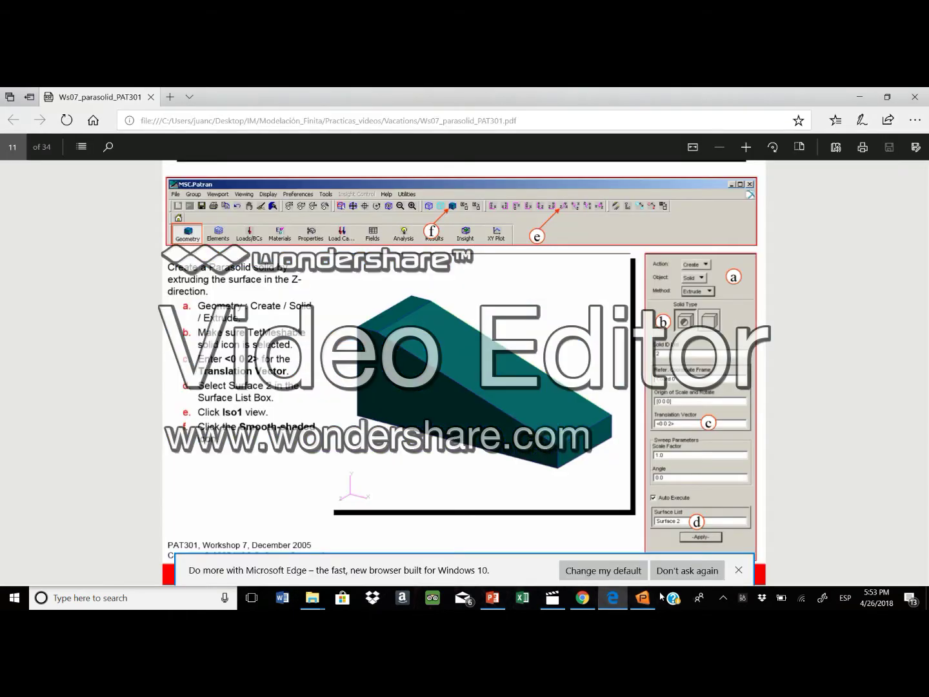
{"action": "mouse_move", "coordinate": [651, 599]}
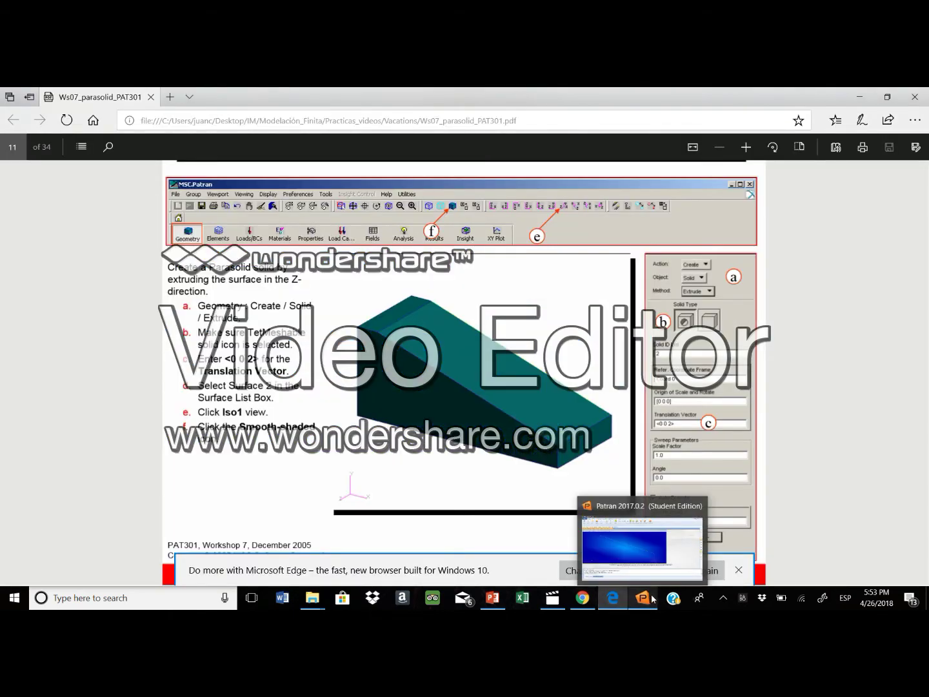
{"action": "left_click", "coordinate": [654, 600]}
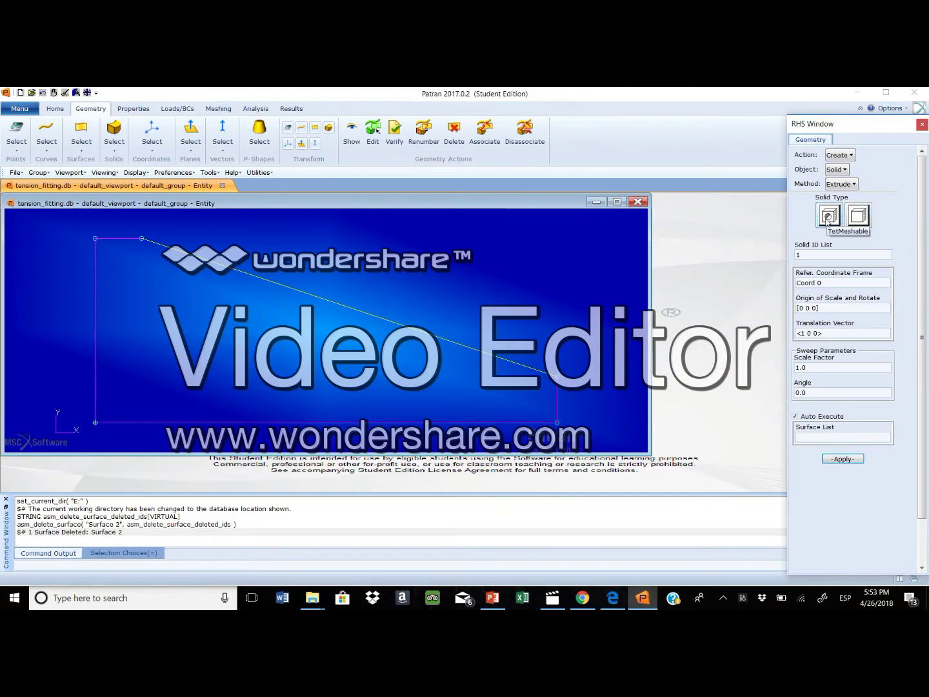
{"action": "left_click", "coordinate": [613, 598]}
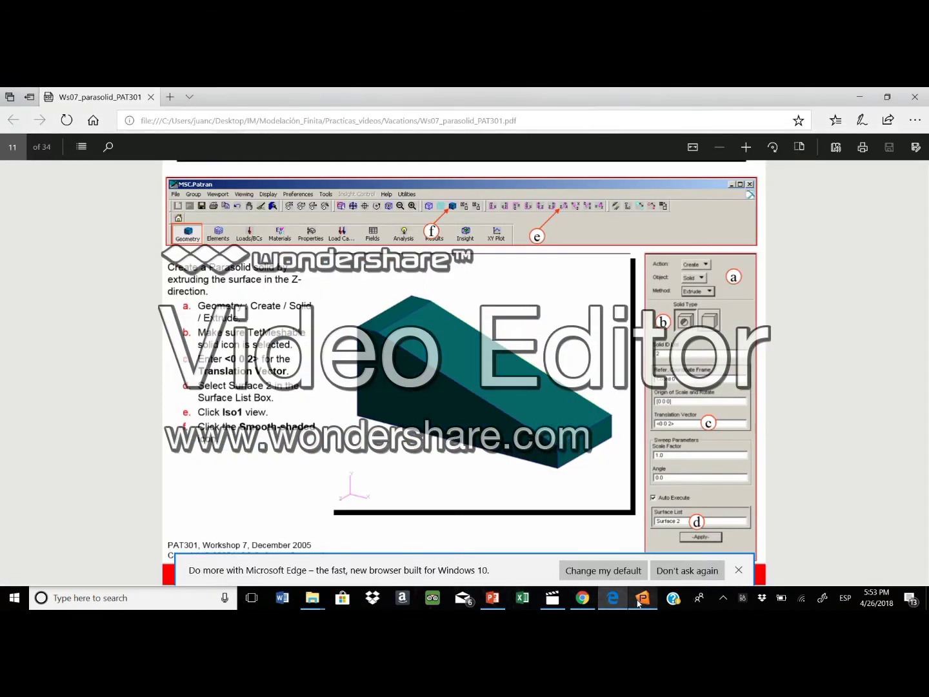
{"action": "left_click", "coordinate": [642, 598]}
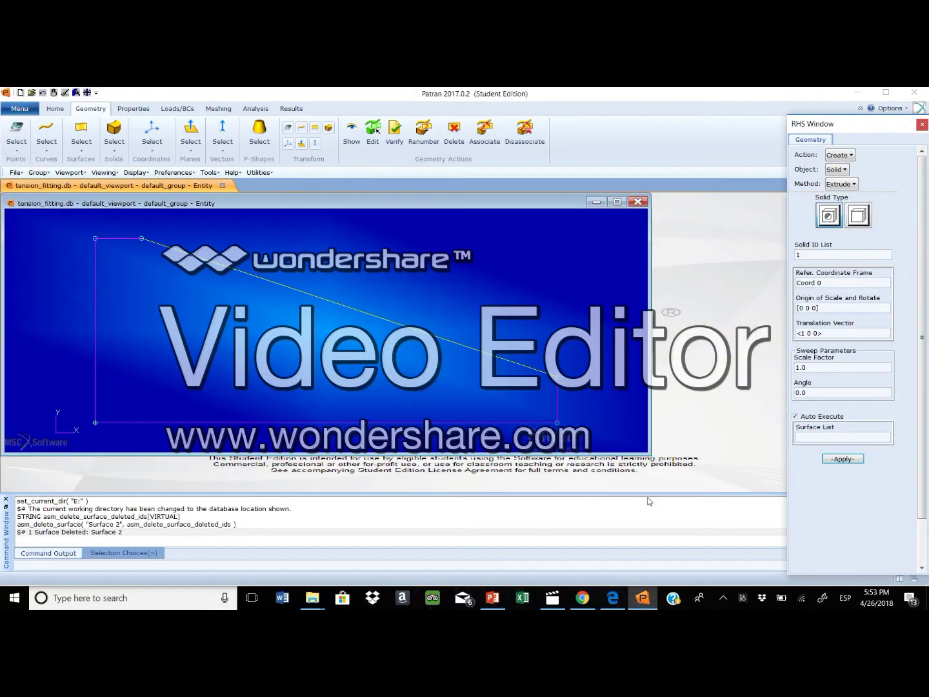
Step: Extrude Surface 3 into a solid with translation vector <0 0 2>, following page 11 of the workshop PDF
{"action": "left_click", "coordinate": [648, 600]}
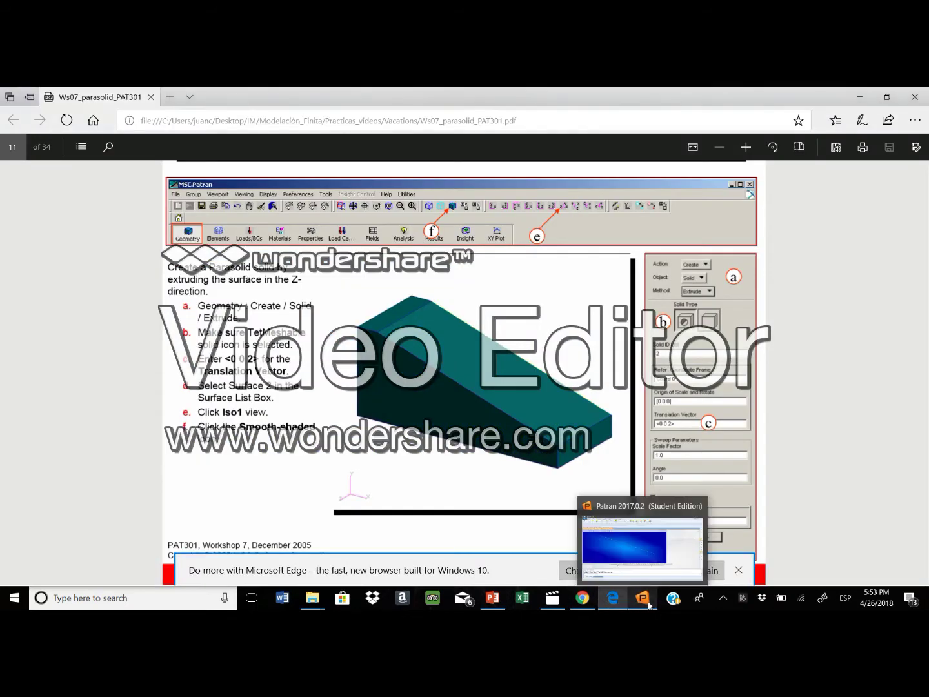
{"action": "left_click", "coordinate": [649, 600]}
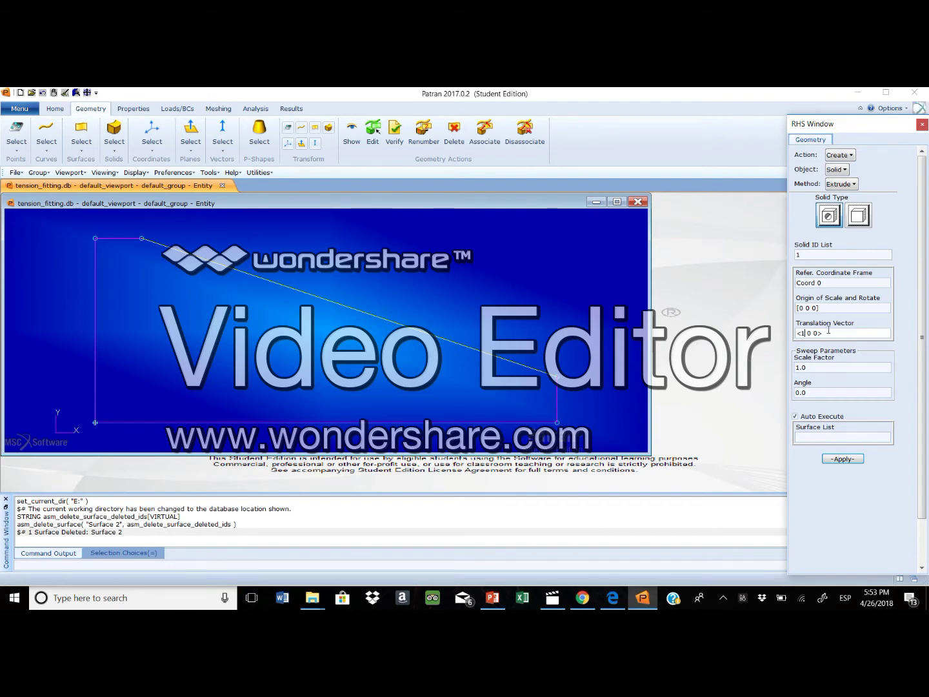
{"action": "left_click", "coordinate": [612, 598]}
{"action": "left_click", "coordinate": [635, 603]}
{"action": "left_click", "coordinate": [613, 597]}
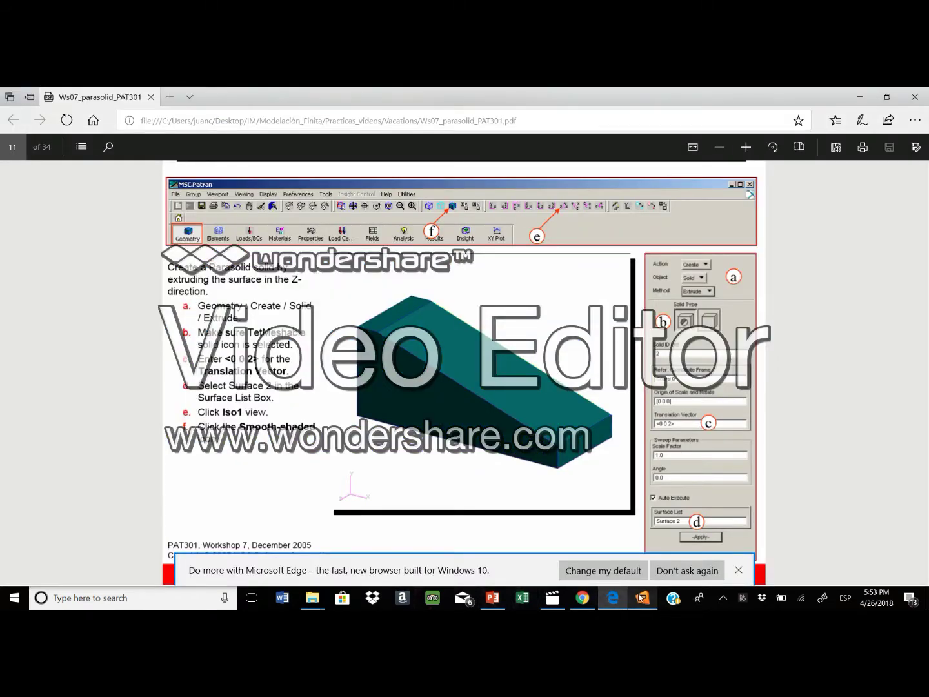
{"action": "mouse_move", "coordinate": [643, 594]}
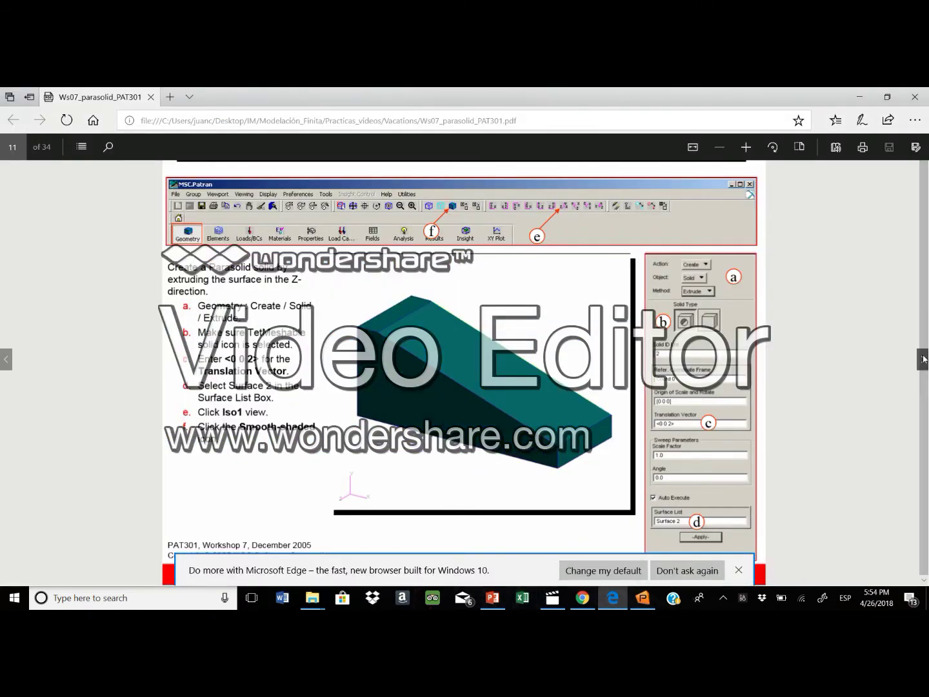
Step: Advance the workshop PDF to page 12, then switch to Patran and set the geometry action to Edit
{"action": "left_click", "coordinate": [923, 359]}
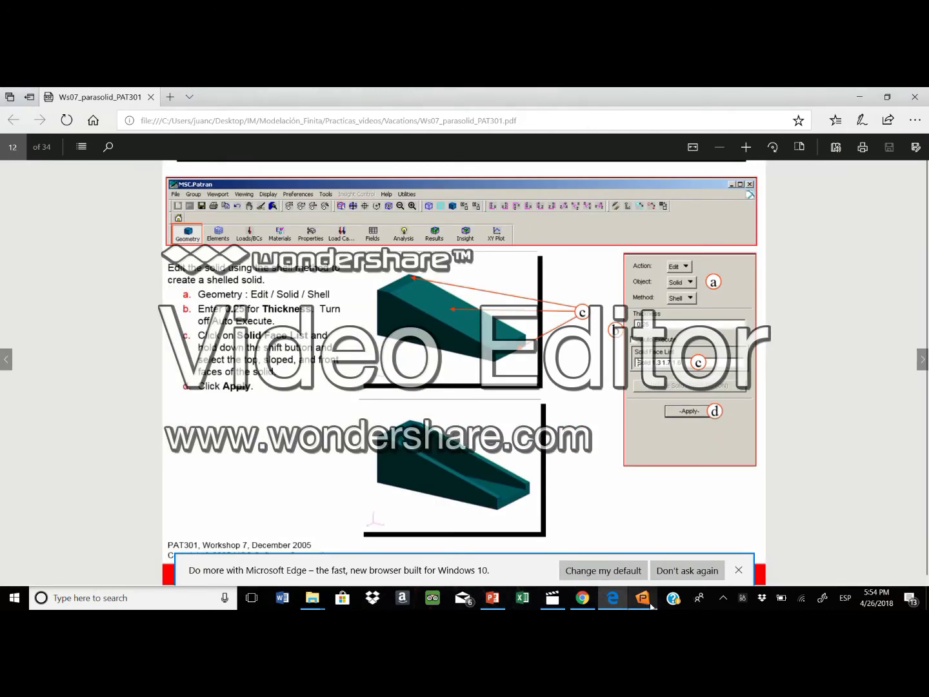
{"action": "mouse_move", "coordinate": [651, 605]}
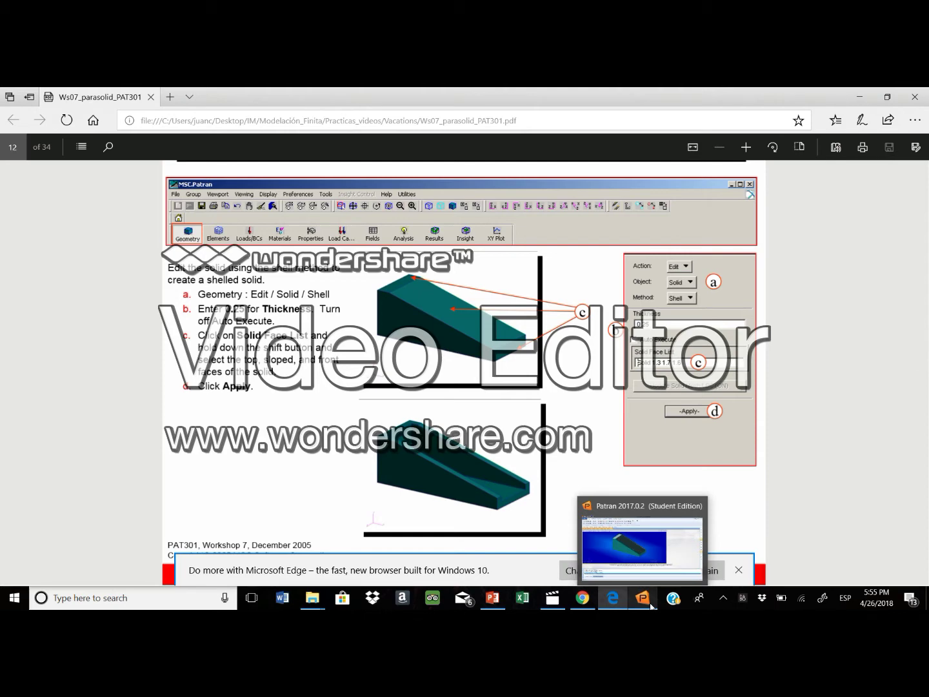
{"action": "left_click", "coordinate": [652, 605]}
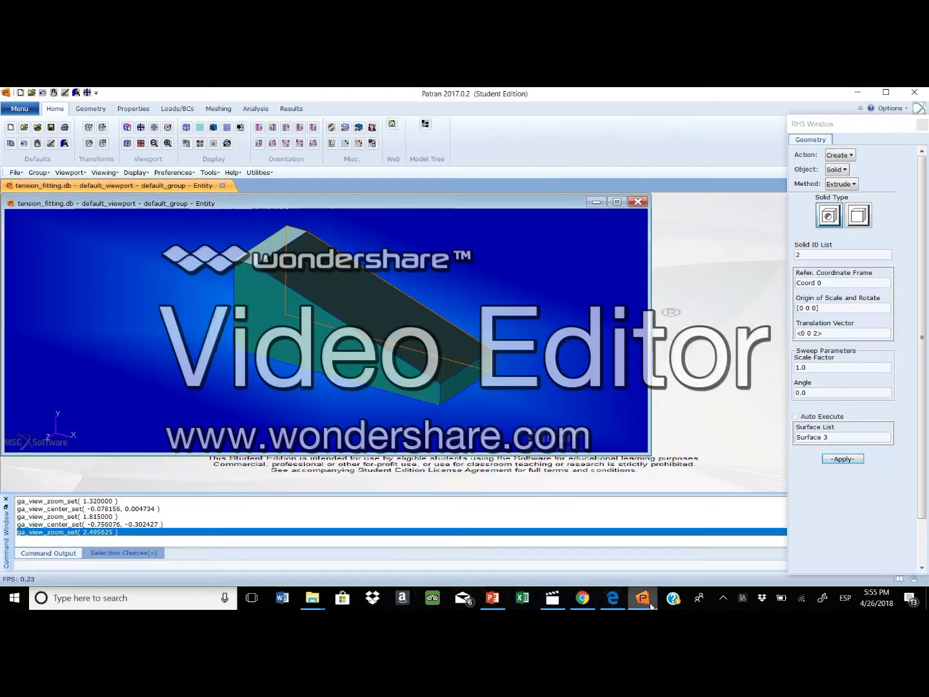
{"action": "left_click", "coordinate": [841, 154]}
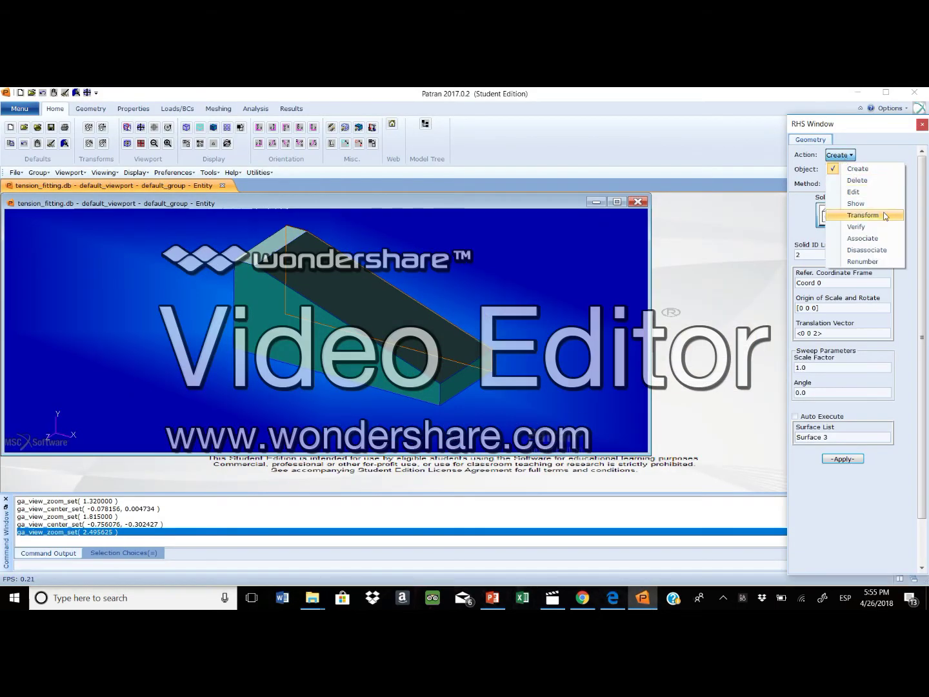
{"action": "left_click", "coordinate": [644, 604]}
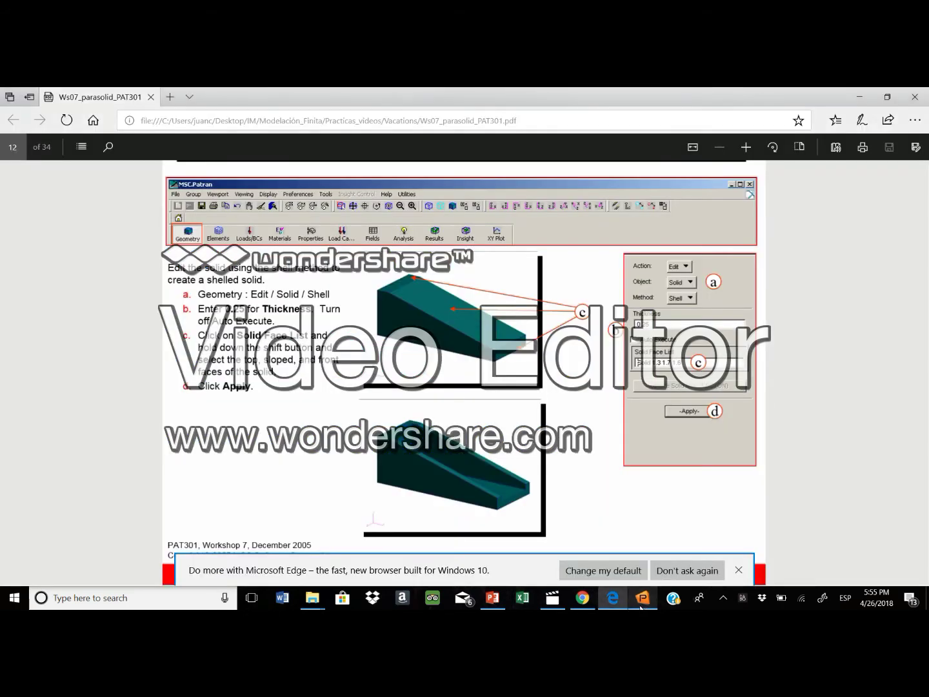
{"action": "left_click", "coordinate": [640, 605]}
{"action": "left_click", "coordinate": [839, 155]}
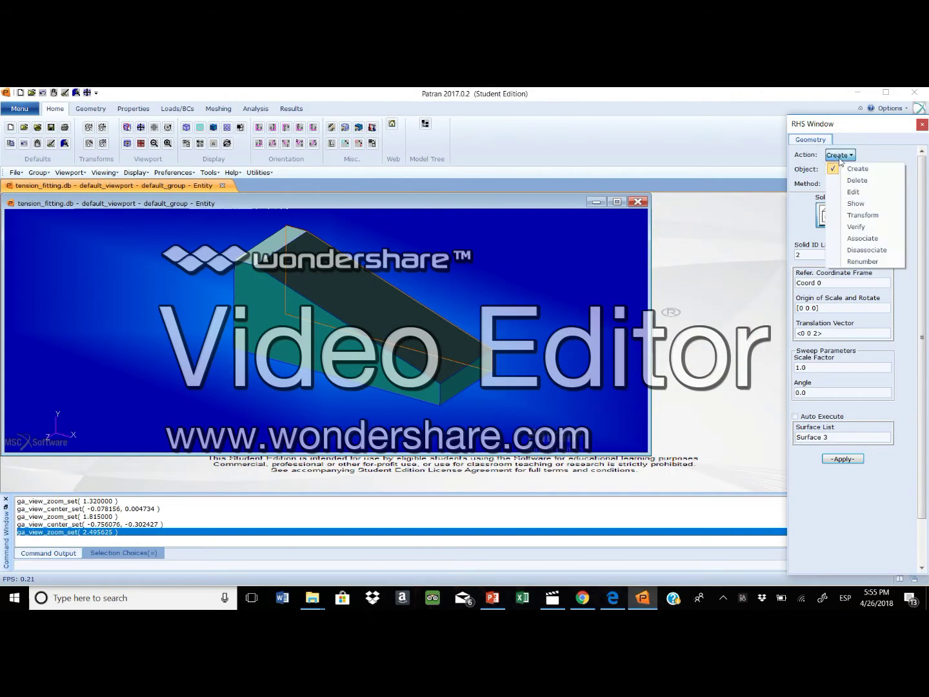
{"action": "left_click", "coordinate": [856, 191]}
Step: Set the object to edit to Solid and the method to Shell, checking the workshop PDF
{"action": "left_click", "coordinate": [838, 169]}
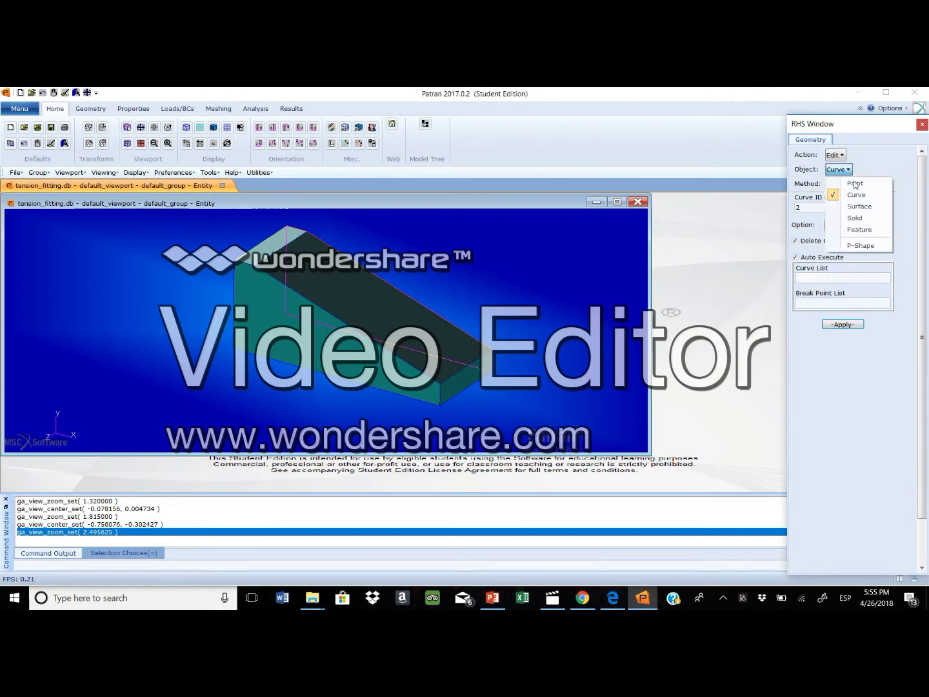
{"action": "left_click", "coordinate": [855, 218]}
{"action": "left_click", "coordinate": [644, 599]}
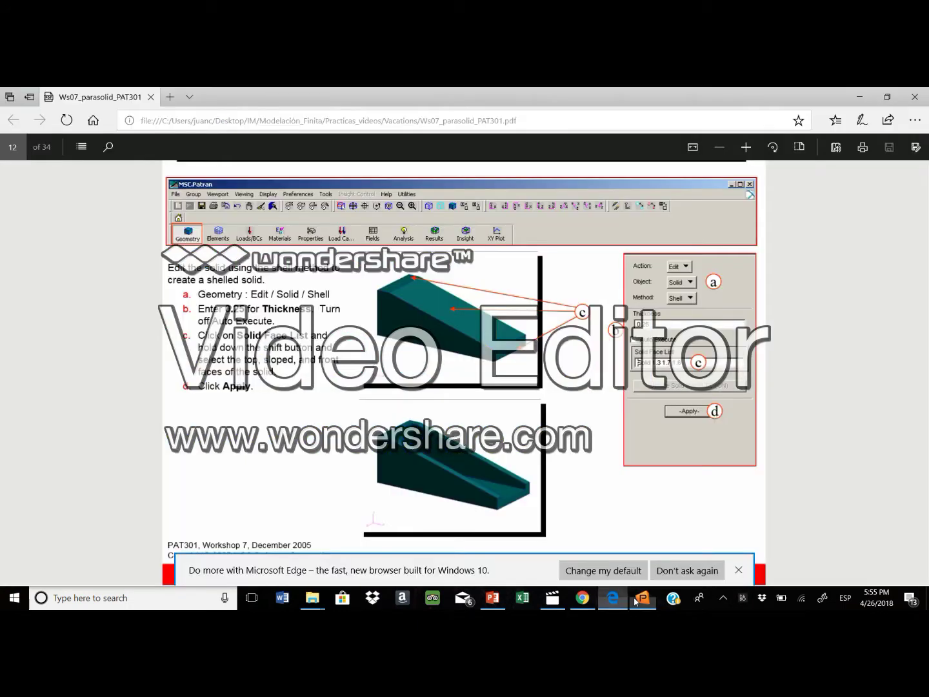
{"action": "left_click", "coordinate": [644, 599]}
{"action": "left_click", "coordinate": [838, 184]}
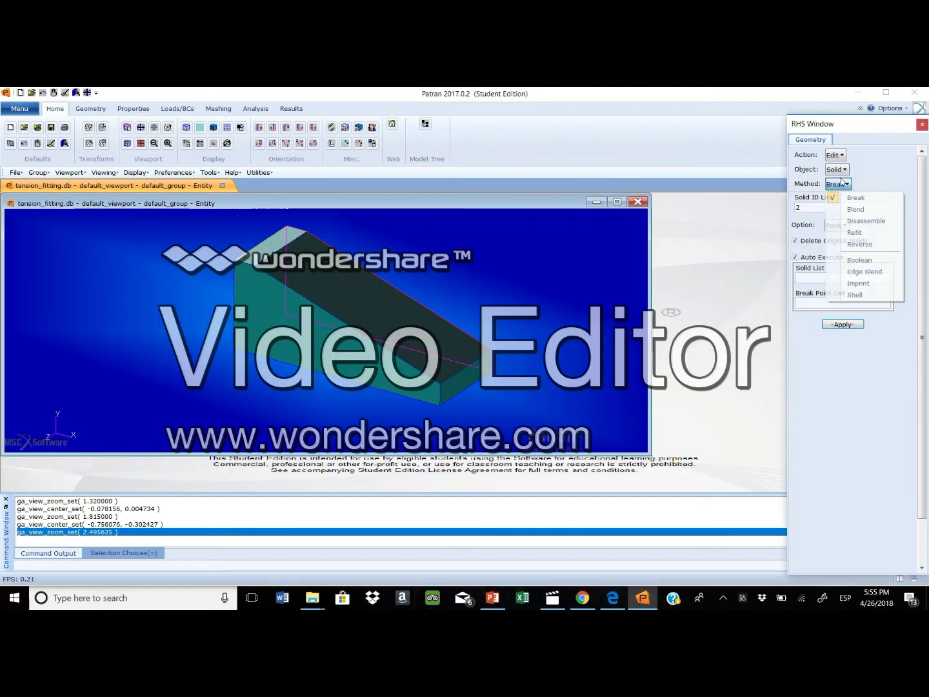
{"action": "left_click", "coordinate": [864, 296]}
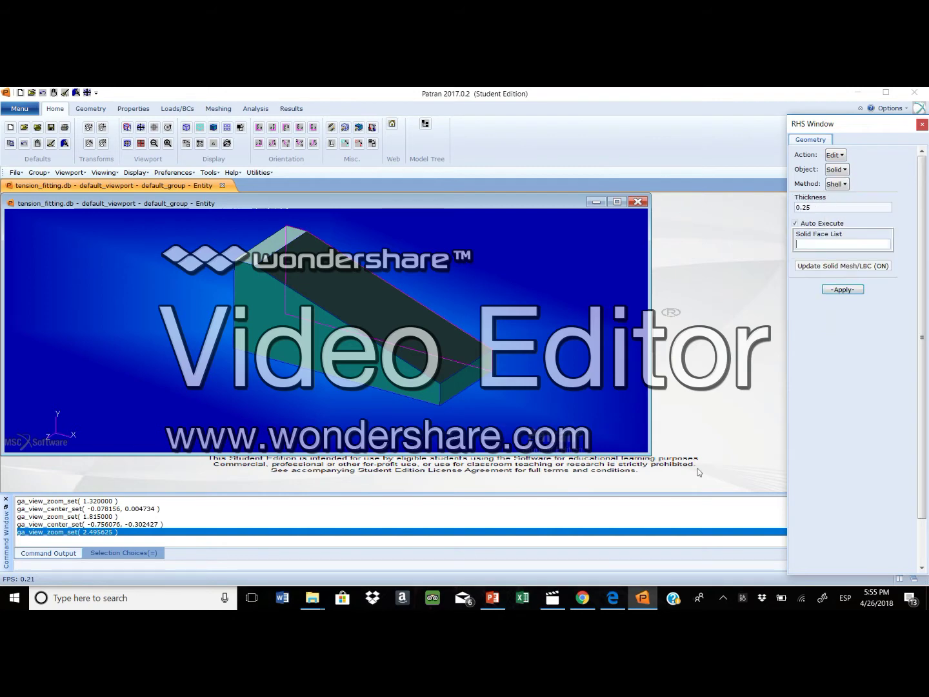
Step: Turn off Auto Execute for the shell operation, following the instructions on page 12 of the workshop PDF
{"action": "left_click", "coordinate": [648, 599]}
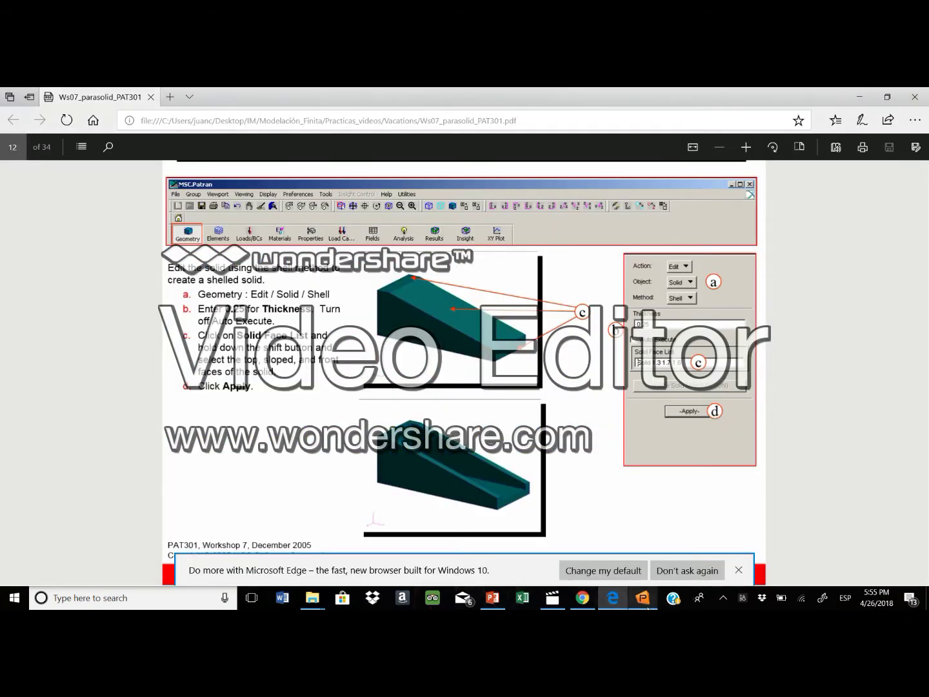
{"action": "left_click", "coordinate": [643, 599]}
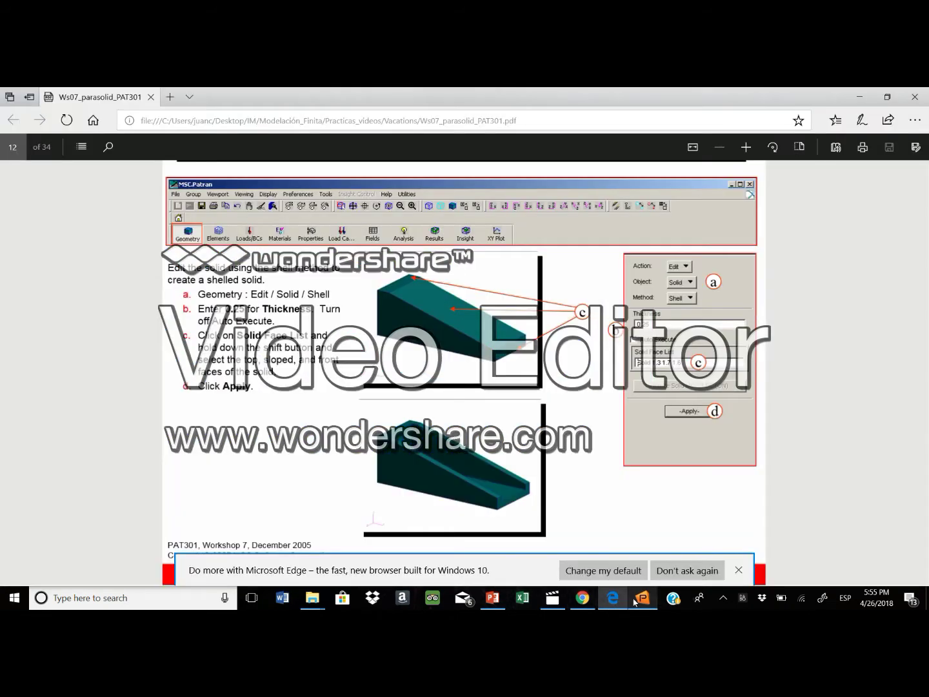
{"action": "left_click", "coordinate": [636, 599]}
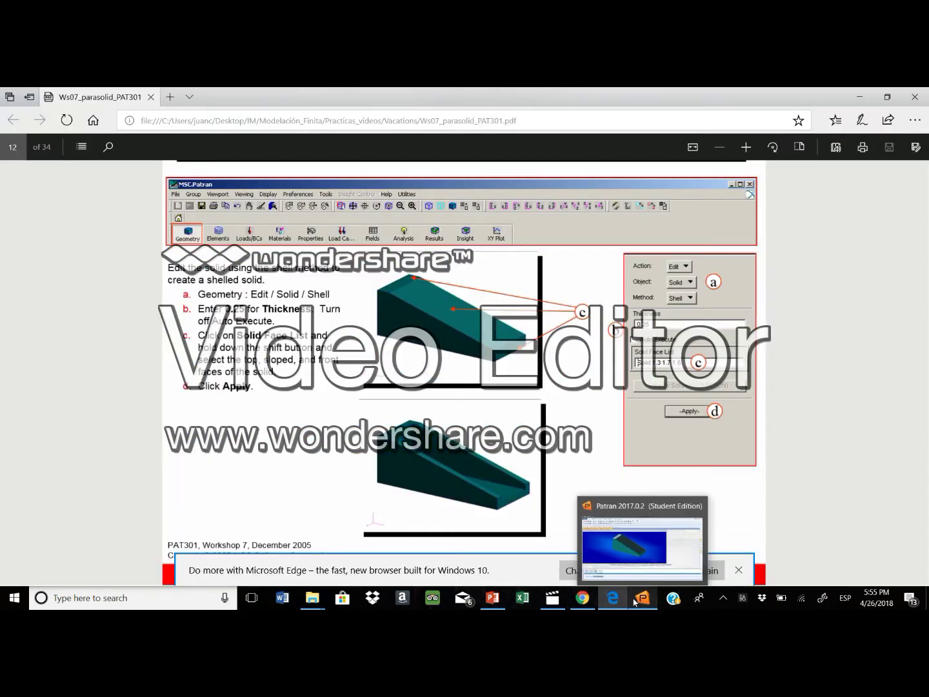
{"action": "left_click", "coordinate": [636, 598]}
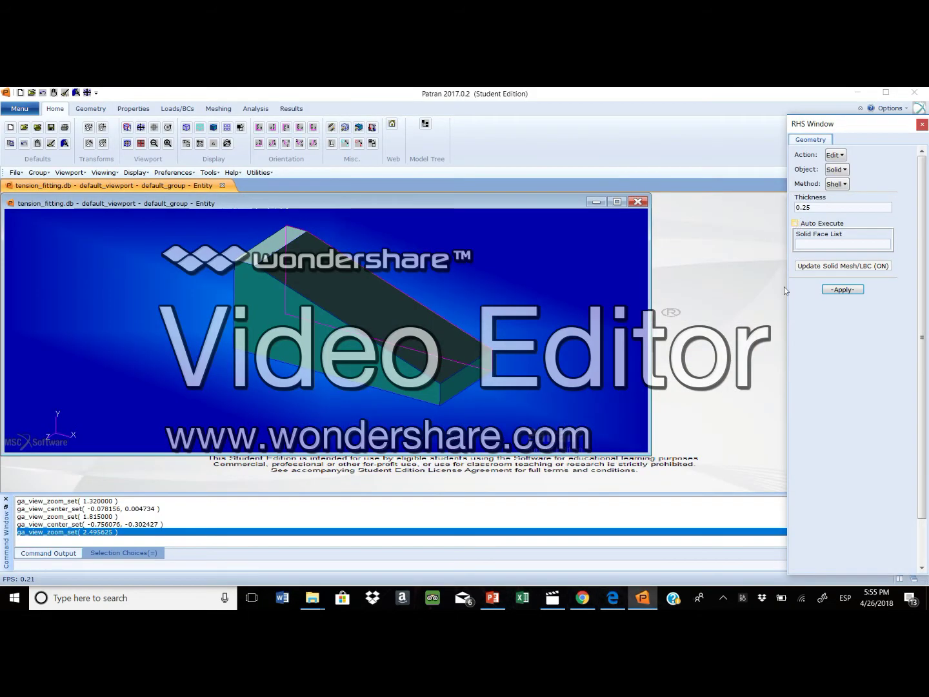
{"action": "left_click", "coordinate": [643, 600]}
{"action": "mouse_move", "coordinate": [643, 601]}
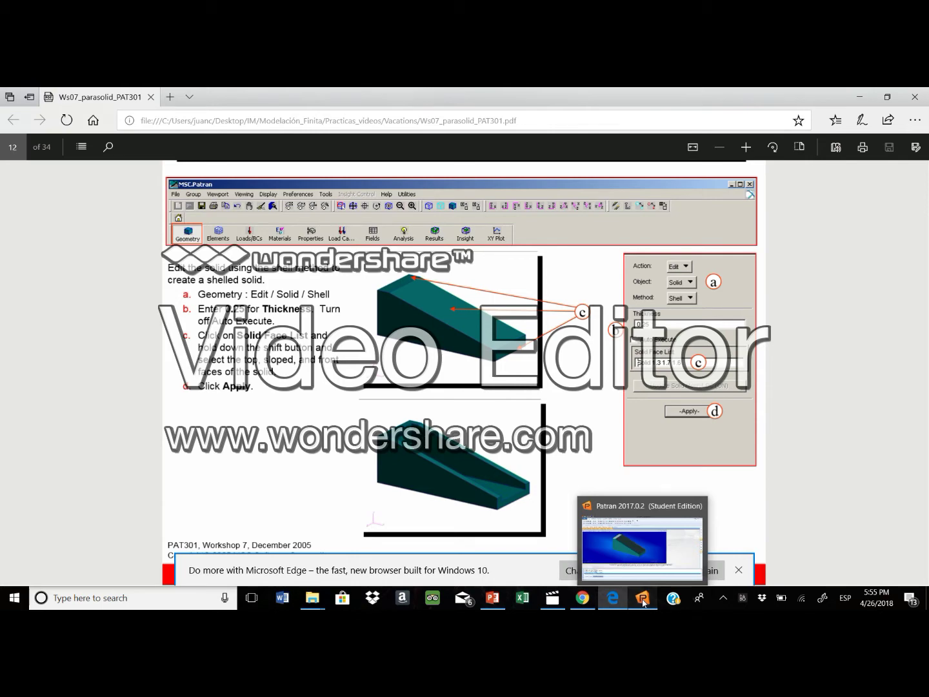
{"action": "left_click", "coordinate": [642, 600]}
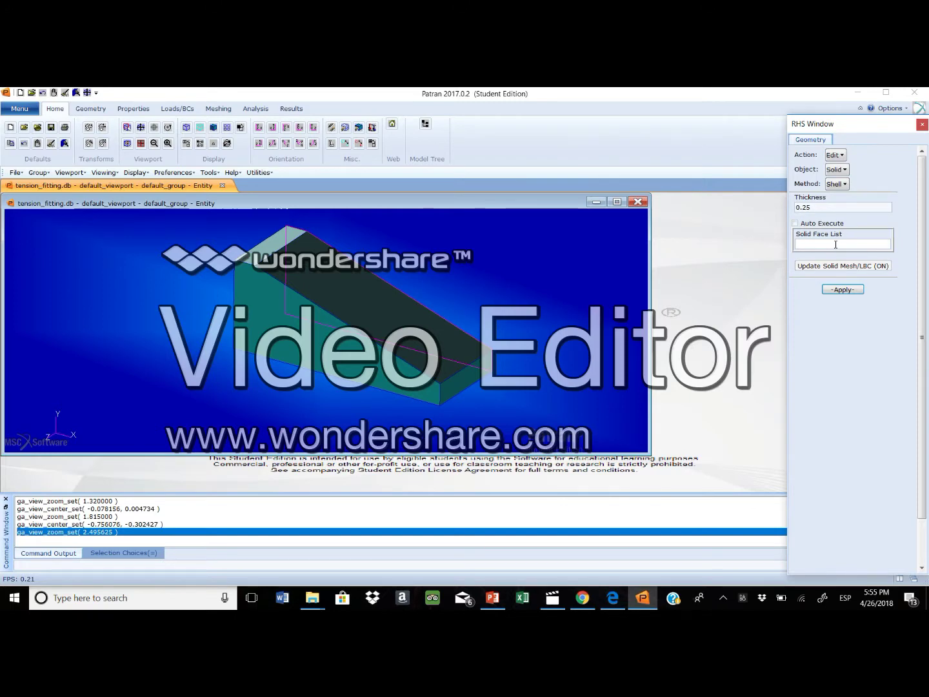
Step: Shell the solid with a 0.25 thickness, selecting its top, sloped and front faces (Solid 1.4 1.3 1.7)
{"action": "left_click", "coordinate": [337, 276]}
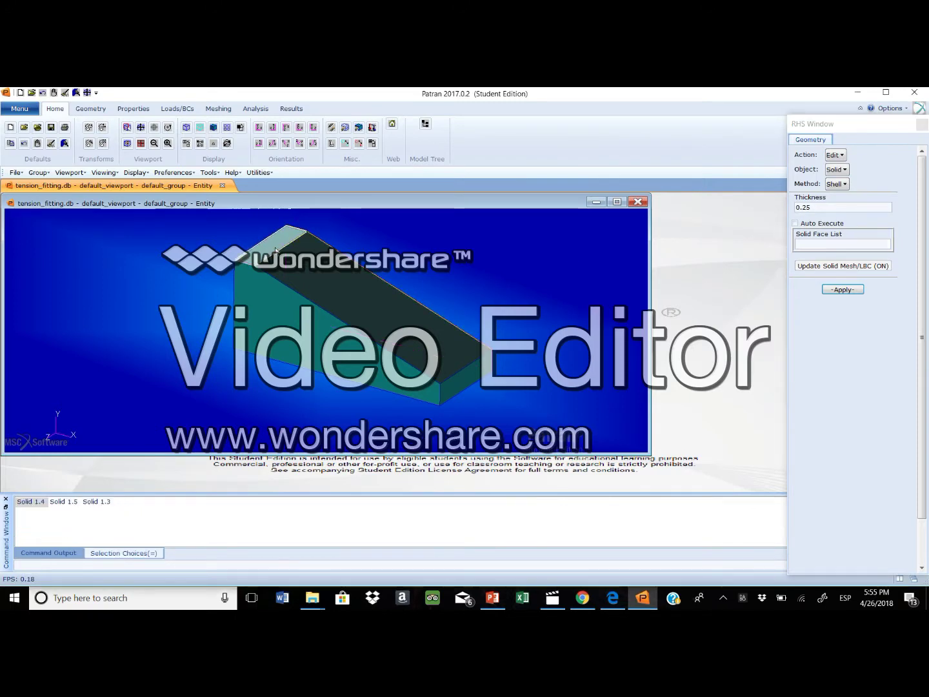
{"action": "left_click", "coordinate": [337, 278]}
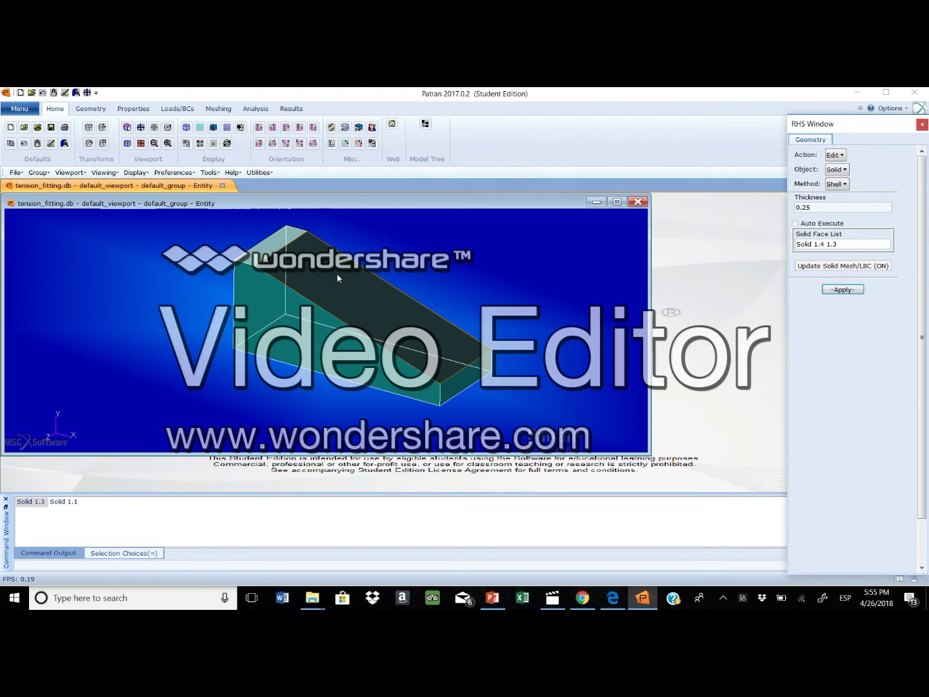
{"action": "left_click", "coordinate": [472, 383]}
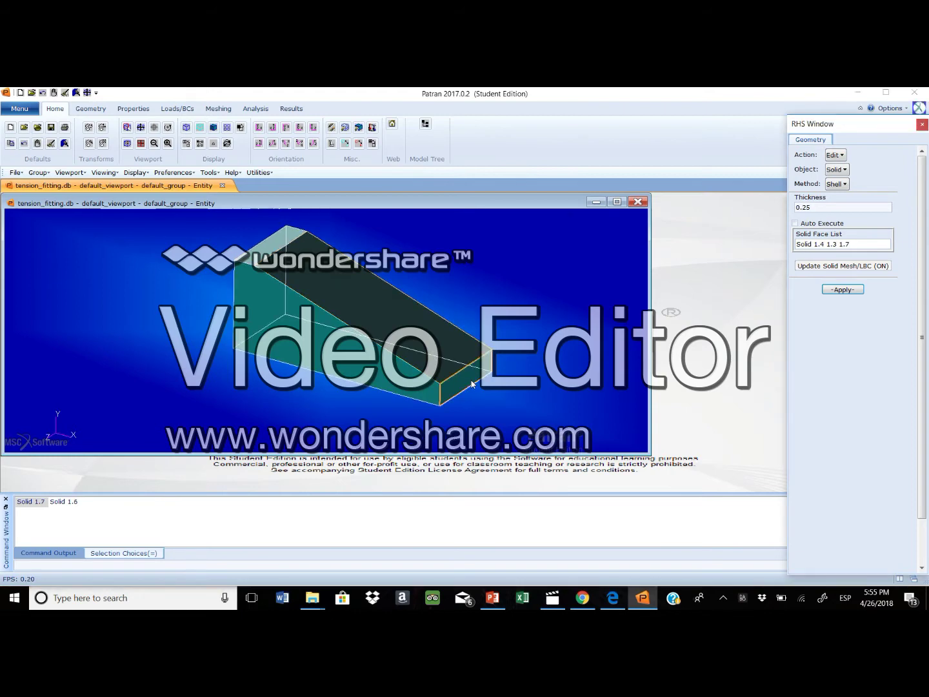
{"action": "left_click", "coordinate": [840, 289]}
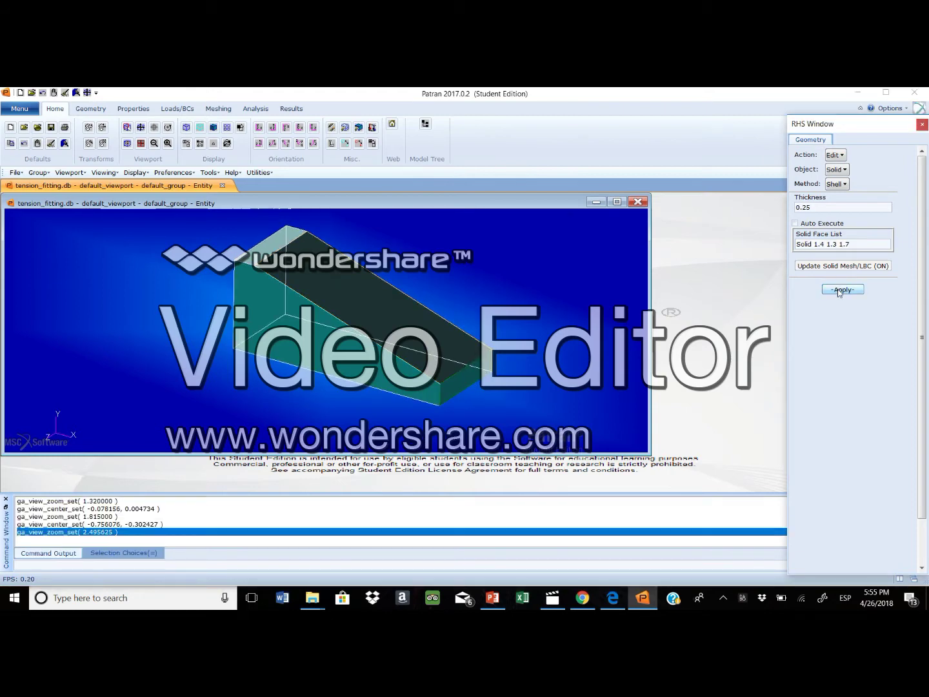
Step: Advance the workshop PDF to page 13, then switch to Patran and rotate the shelled solid to expose its inner edges
{"action": "left_click", "coordinate": [612, 597]}
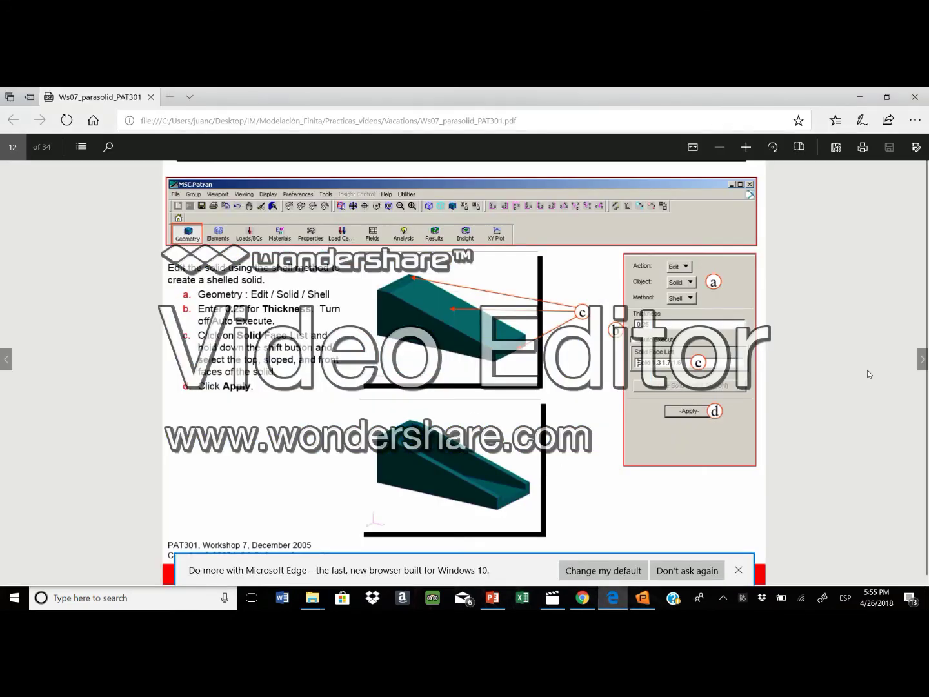
{"action": "left_click", "coordinate": [922, 360]}
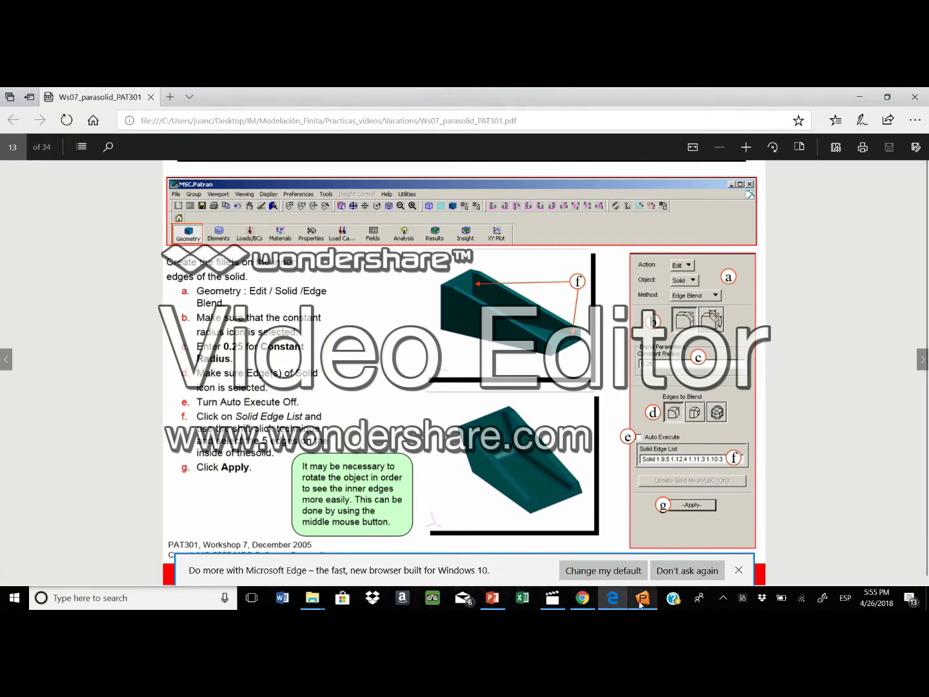
{"action": "mouse_move", "coordinate": [642, 597]}
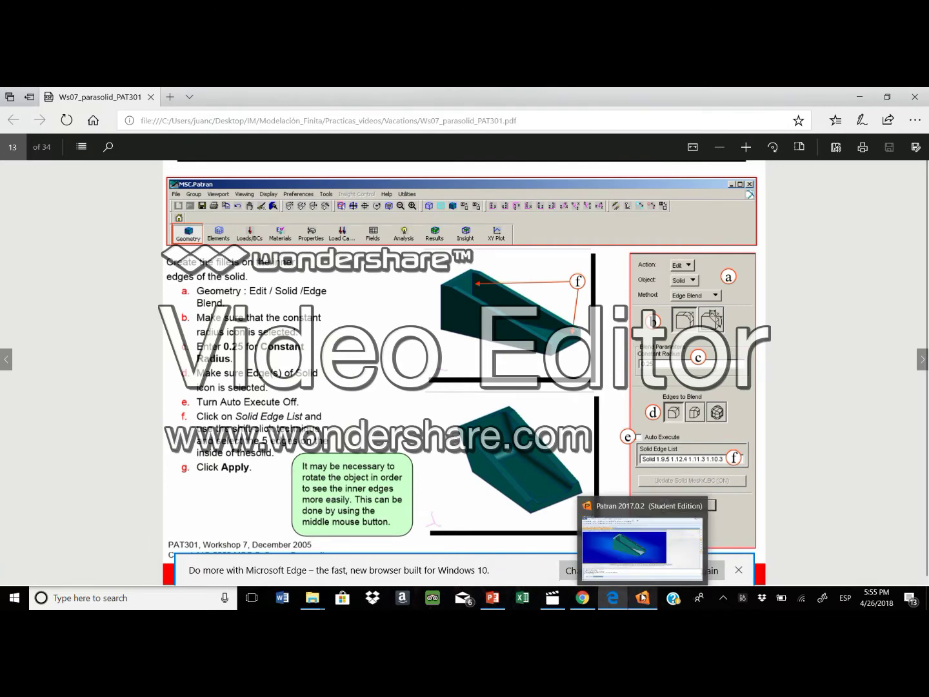
{"action": "left_click", "coordinate": [643, 598]}
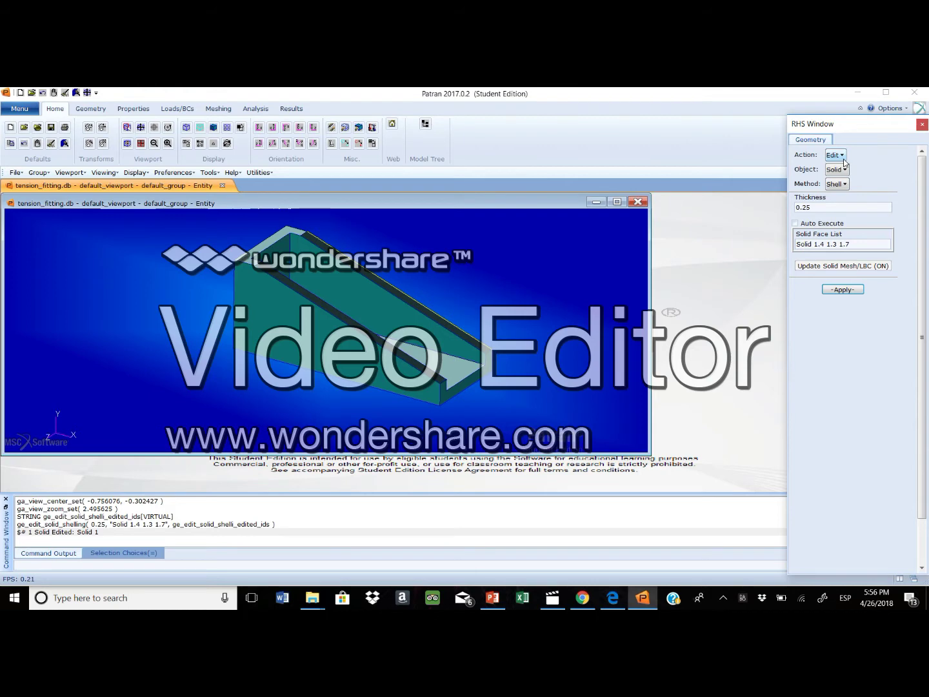
{"action": "middle_click_drag", "start_coordinate": [507, 291], "coordinate": [503, 291]}
{"action": "left_click", "coordinate": [613, 597]}
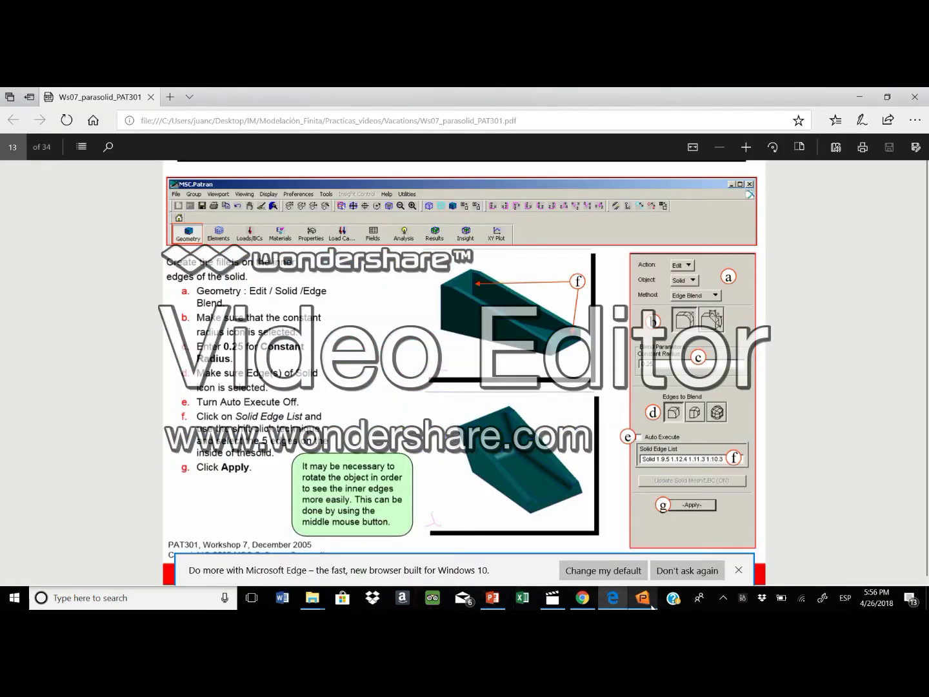
{"action": "mouse_move", "coordinate": [653, 605]}
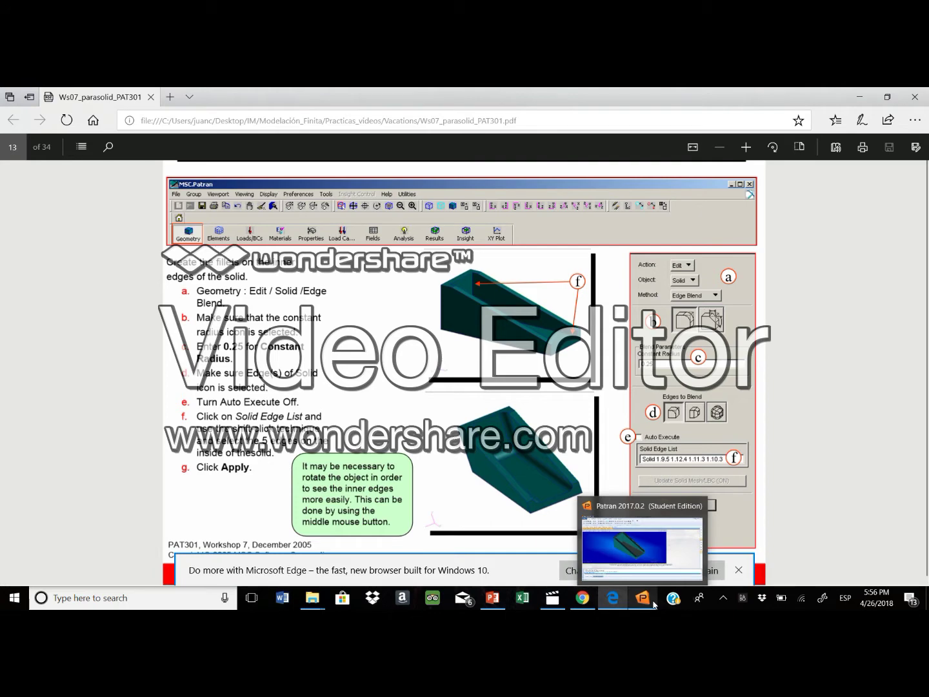
{"action": "left_click", "coordinate": [654, 605]}
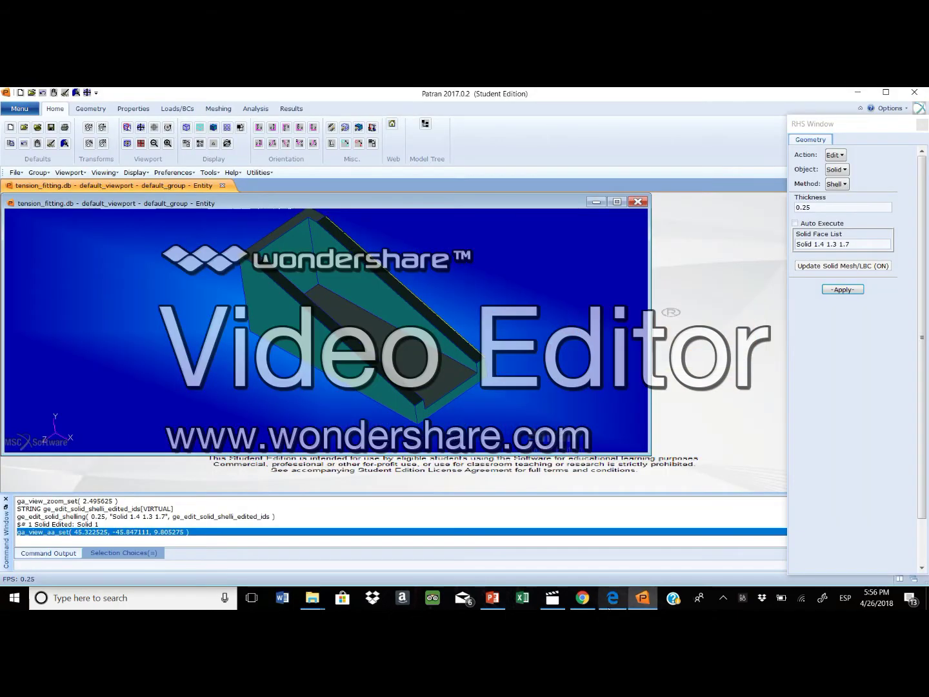
Step: Set the method for editing the solid to Edge Blend, checking page 13 of the workshop PDF
{"action": "left_click", "coordinate": [618, 598]}
{"action": "left_click", "coordinate": [634, 600]}
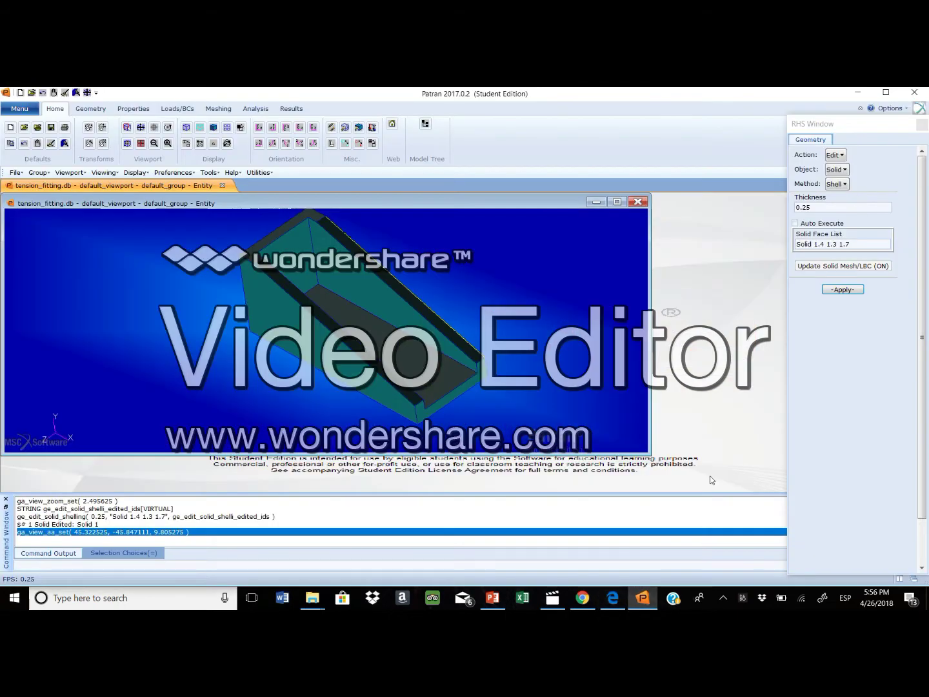
{"action": "left_click", "coordinate": [625, 600]}
{"action": "left_click", "coordinate": [651, 605]}
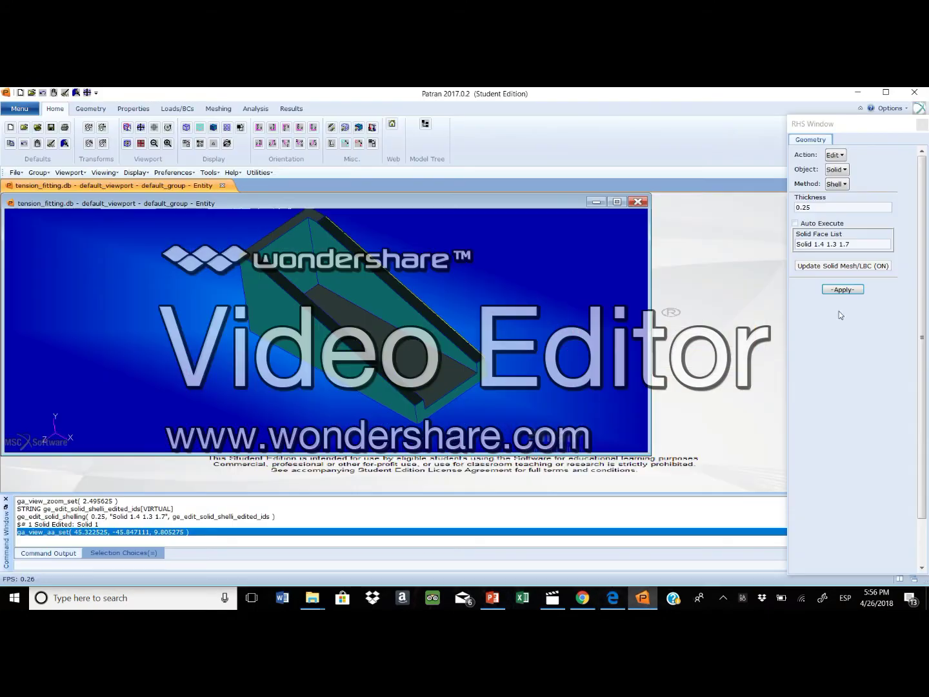
{"action": "left_click", "coordinate": [836, 184]}
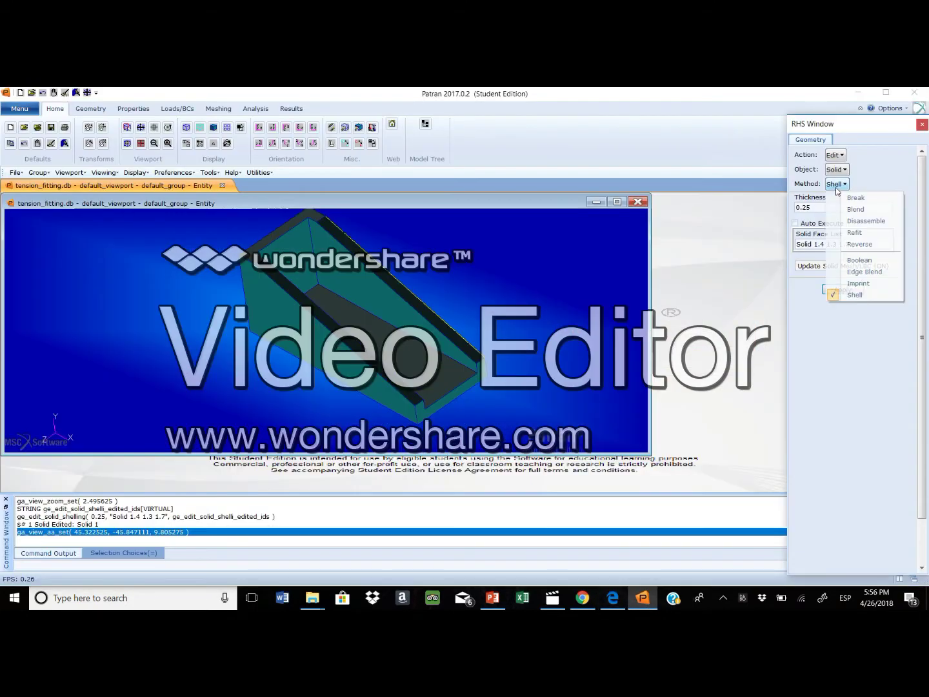
{"action": "left_click", "coordinate": [883, 271]}
{"action": "left_click", "coordinate": [613, 599]}
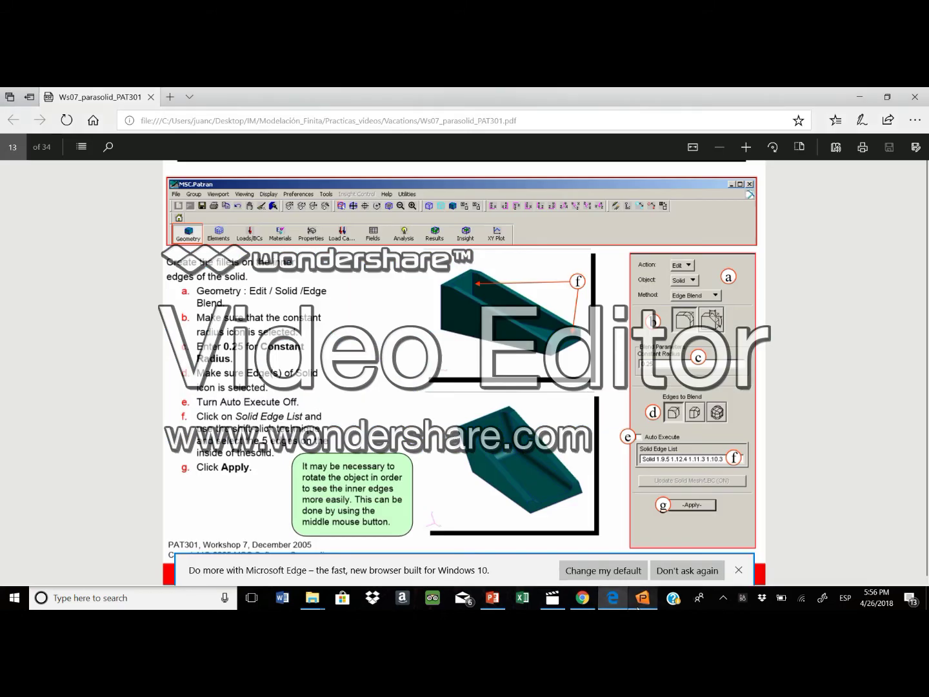
{"action": "mouse_move", "coordinate": [642, 606]}
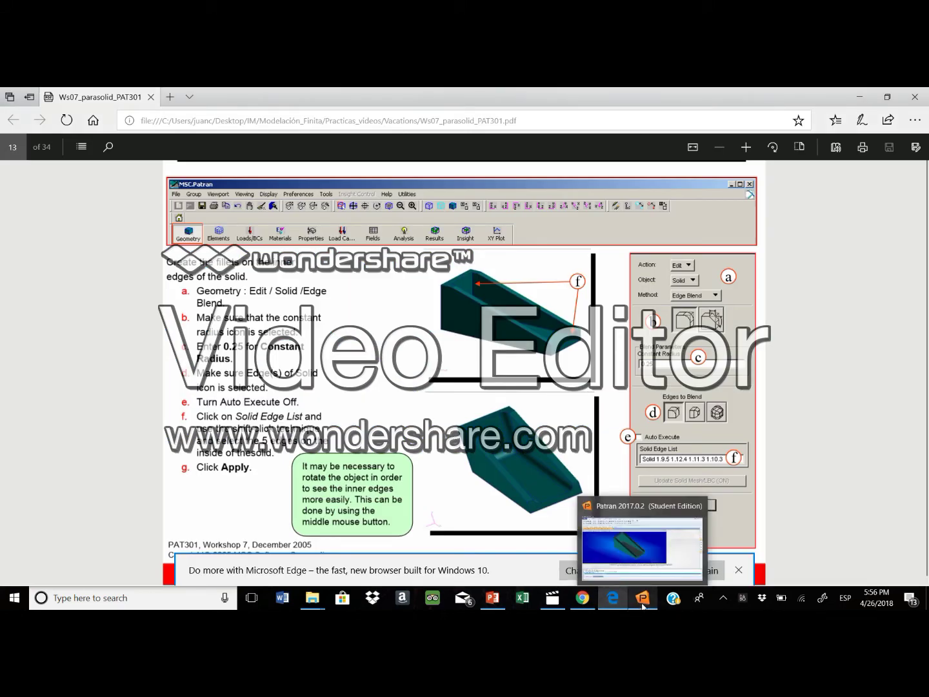
{"action": "left_click", "coordinate": [642, 606]}
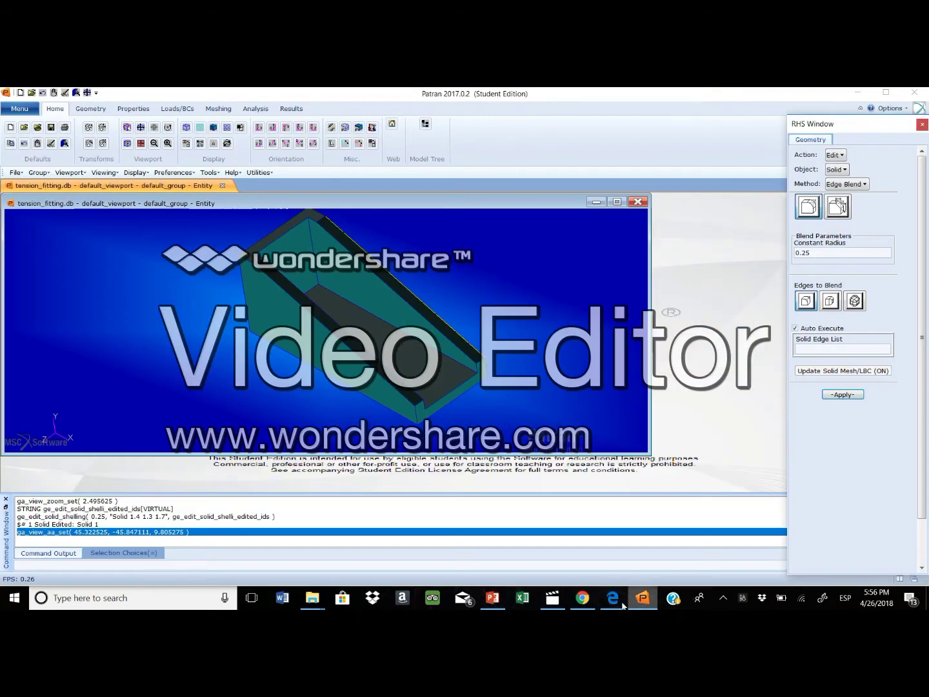
Step: Turn off Auto Execute for the edge blend and make the Solid Edge List ready for picking, following the workshop PDF
{"action": "left_click", "coordinate": [636, 601]}
{"action": "mouse_move", "coordinate": [637, 602]}
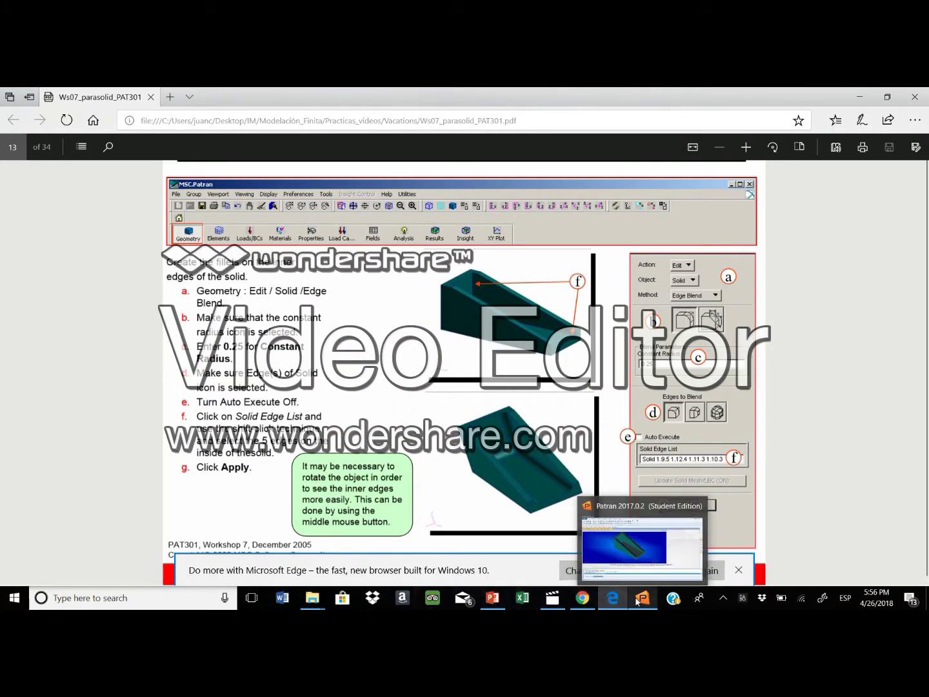
{"action": "left_click", "coordinate": [639, 600]}
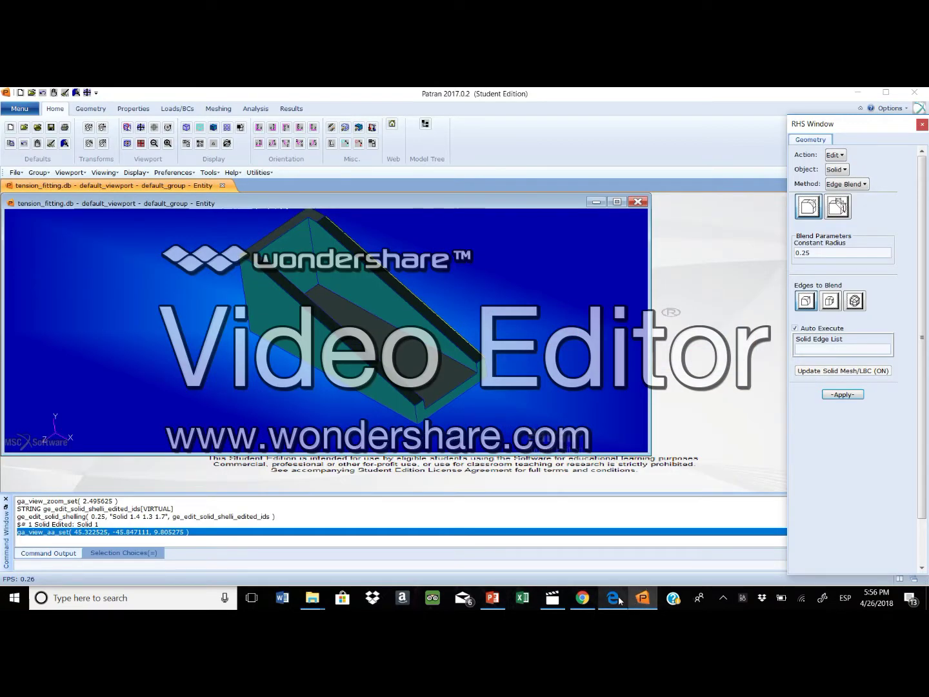
{"action": "left_click", "coordinate": [616, 600]}
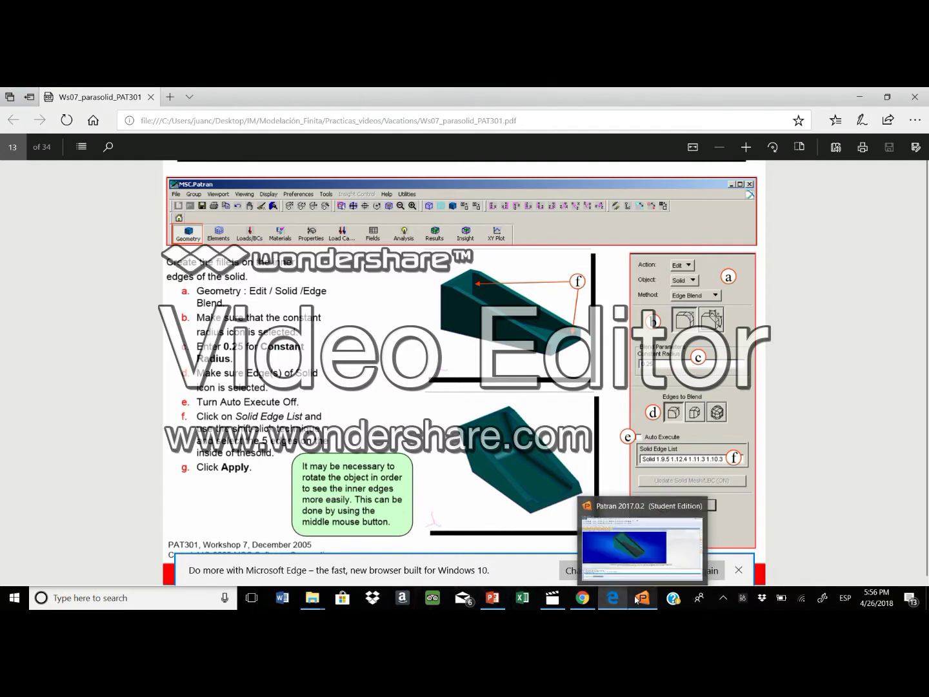
{"action": "left_click", "coordinate": [643, 599]}
{"action": "left_click", "coordinate": [795, 328]}
{"action": "left_click", "coordinate": [807, 349]}
Step: Try to fillet the solid's edges 1.12.2, 1.12.1, 1.9.5, 1.11.4 and 1.12.4 with a constant radius of 0.25
{"action": "left_click", "coordinate": [613, 598]}
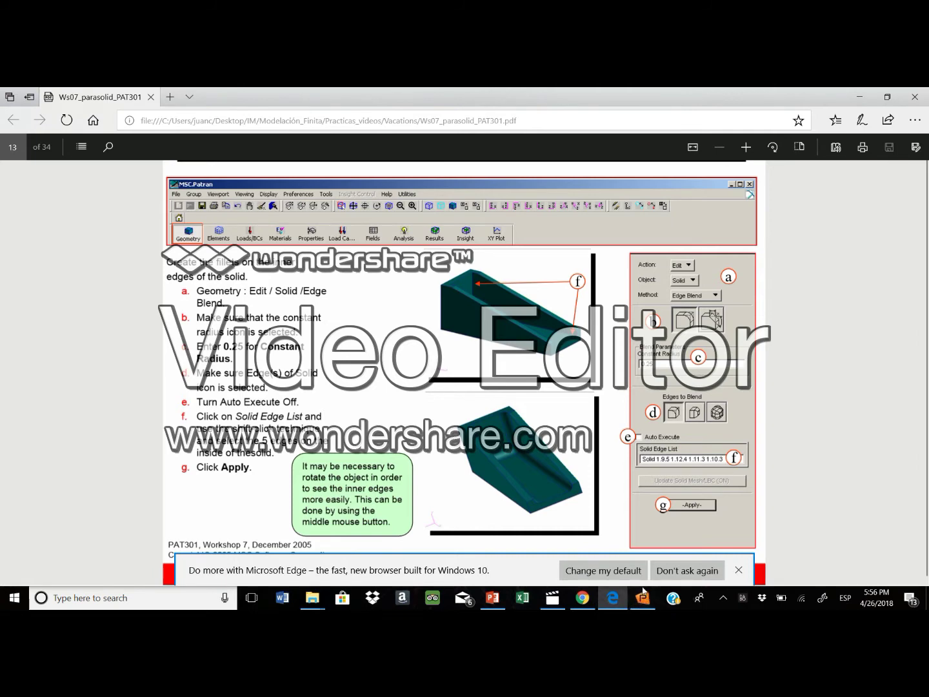
{"action": "mouse_move", "coordinate": [645, 605]}
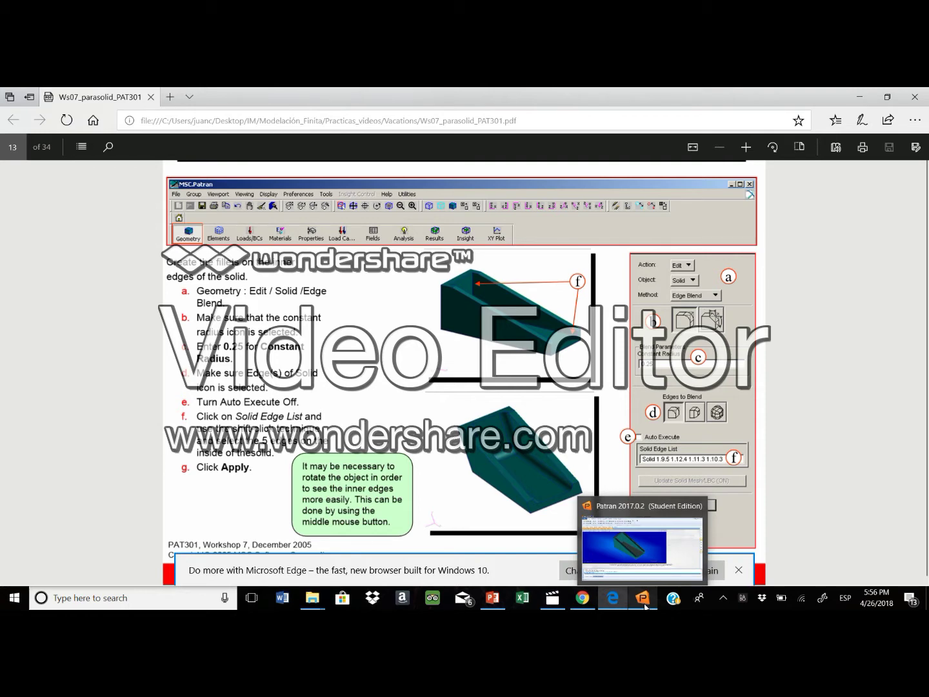
{"action": "left_click", "coordinate": [645, 605]}
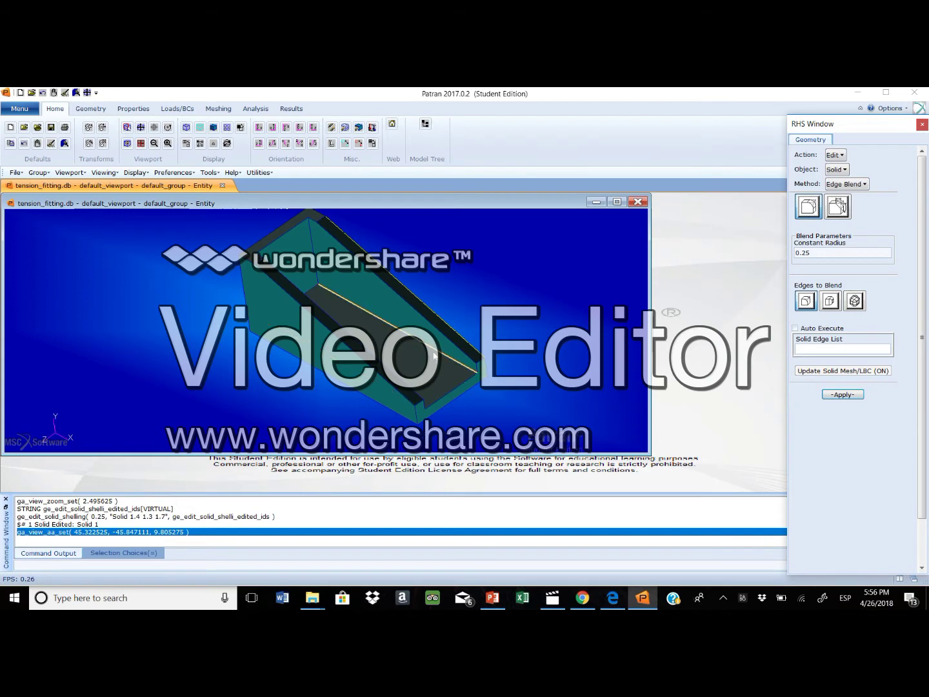
{"action": "left_click", "coordinate": [440, 376]}
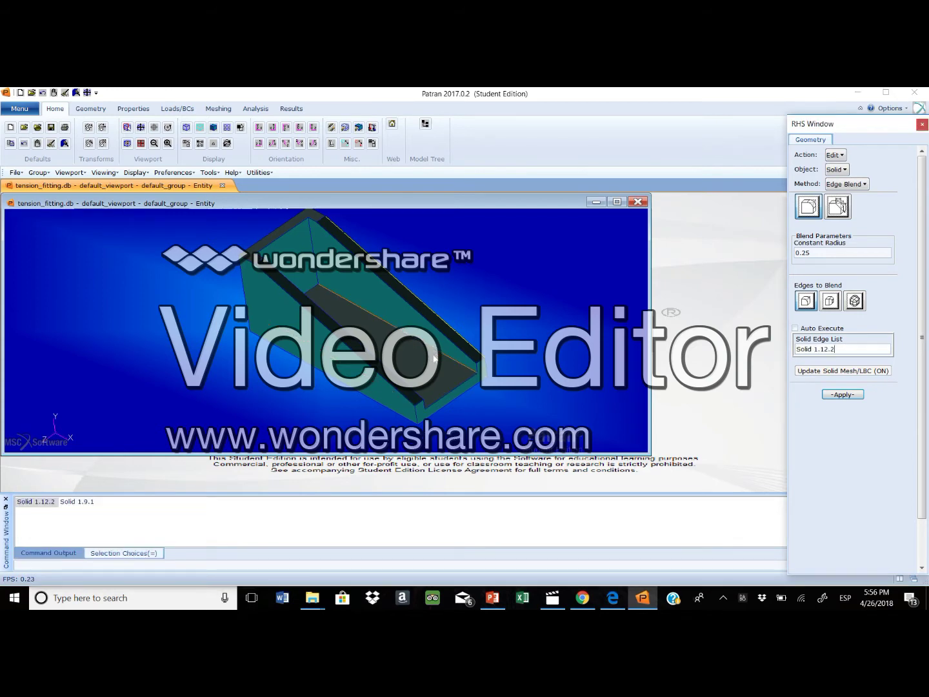
{"action": "left_click", "coordinate": [456, 390]}
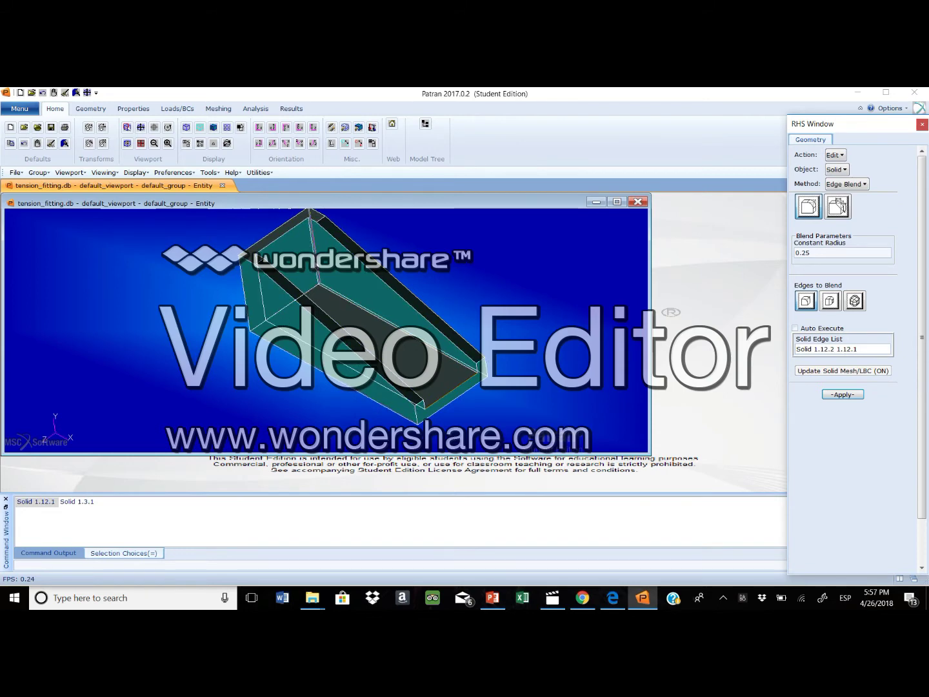
{"action": "left_click", "coordinate": [317, 263]}
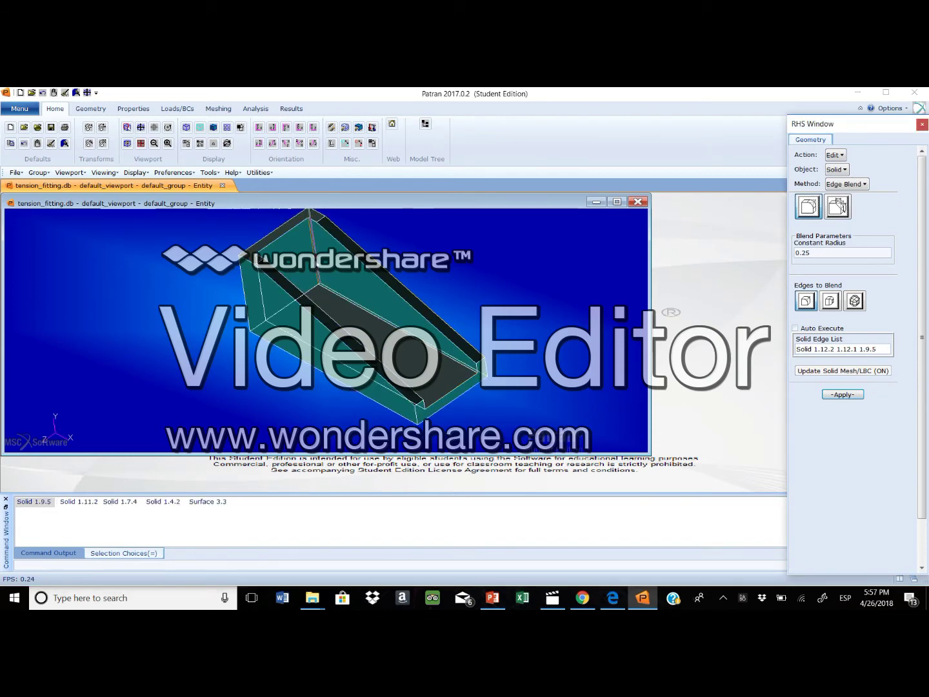
{"action": "left_click", "coordinate": [265, 308]}
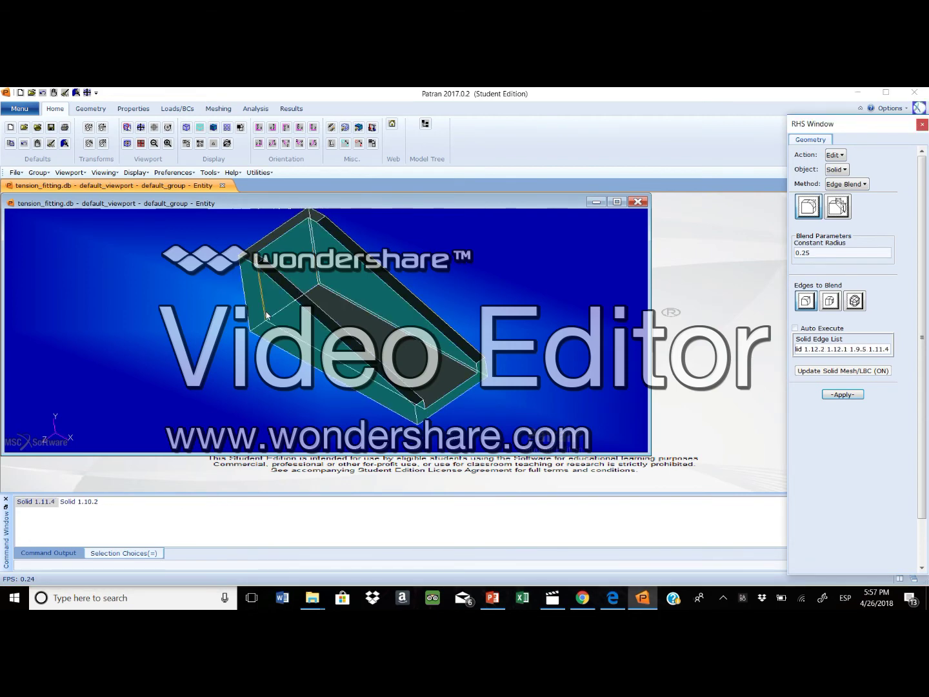
{"action": "left_click", "coordinate": [303, 345]}
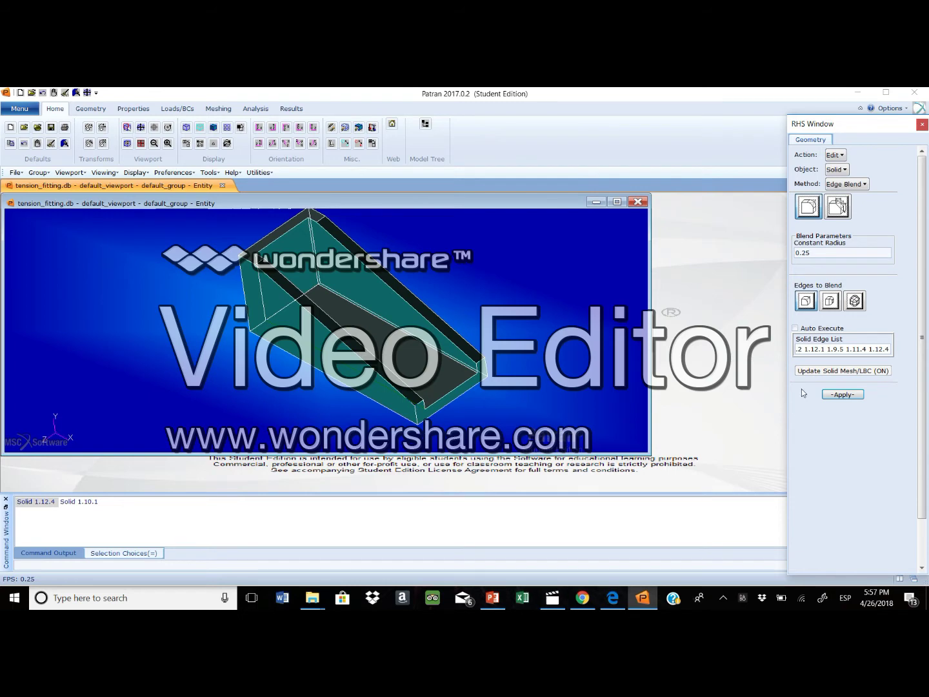
{"action": "key", "text": "Left"}
{"action": "key", "text": "Left"}
{"action": "key", "text": "Left"}
{"action": "key", "text": "Left"}
{"action": "key", "text": "Left"}
{"action": "key", "text": "Left"}
{"action": "key", "text": "Left"}
{"action": "key", "text": "Left"}
{"action": "key", "text": "Left"}
{"action": "key", "text": "Left"}
{"action": "left_click", "coordinate": [615, 595]}
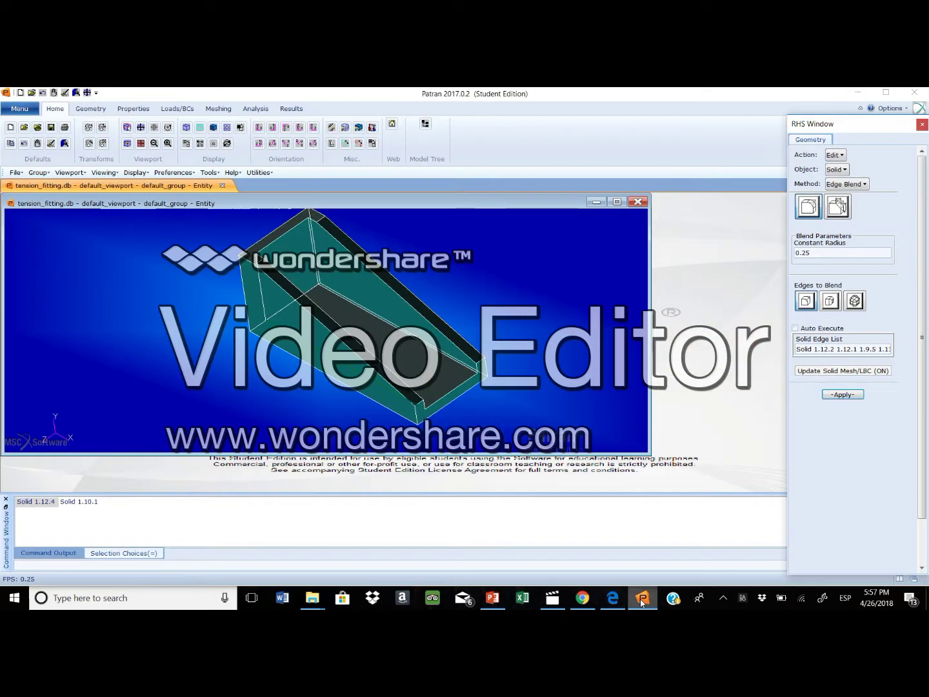
{"action": "left_click", "coordinate": [643, 597]}
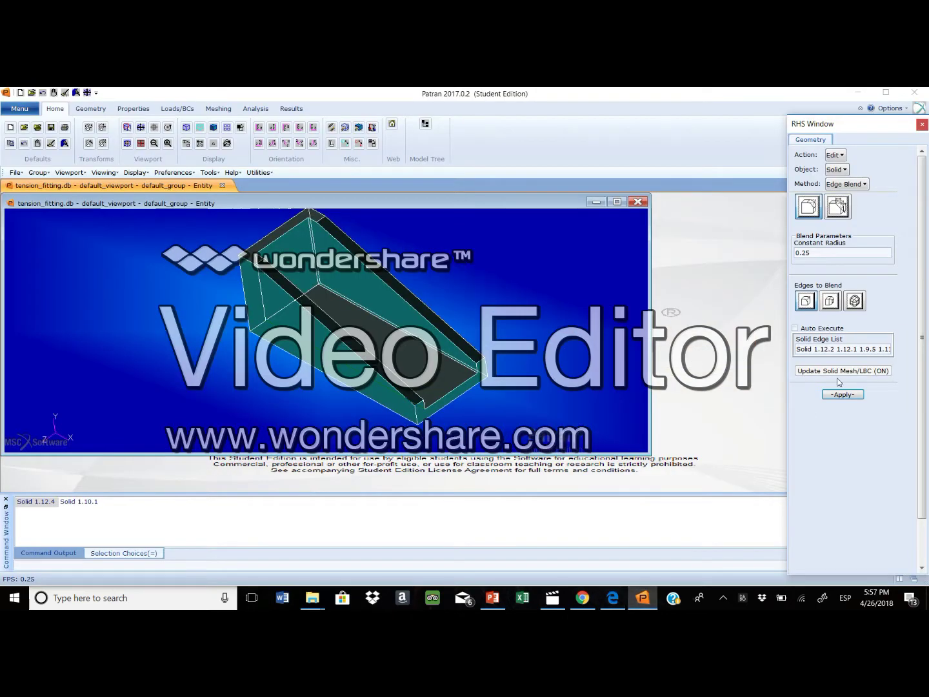
{"action": "left_click", "coordinate": [843, 395]}
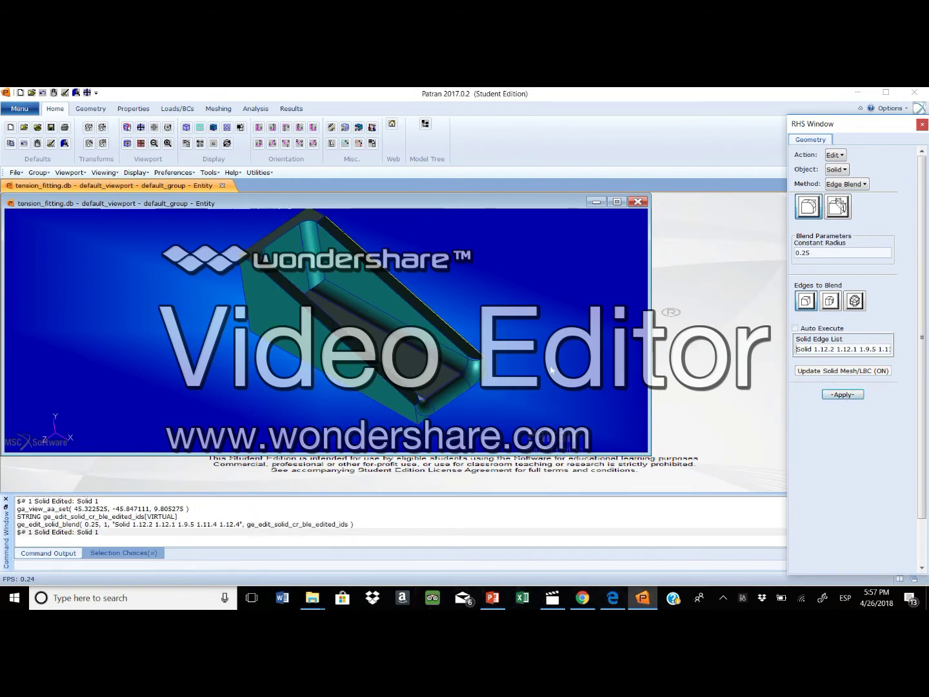
Step: Compare the filleted solid with the picture on page 13 of the workshop PDF, then undo the edge blend in Patran
{"action": "middle_click_drag", "start_coordinate": [525, 278], "coordinate": [524, 336]}
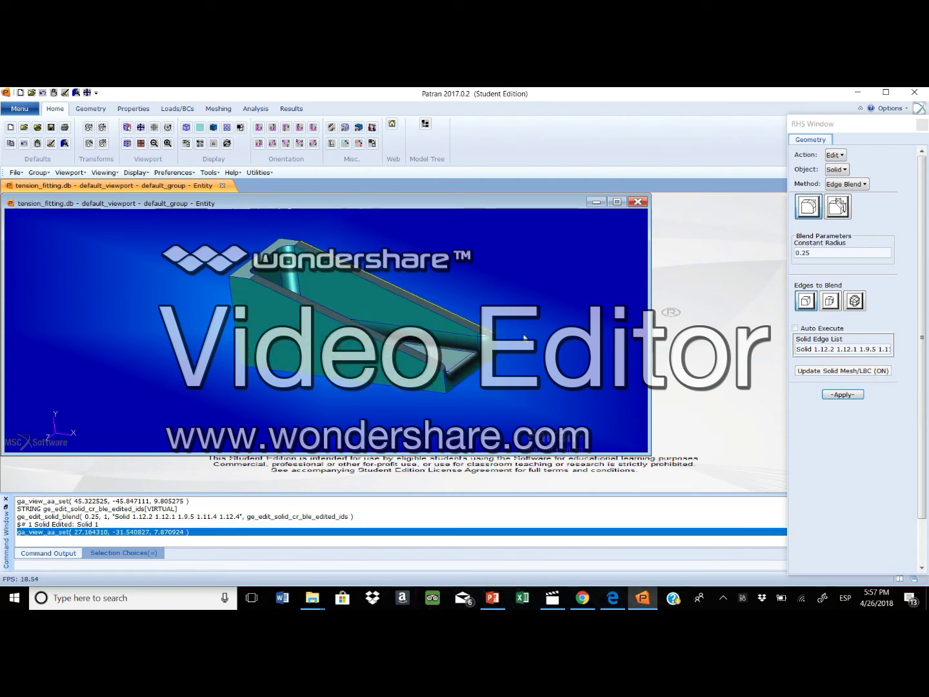
{"action": "left_click", "coordinate": [613, 598]}
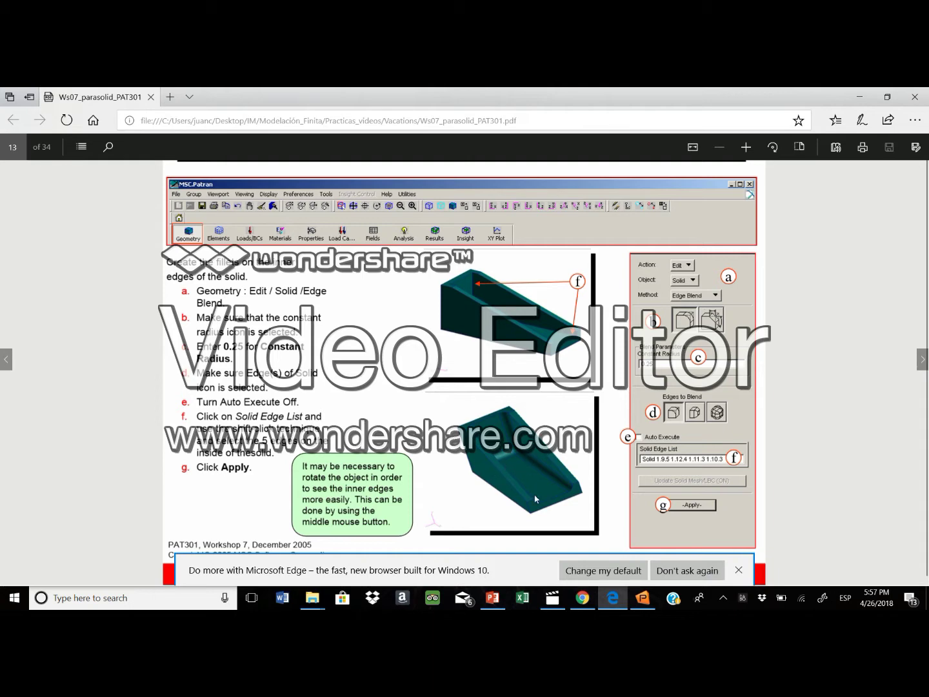
{"action": "left_click", "coordinate": [642, 598]}
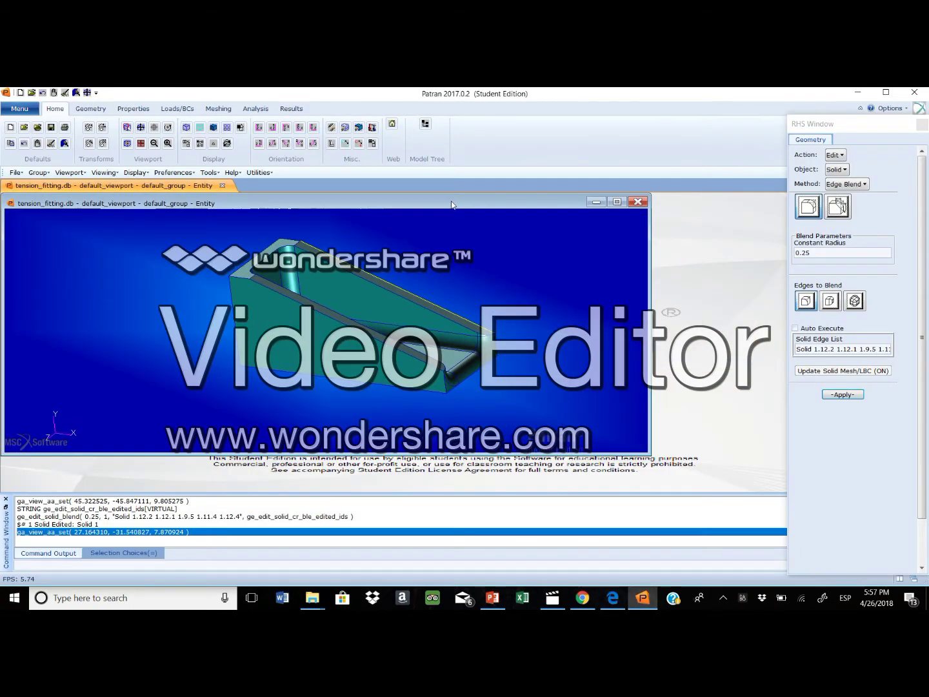
{"action": "middle_click_drag", "start_coordinate": [471, 227], "coordinate": [441, 257]}
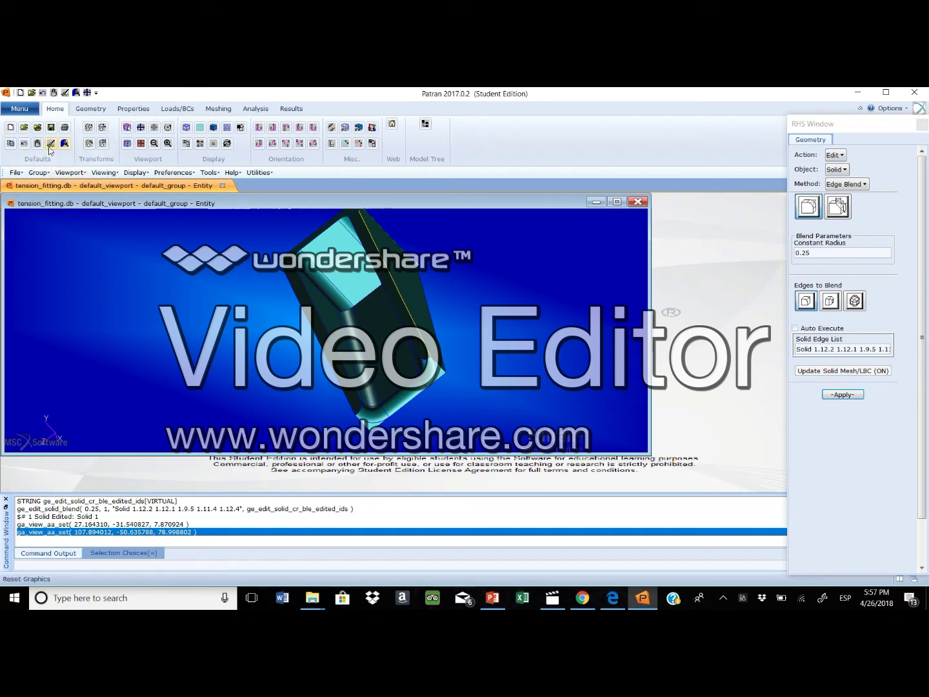
{"action": "left_click", "coordinate": [42, 93]}
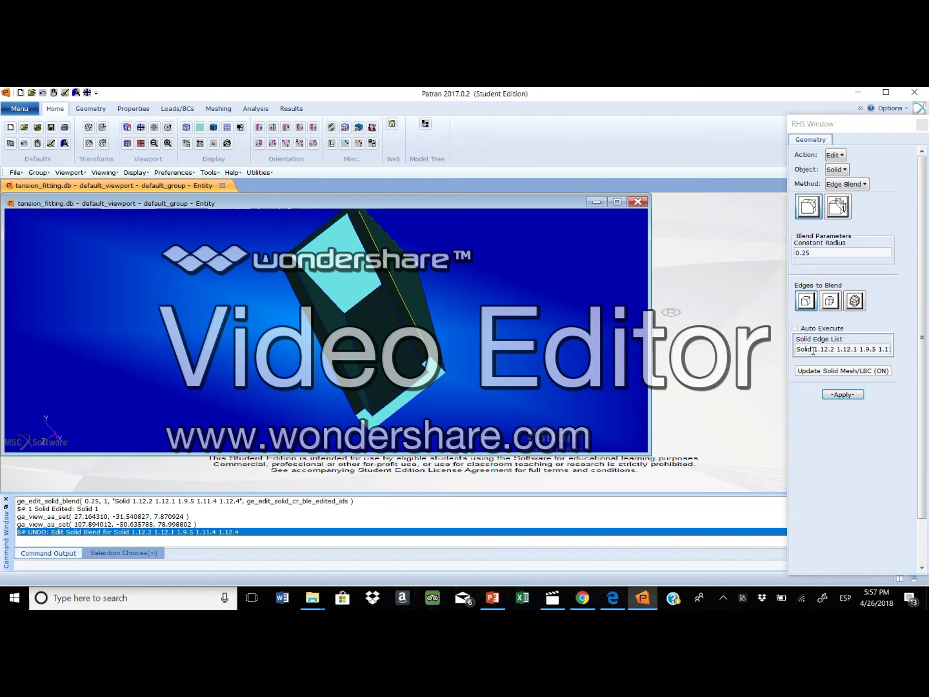
Step: Replace the edge list with 1.12.3, 1.10.2, 1.11.2, 1.12.2 and 1.12.4 and fillet those solid edges with a constant radius of 0.25
{"action": "left_click_drag", "start_coordinate": [818, 351], "coordinate": [923, 359]}
{"action": "key", "text": "BackSpace"}
{"action": "key", "text": "BackSpace"}
{"action": "key", "text": "BackSpace"}
{"action": "key", "text": "BackSpace"}
{"action": "key", "text": "BackSpace"}
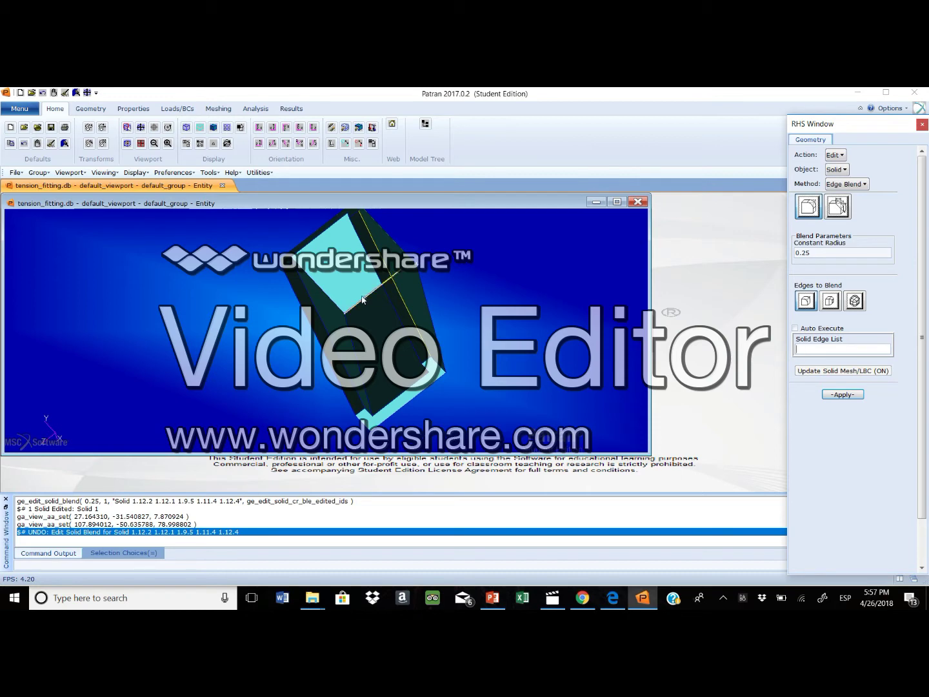
{"action": "left_click", "coordinate": [320, 291]}
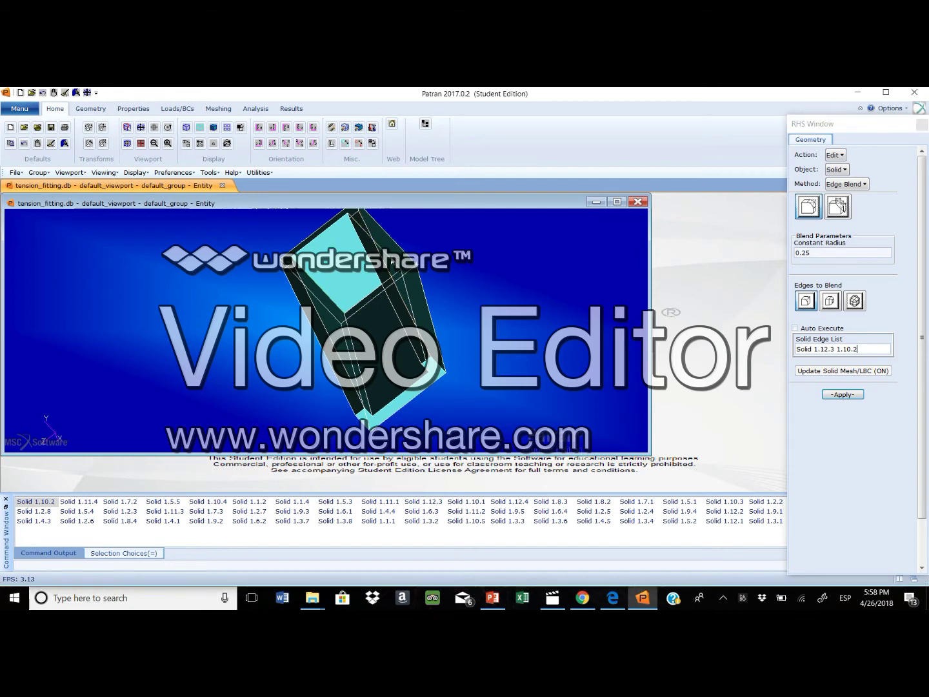
{"action": "left_click", "coordinate": [408, 300]}
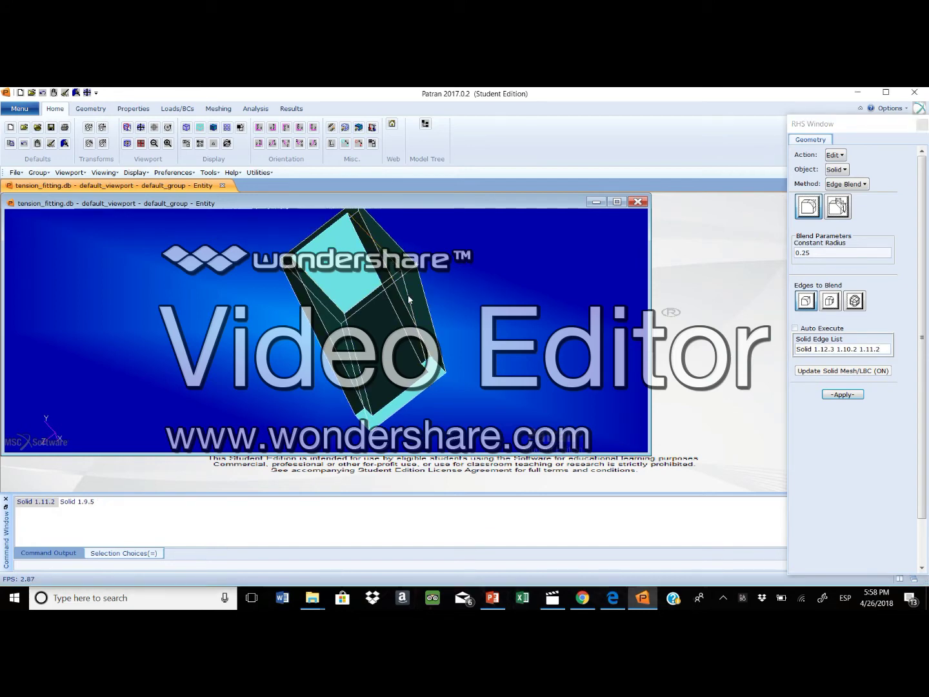
{"action": "left_click", "coordinate": [360, 366]}
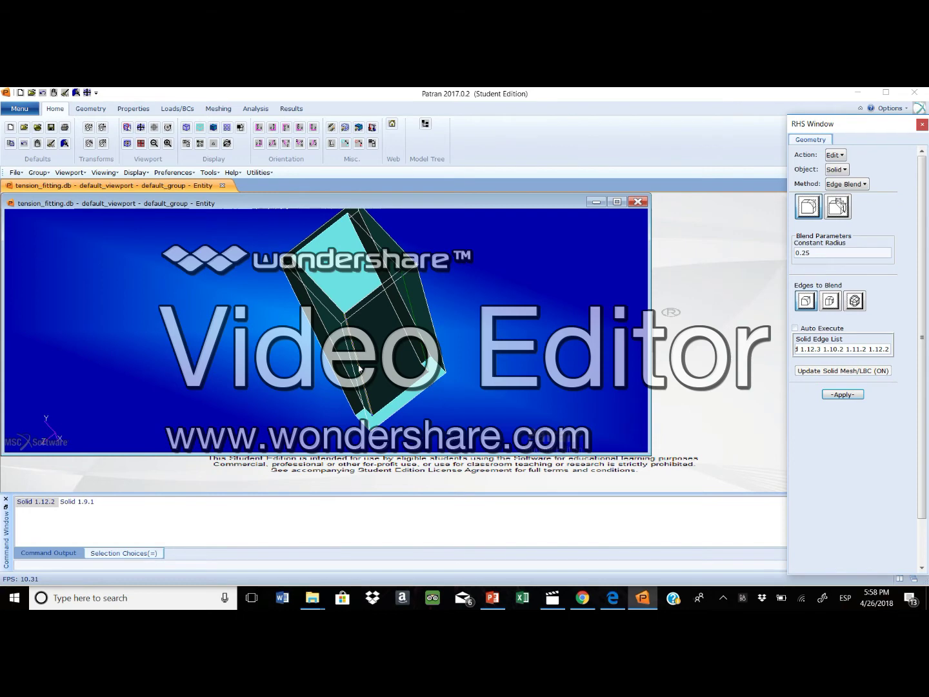
{"action": "left_click", "coordinate": [370, 367]}
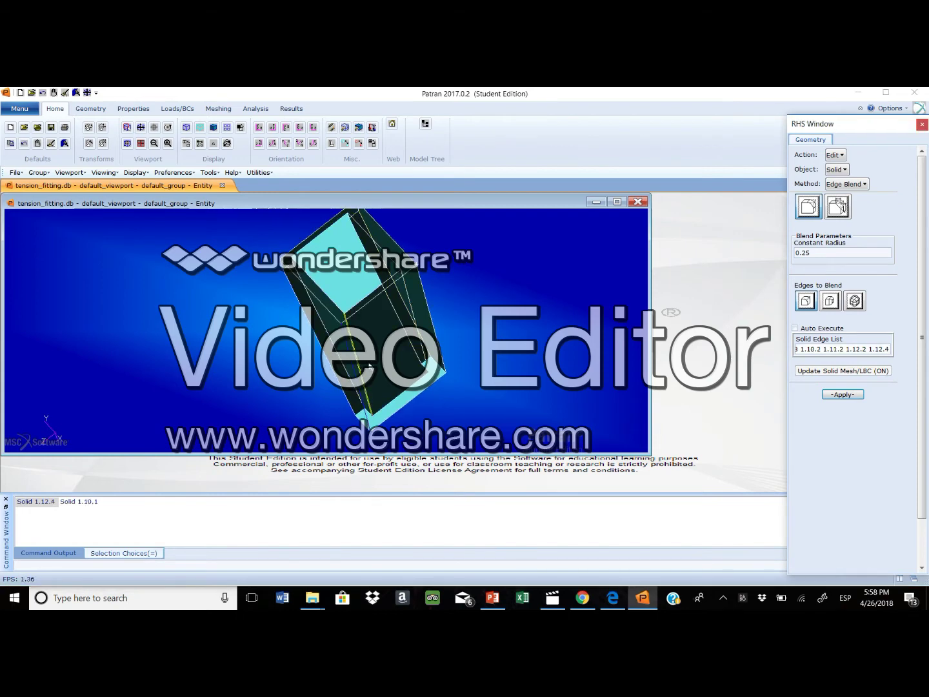
{"action": "left_click", "coordinate": [852, 396]}
{"action": "middle_click_drag", "start_coordinate": [504, 324], "coordinate": [537, 462]}
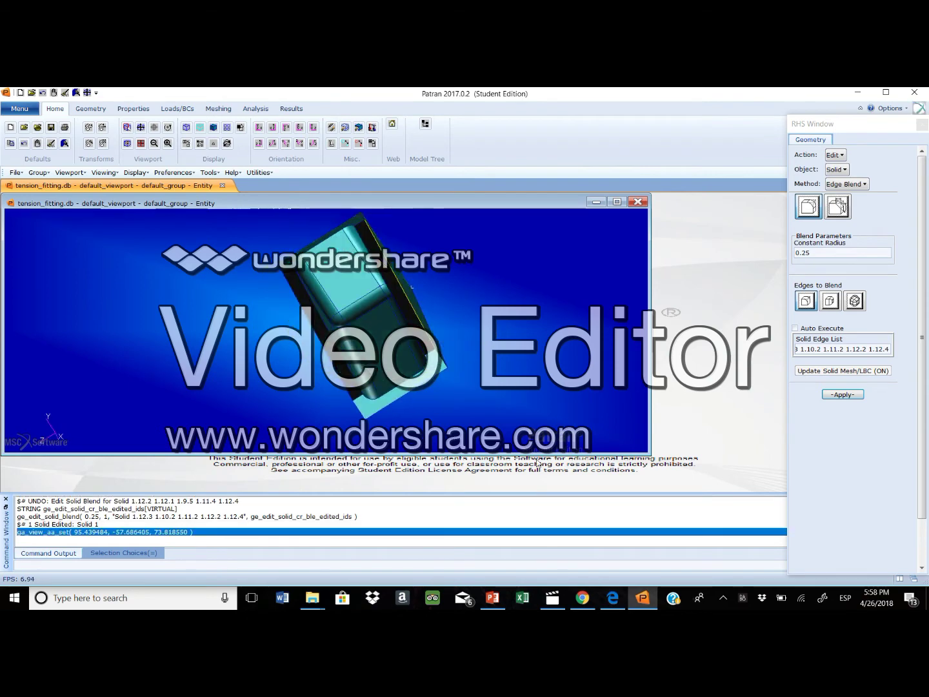
Step: Compare the fillets with page 13 of the workshop PDF, read the hole instructions on page 14 and return to Patran
{"action": "left_click", "coordinate": [612, 597]}
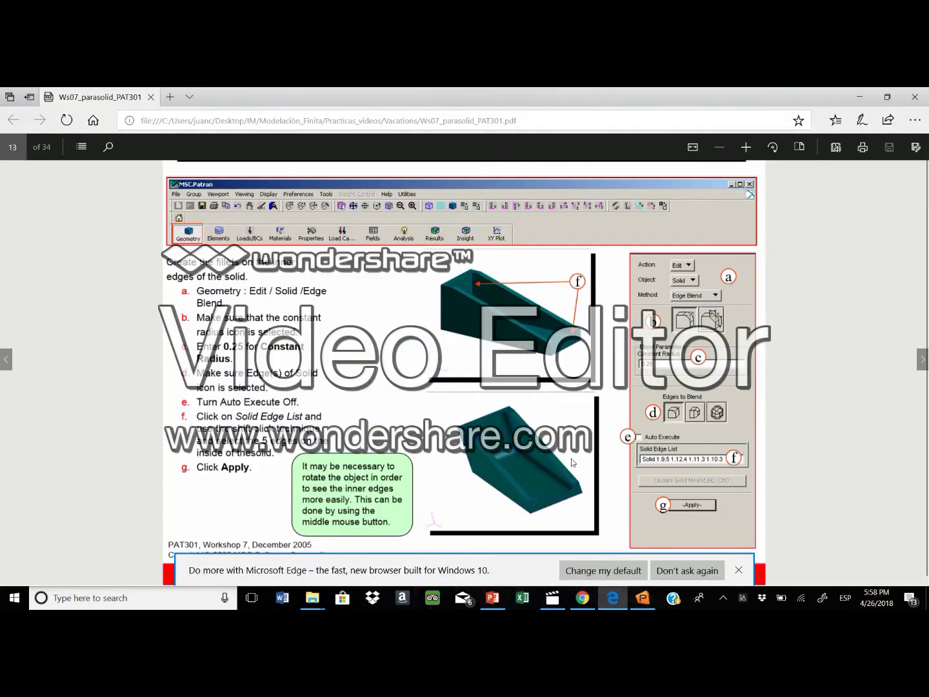
{"action": "left_click", "coordinate": [922, 360]}
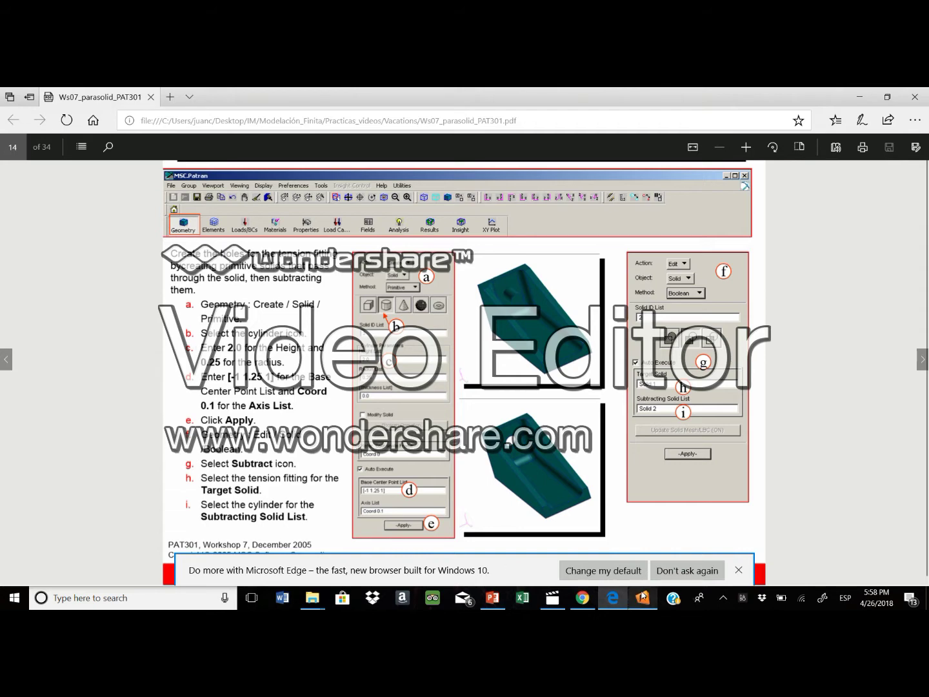
{"action": "mouse_move", "coordinate": [645, 606]}
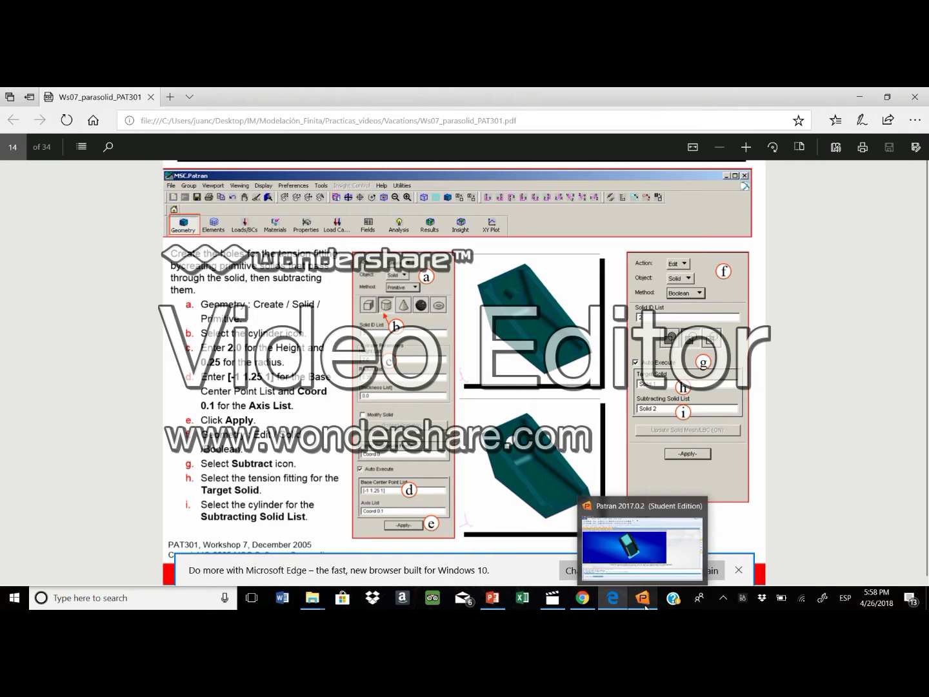
{"action": "left_click", "coordinate": [645, 606]}
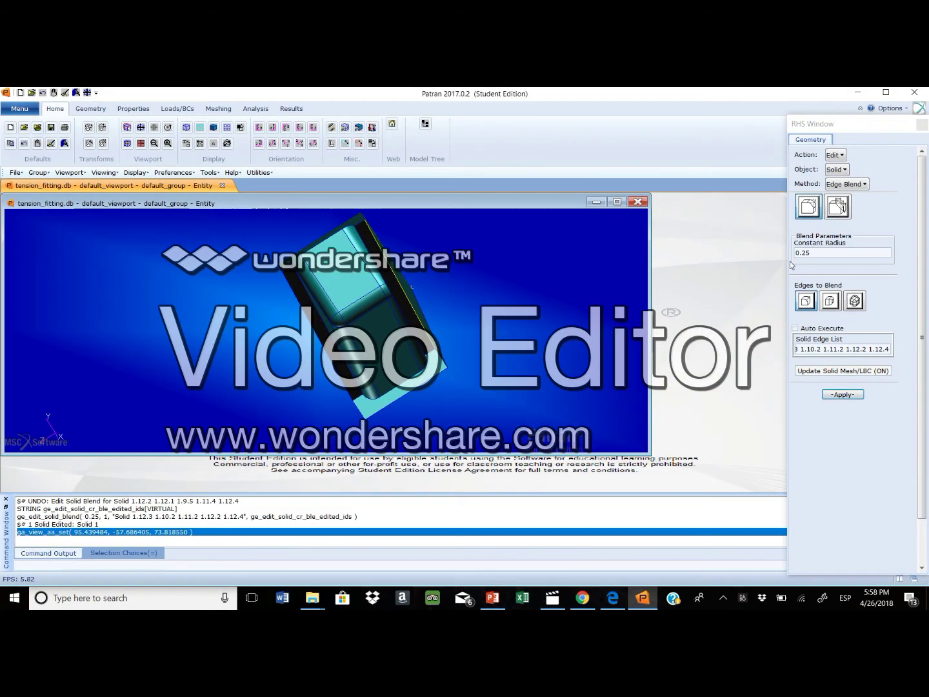
Step: Set the geometry action to Create and the solid method to Primitive, checking page 14 of the workshop PDF
{"action": "left_click", "coordinate": [835, 155]}
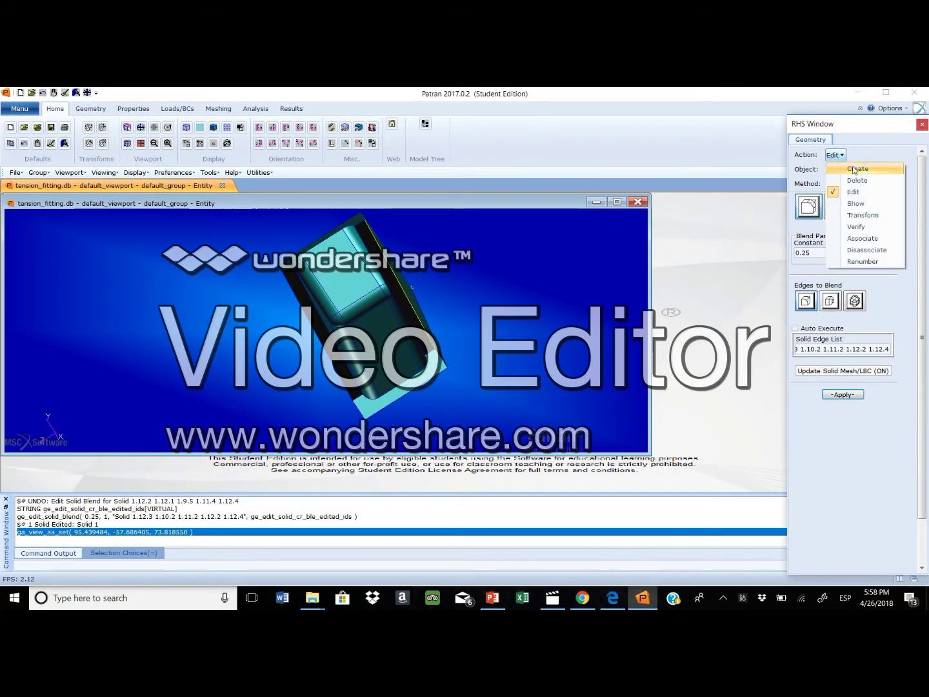
{"action": "left_click", "coordinate": [857, 168]}
{"action": "left_click", "coordinate": [643, 599]}
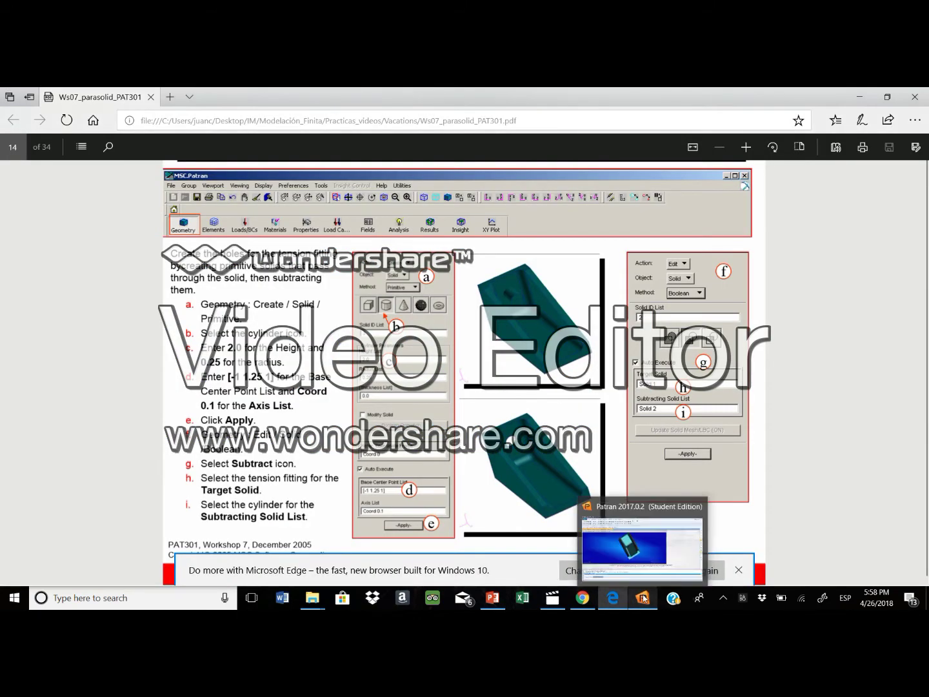
{"action": "left_click", "coordinate": [643, 599]}
{"action": "left_click", "coordinate": [845, 184]}
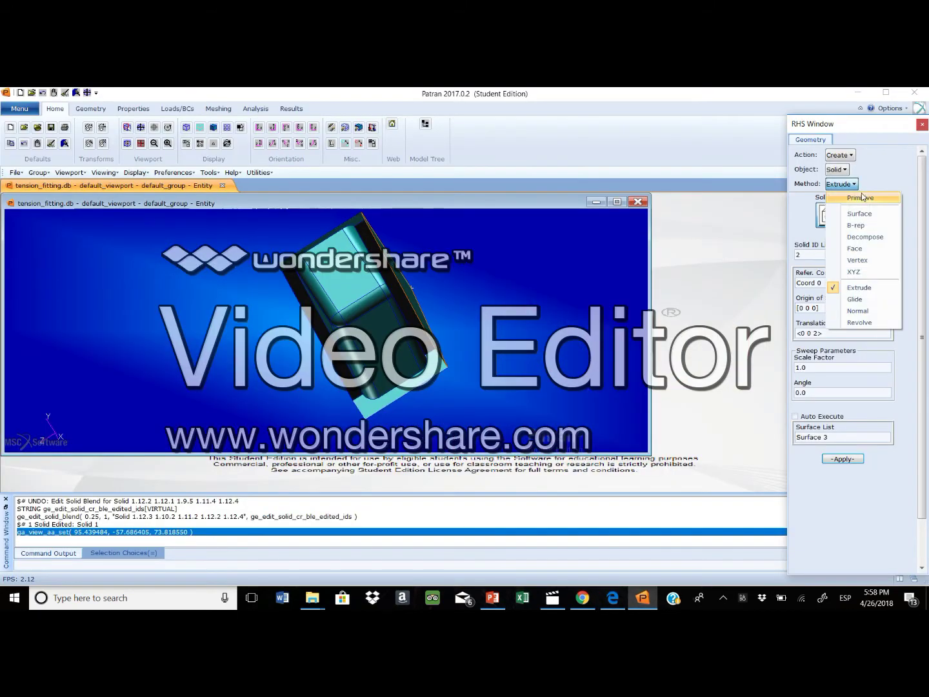
{"action": "left_click", "coordinate": [858, 197]}
Step: Choose the cylinder as the primitive shape and turn off Auto Execute, consulting the workshop PDF
{"action": "left_click", "coordinate": [649, 601]}
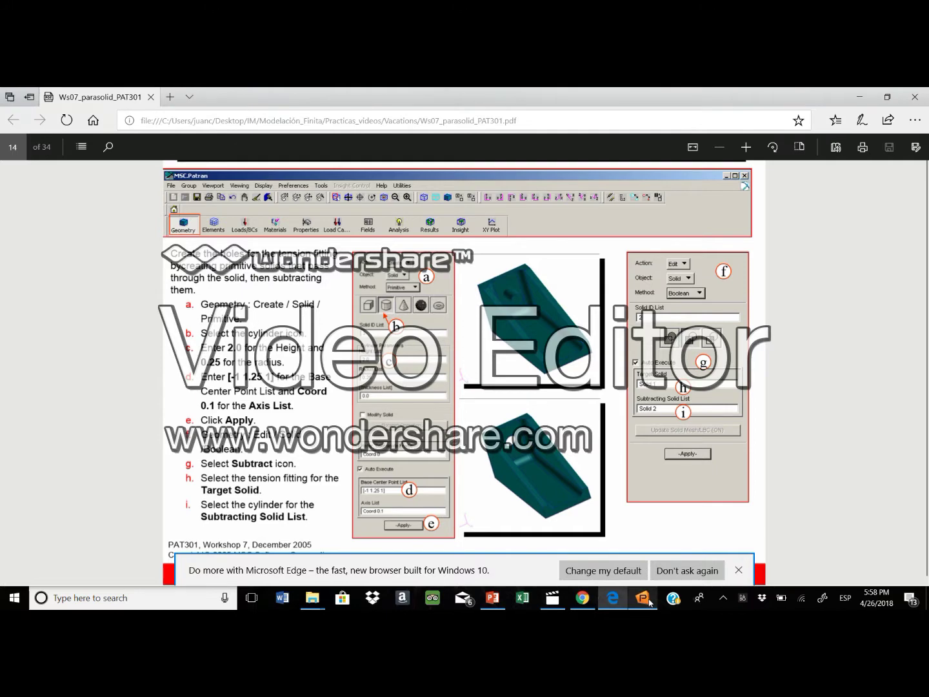
{"action": "left_click", "coordinate": [649, 602]}
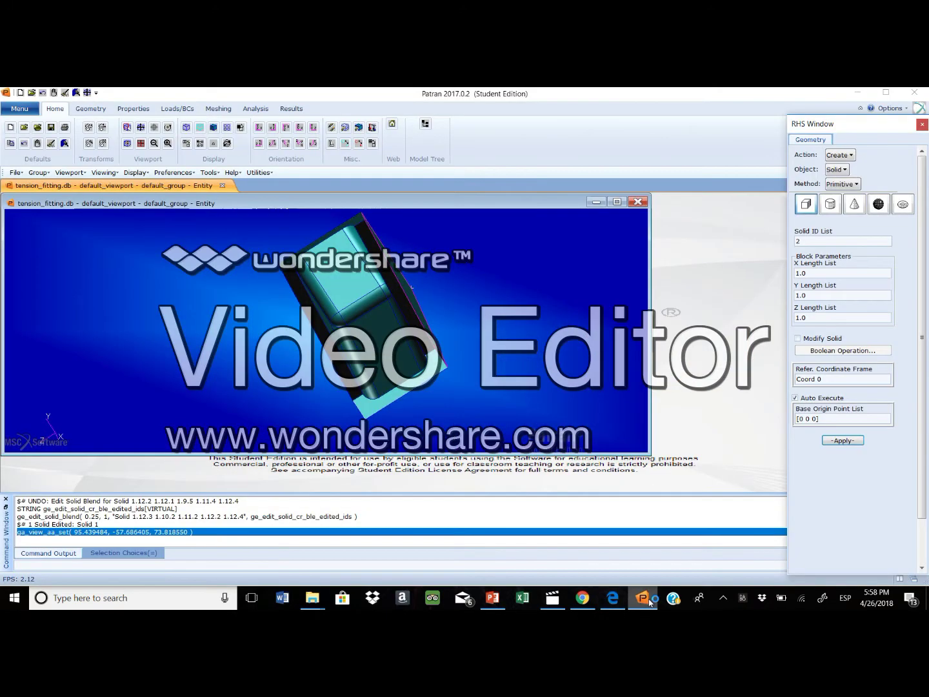
{"action": "left_click", "coordinate": [830, 204]}
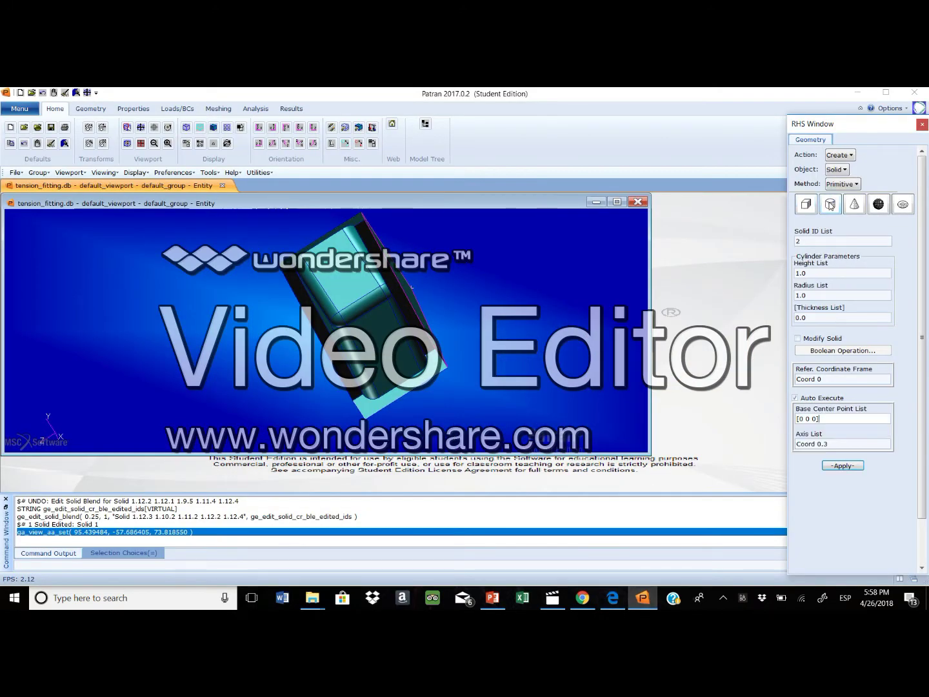
{"action": "left_click", "coordinate": [797, 398]}
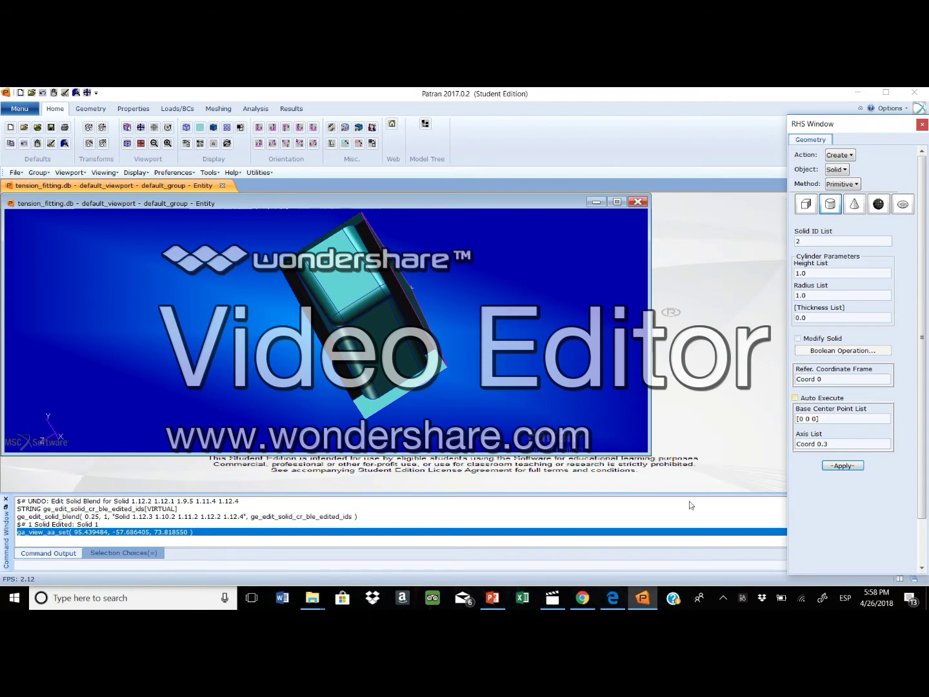
Step: Look up the cylinder dimensions in the workshop PDF and set the cylinder's height to 2.0 in Patran
{"action": "left_click", "coordinate": [613, 597]}
{"action": "mouse_move", "coordinate": [641, 600]}
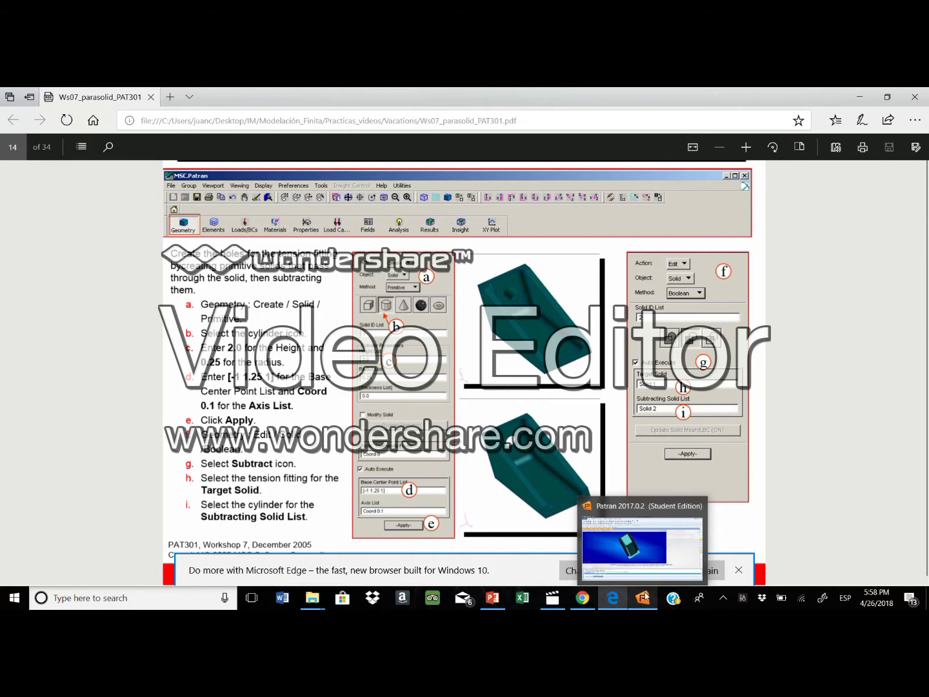
{"action": "left_click", "coordinate": [643, 597]}
{"action": "left_click", "coordinate": [838, 276]}
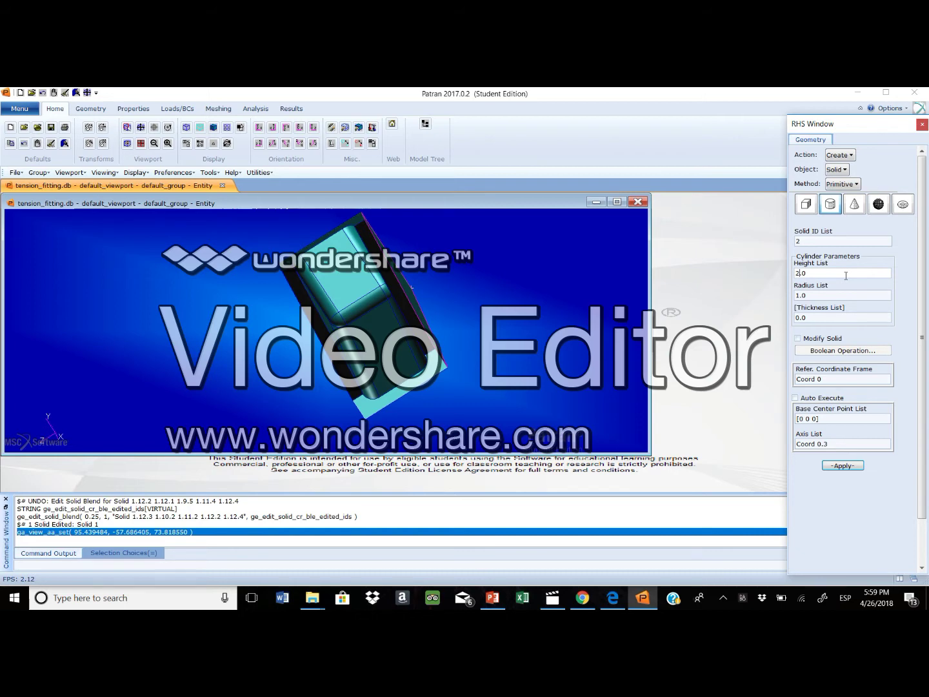
Step: Set the cylinder's radius to 0.25 in Patran, checking the value on page 14 of the workshop PDF
{"action": "left_click", "coordinate": [612, 598]}
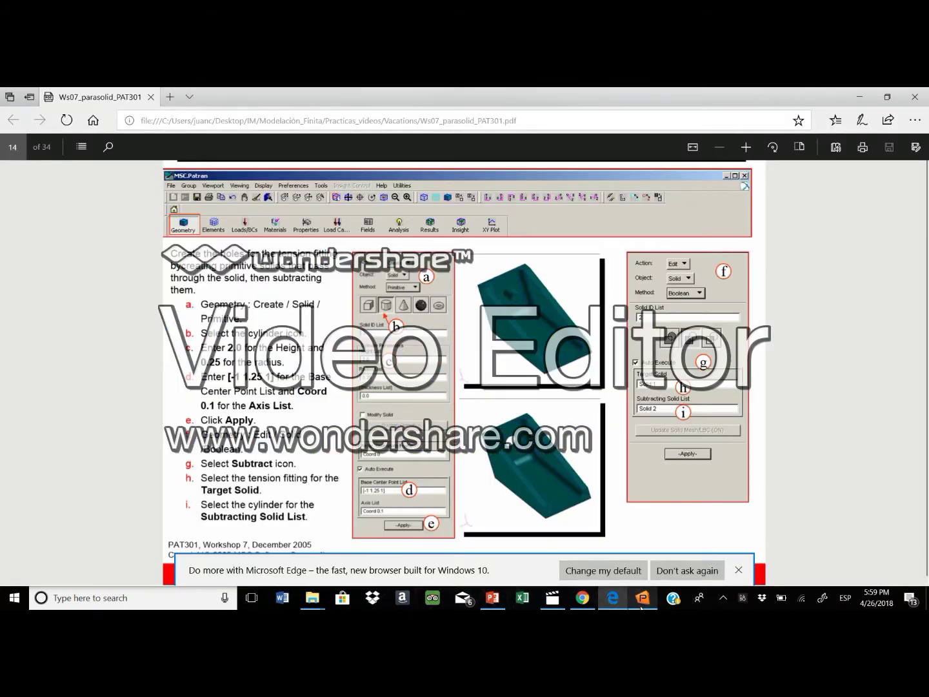
{"action": "mouse_move", "coordinate": [646, 607]}
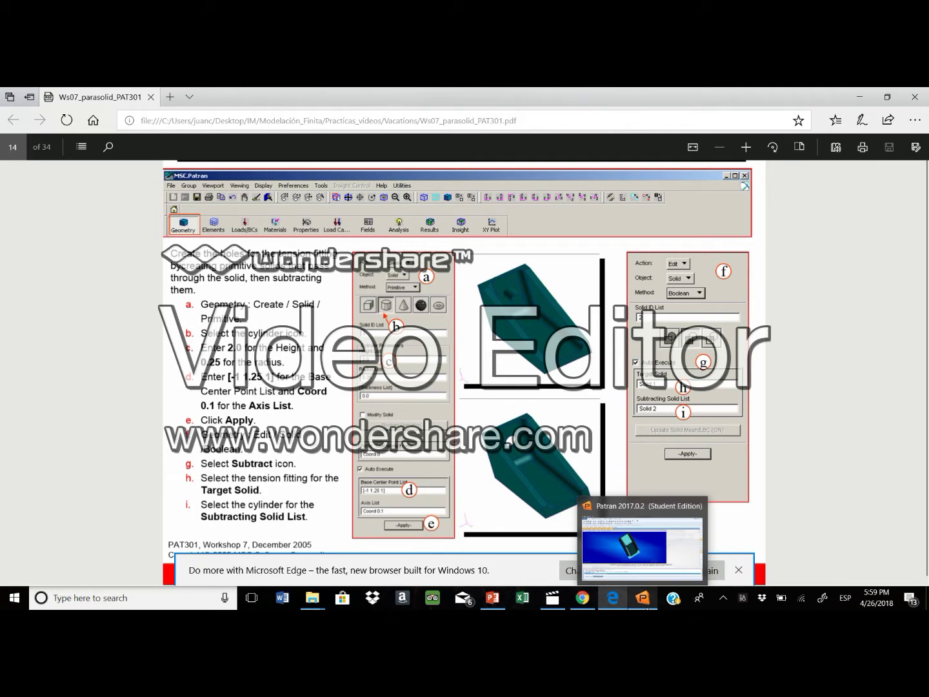
{"action": "left_click", "coordinate": [646, 598]}
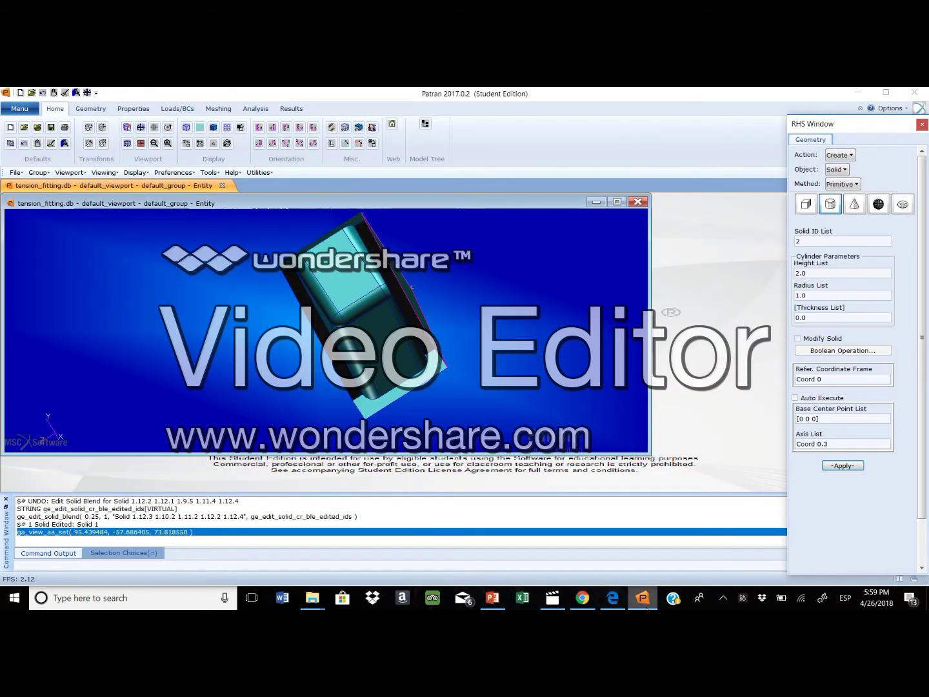
{"action": "left_click", "coordinate": [612, 599]}
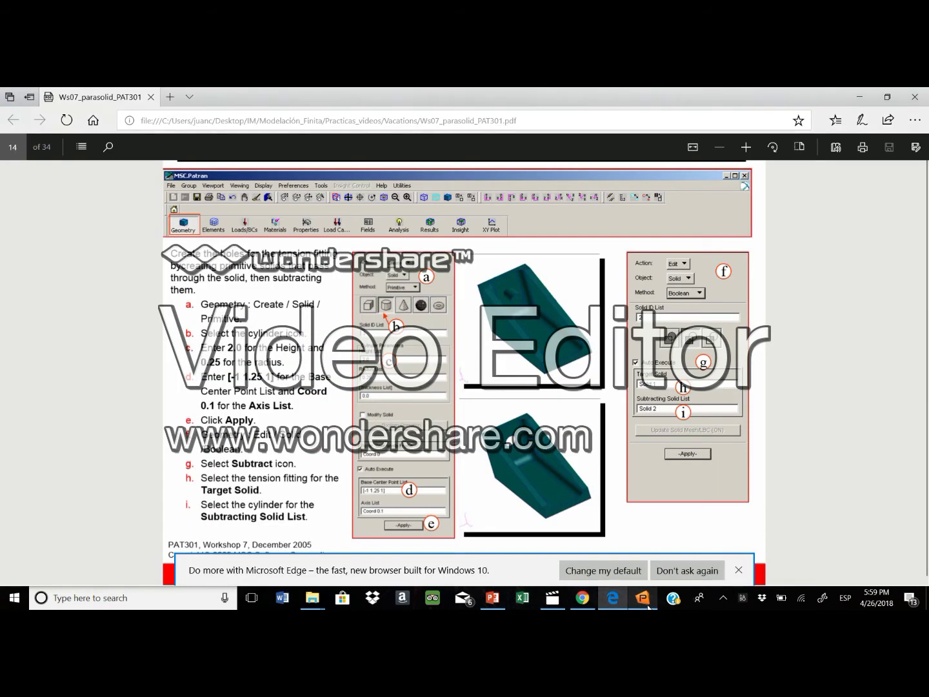
{"action": "left_click", "coordinate": [648, 605]}
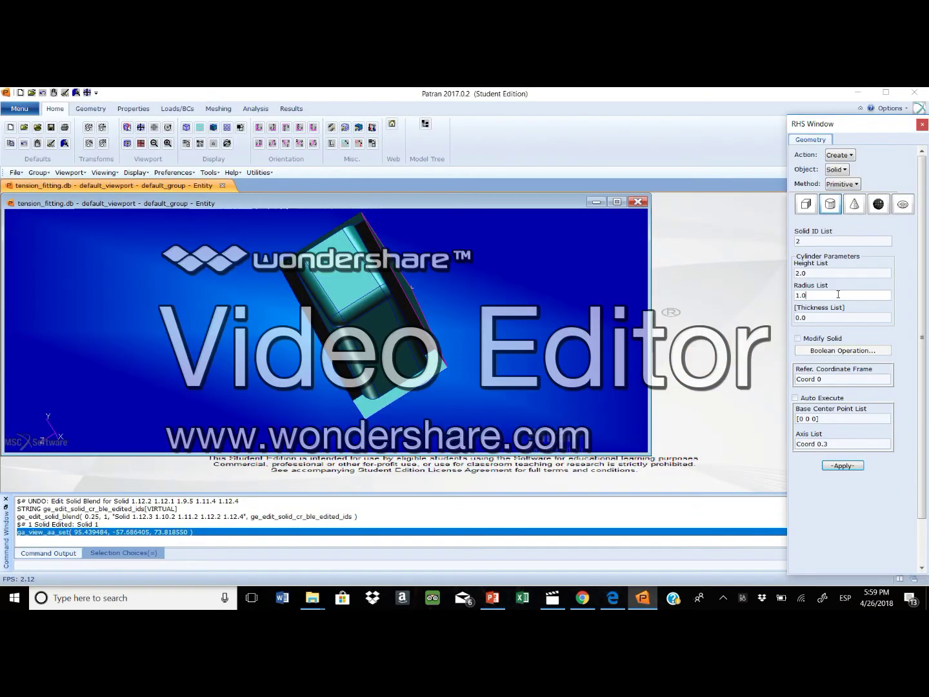
{"action": "key", "text": "BackSpace"}
{"action": "key", "text": "BackSpace"}
{"action": "type", "text": "0."}
Step: Copy the point [-1 1.25 1] from the workshop PDF and enter it as the cylinder's base center point in Patran
{"action": "left_click", "coordinate": [640, 600]}
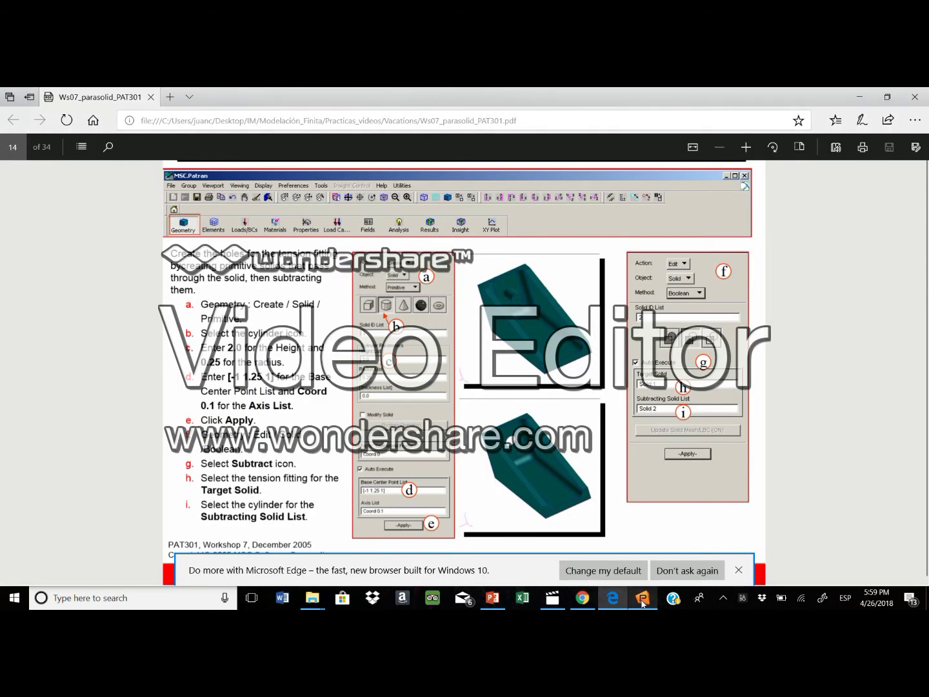
{"action": "mouse_move", "coordinate": [642, 603]}
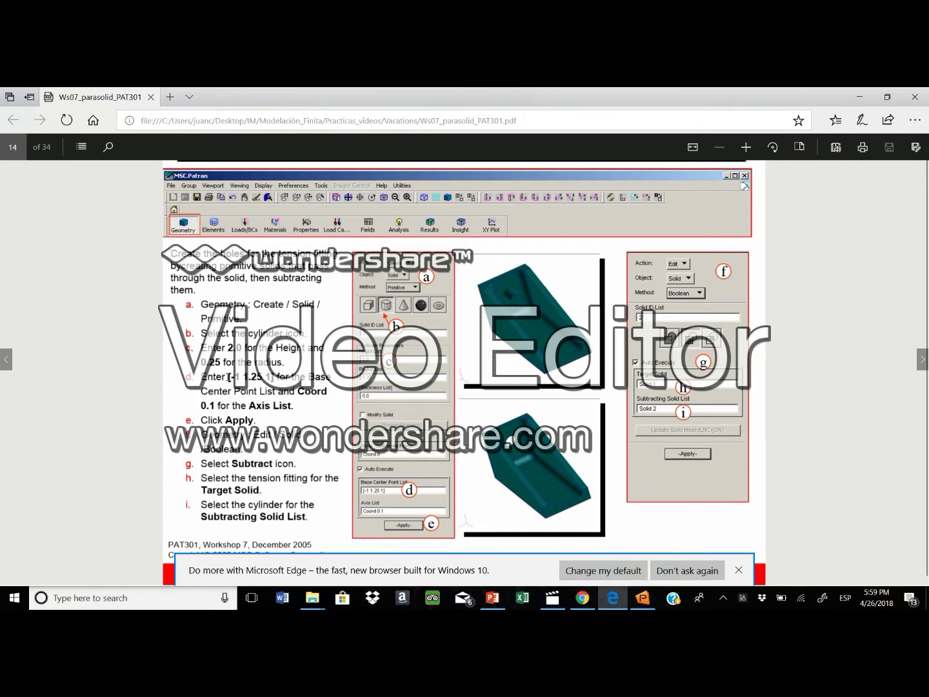
{"action": "left_click_drag", "start_coordinate": [230, 377], "coordinate": [273, 377]}
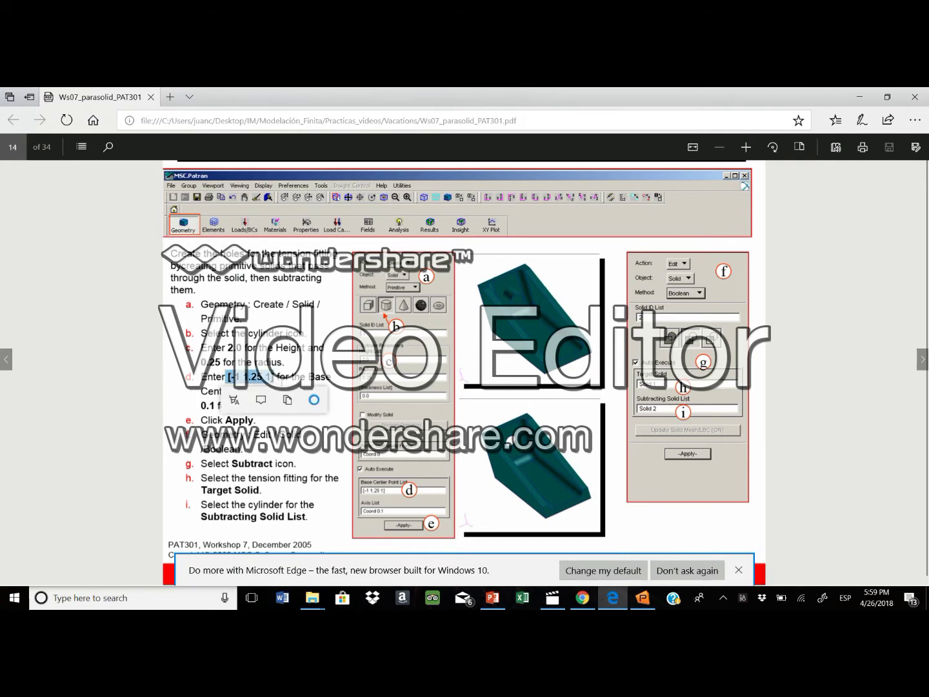
{"action": "left_click", "coordinate": [287, 399]}
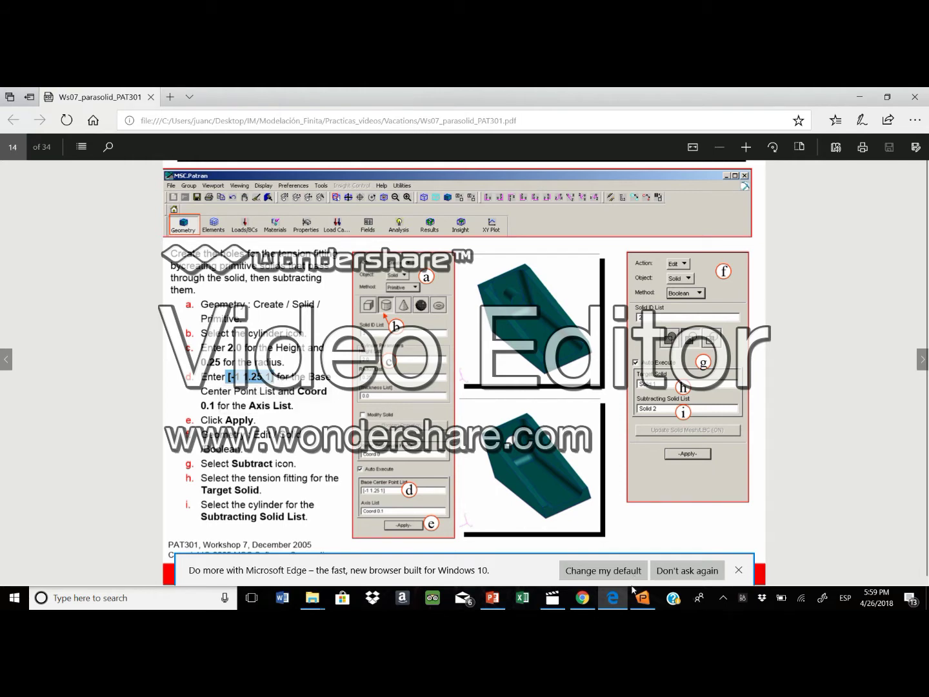
{"action": "left_click", "coordinate": [642, 597]}
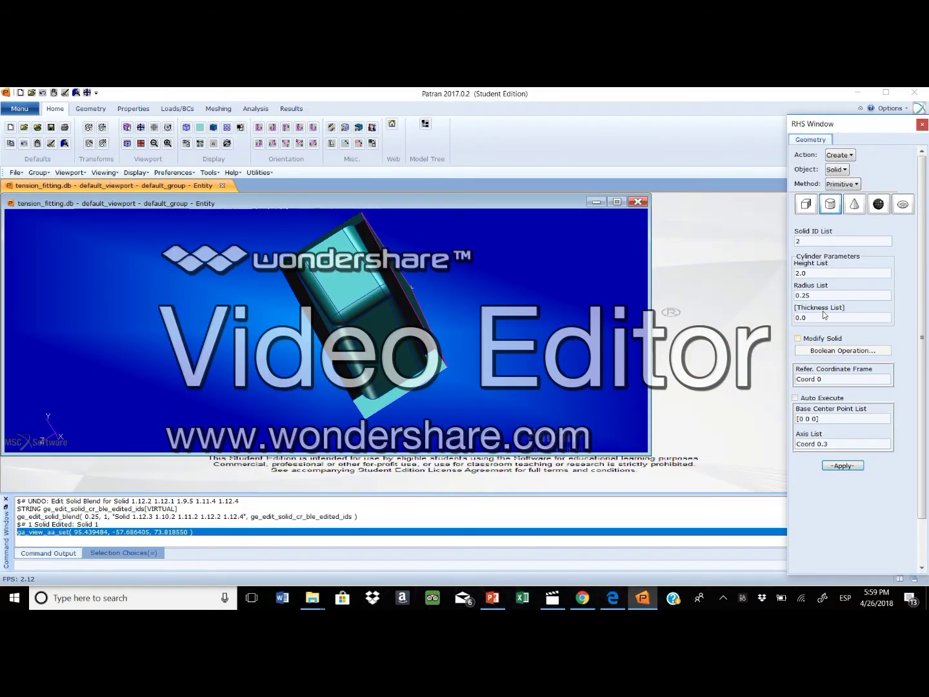
{"action": "left_click", "coordinate": [829, 419]}
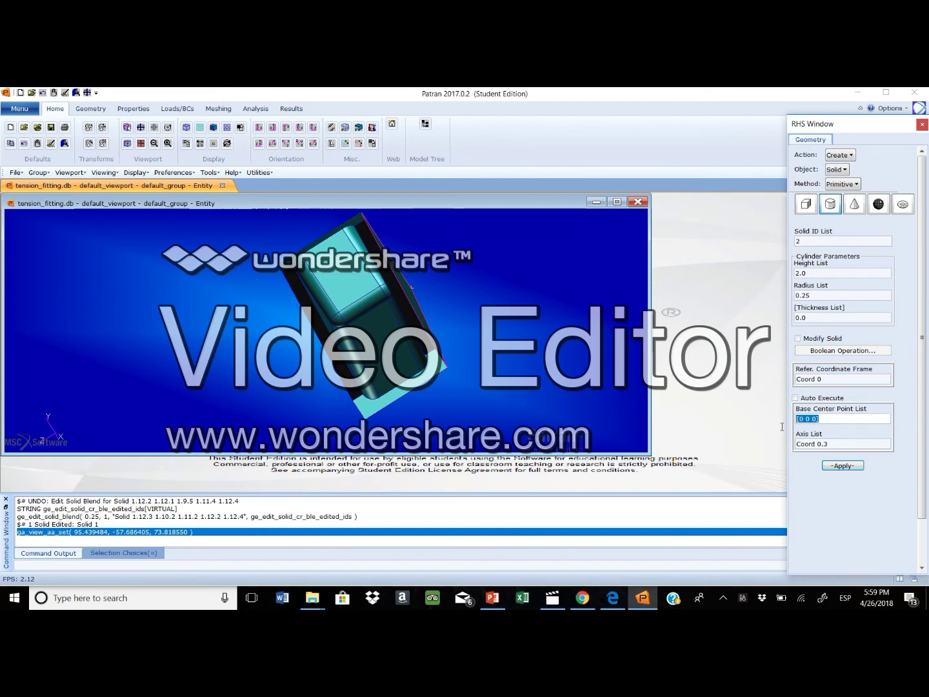
{"action": "key", "text": "BackSpace"}
{"action": "key", "text": "ctrl+v"}
Step: Set the cylinder's axis to Coord 0.1 in Patran, checking the instructions on page 14 of the workshop PDF
{"action": "left_click", "coordinate": [625, 604]}
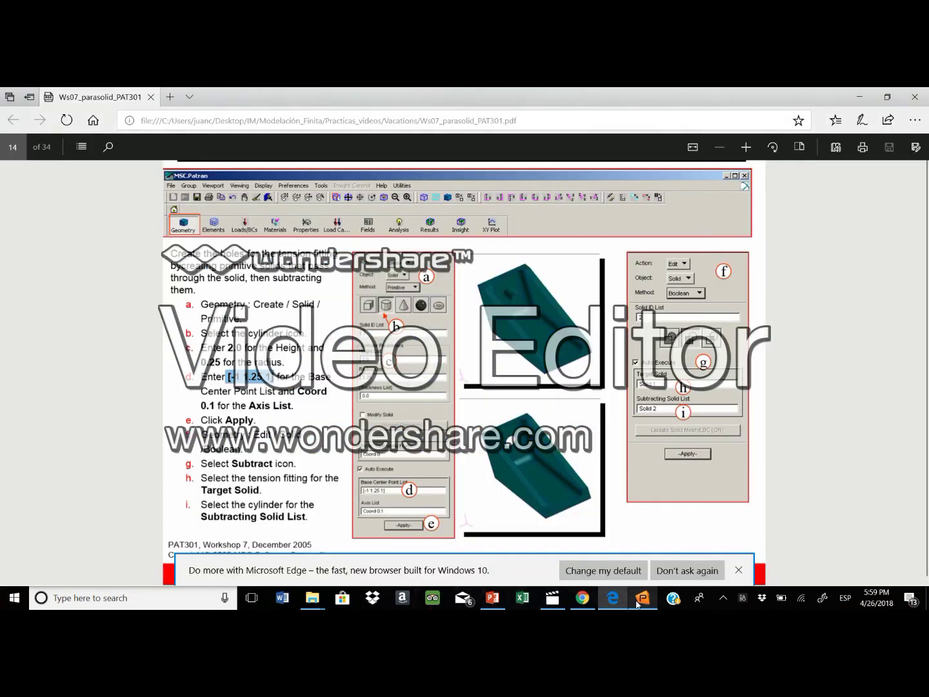
{"action": "mouse_move", "coordinate": [638, 604]}
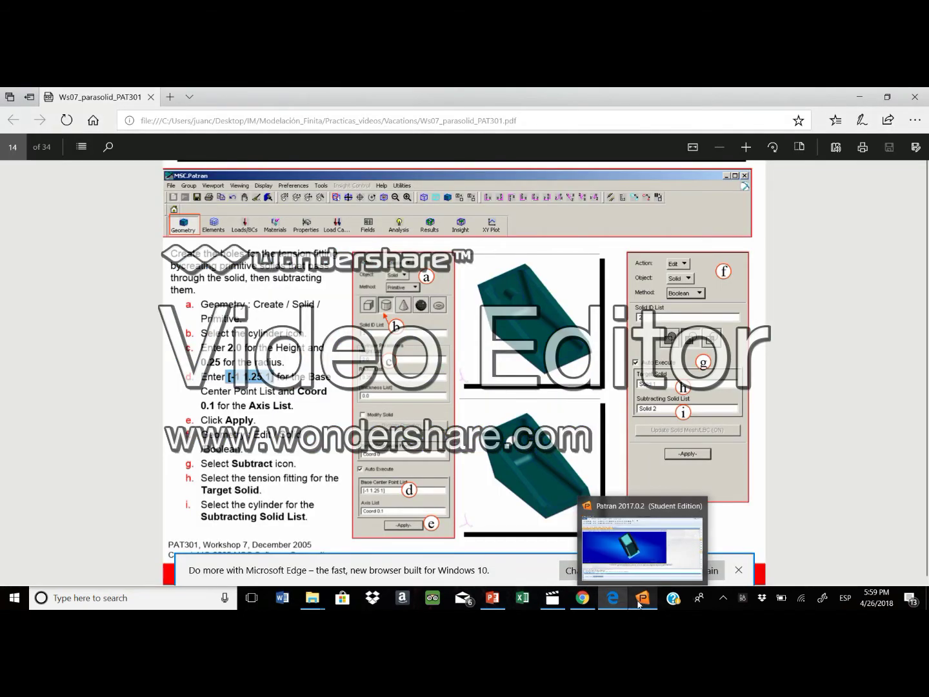
{"action": "left_click", "coordinate": [642, 545]}
{"action": "left_click", "coordinate": [843, 442]}
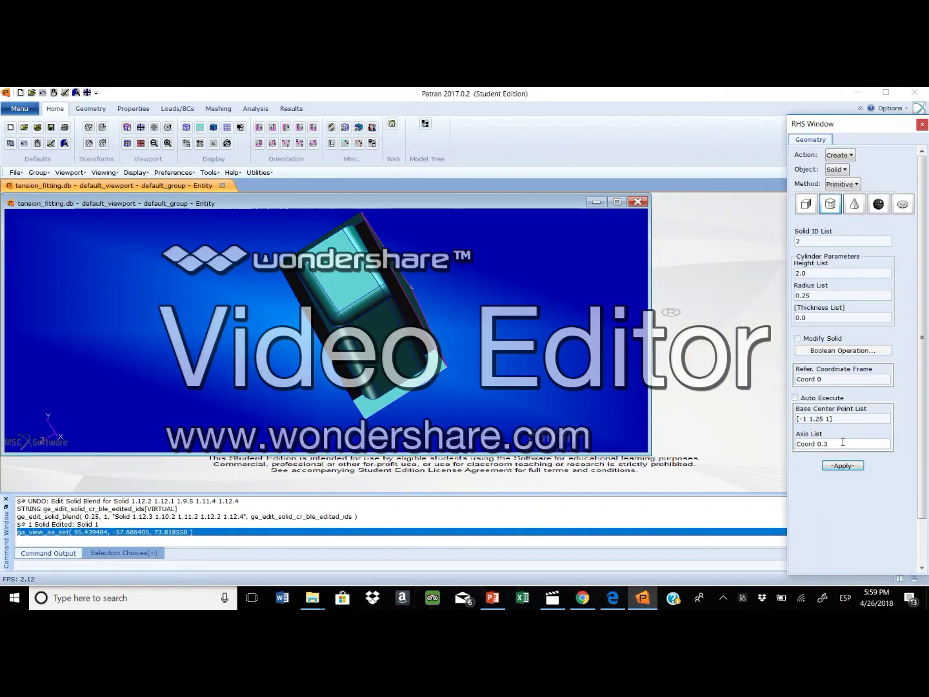
{"action": "type", "text": "1"}
{"action": "left_click", "coordinate": [636, 600]}
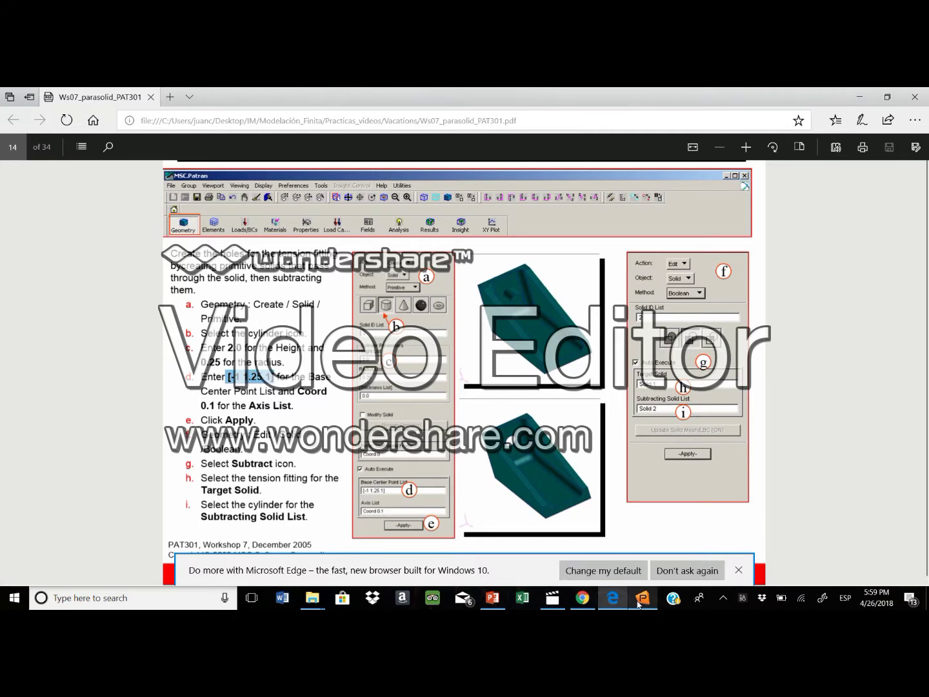
{"action": "mouse_move", "coordinate": [639, 603]}
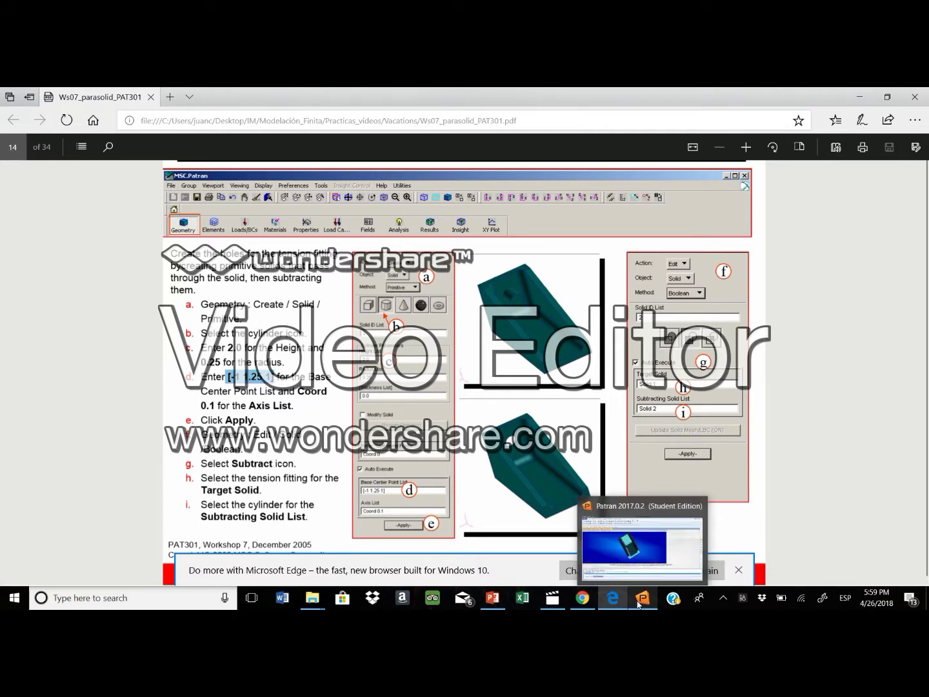
Step: Create the cylinder in Patran from the entered parameters and check the next instruction on page 14 of the workshop PDF
{"action": "left_click", "coordinate": [639, 601]}
{"action": "left_click", "coordinate": [847, 467]}
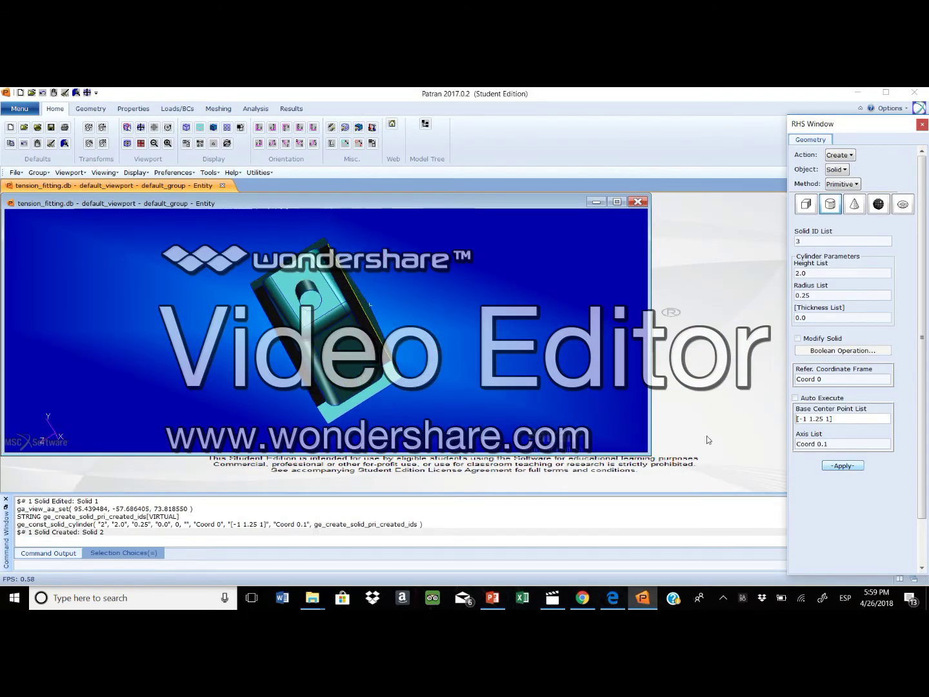
{"action": "left_click", "coordinate": [621, 605]}
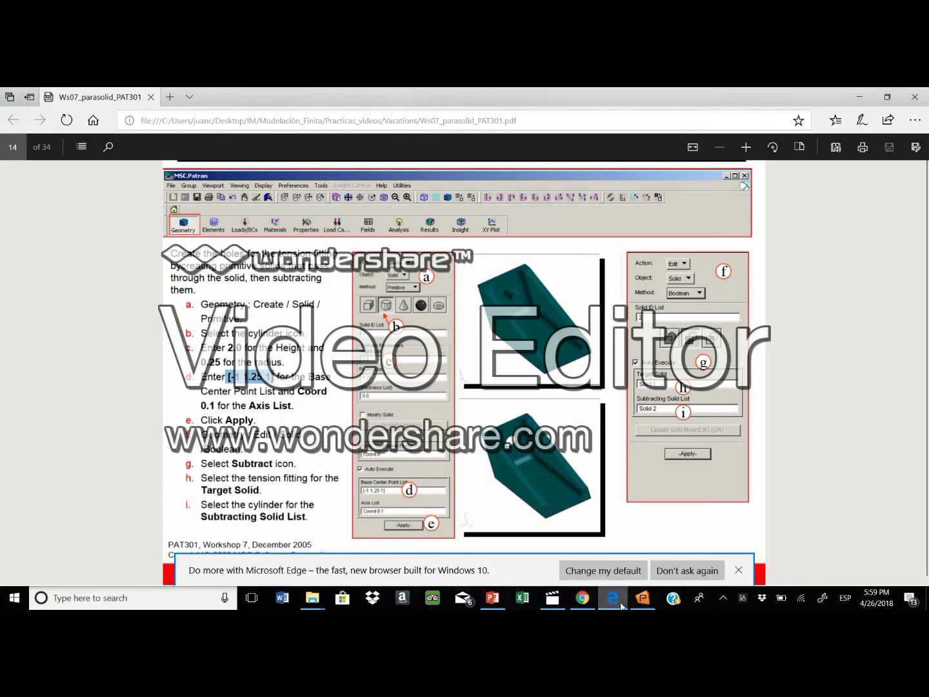
{"action": "mouse_move", "coordinate": [638, 602]}
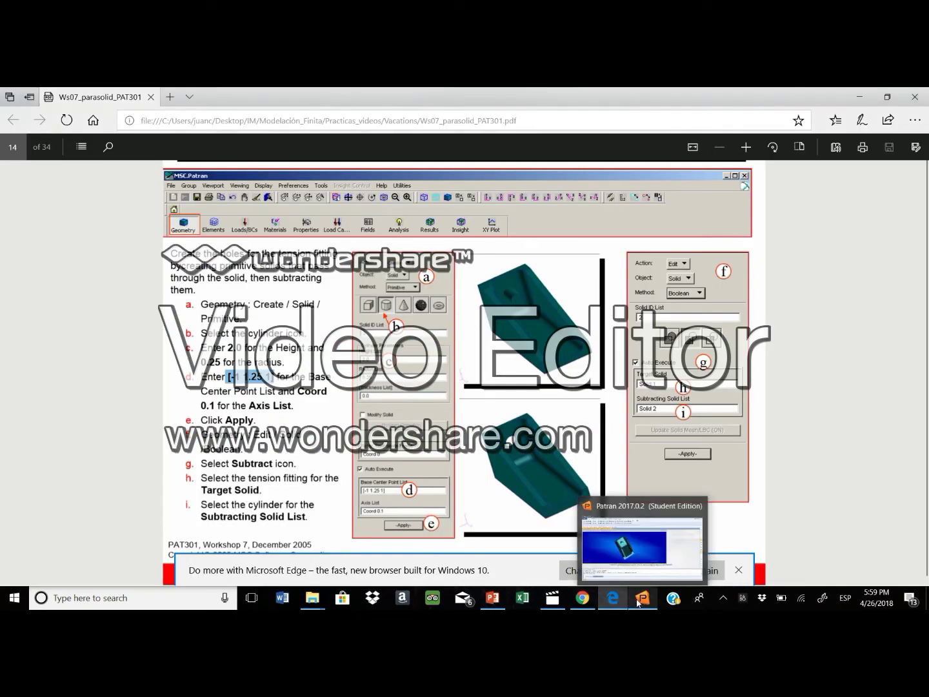
{"action": "left_click", "coordinate": [639, 601]}
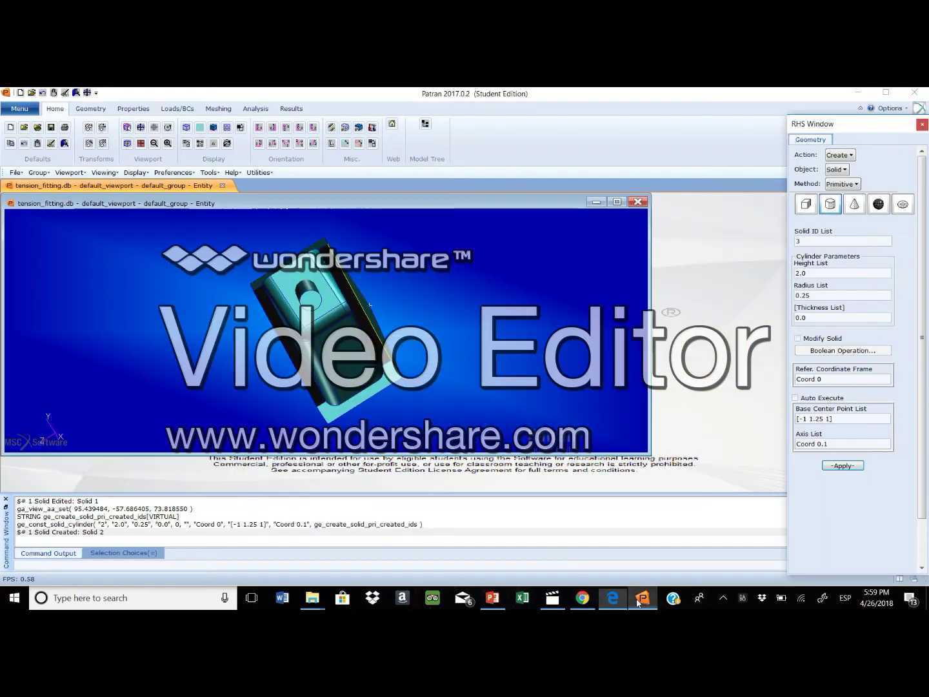
{"action": "left_click", "coordinate": [855, 185]}
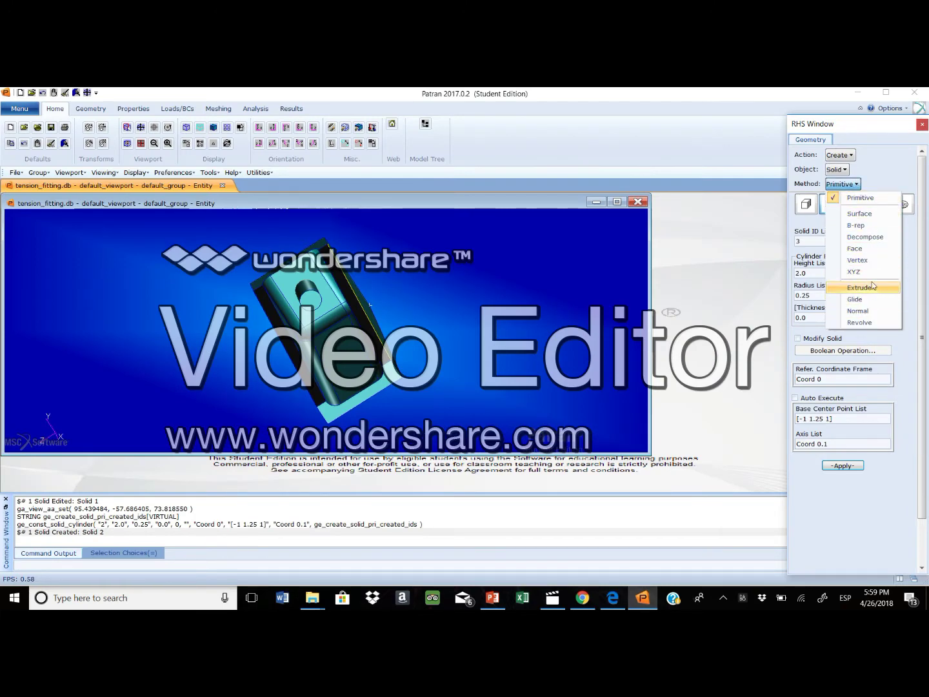
{"action": "left_click", "coordinate": [837, 170]}
{"action": "left_click", "coordinate": [869, 166]}
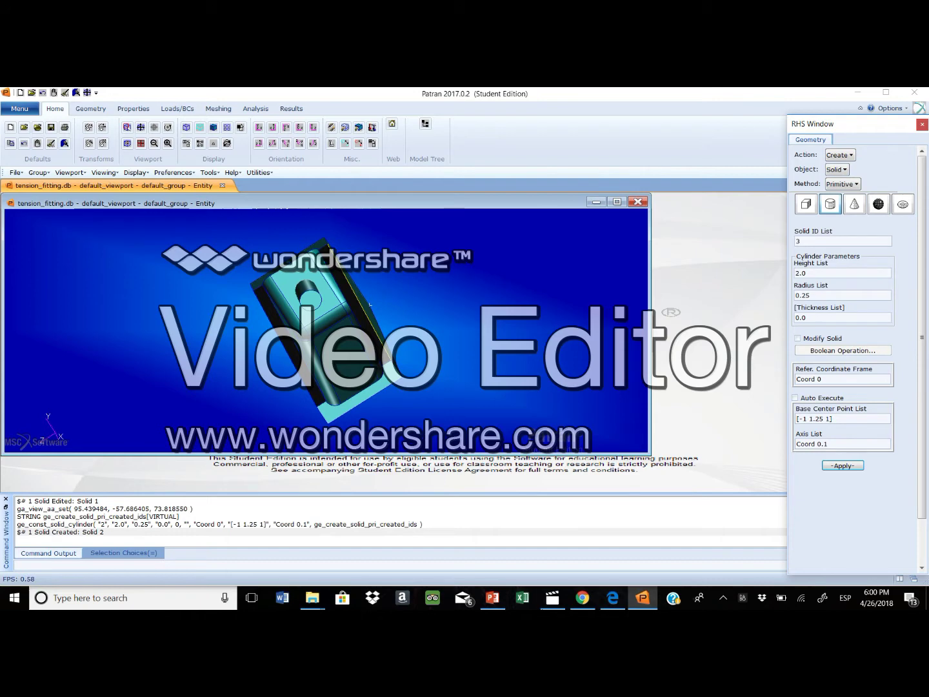
Step: Check page 14 of the workshop PDF and set the Patran geometry operation to Edit, Solid, Boolean
{"action": "left_click", "coordinate": [612, 597]}
{"action": "mouse_move", "coordinate": [638, 604]}
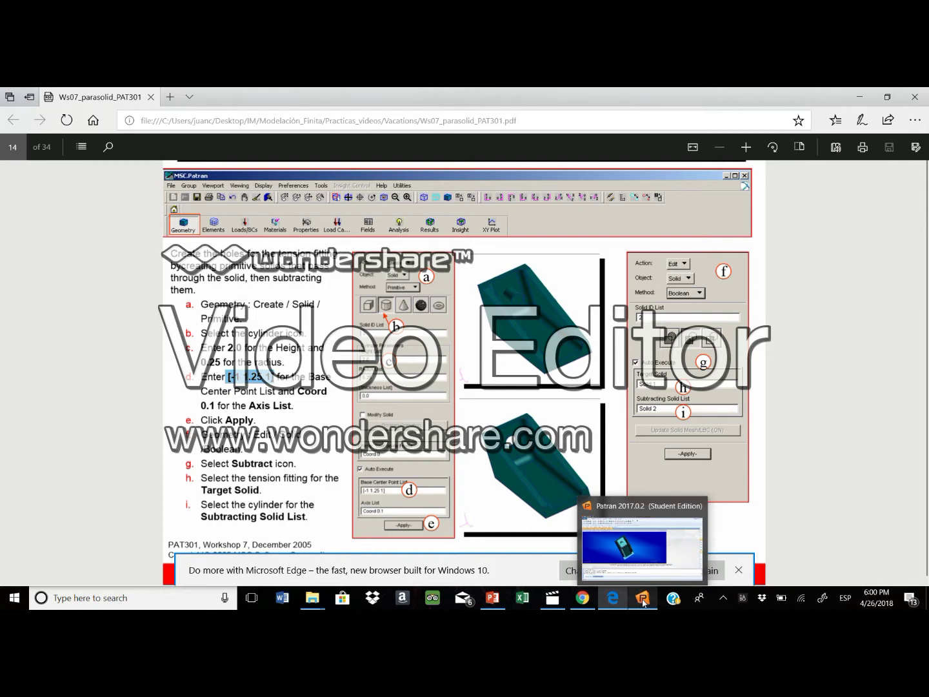
{"action": "left_click", "coordinate": [643, 602]}
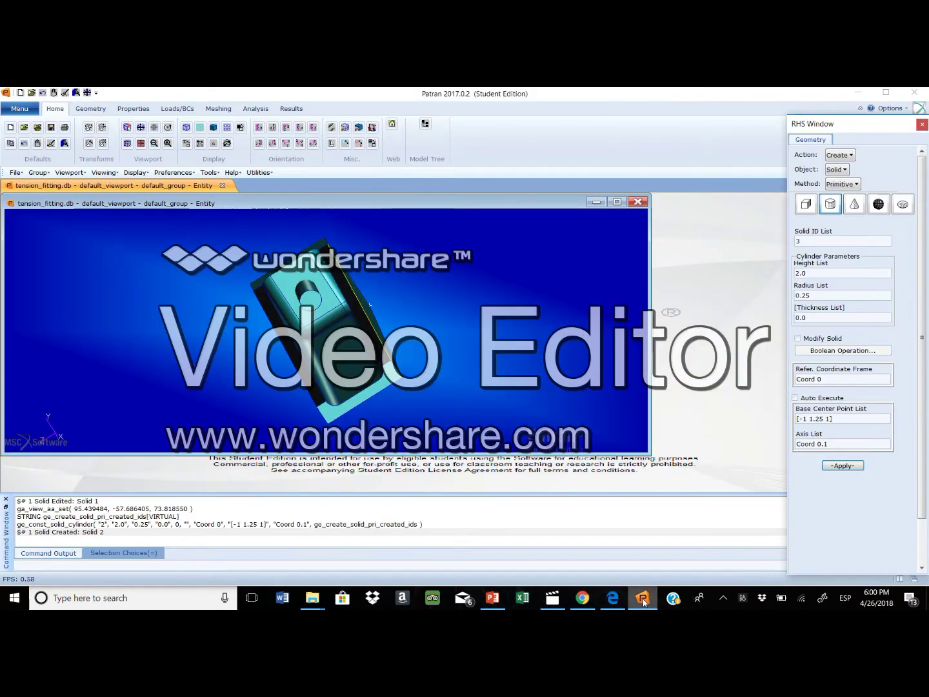
{"action": "left_click", "coordinate": [838, 155]}
{"action": "left_click", "coordinate": [850, 190]}
{"action": "left_click", "coordinate": [847, 185]}
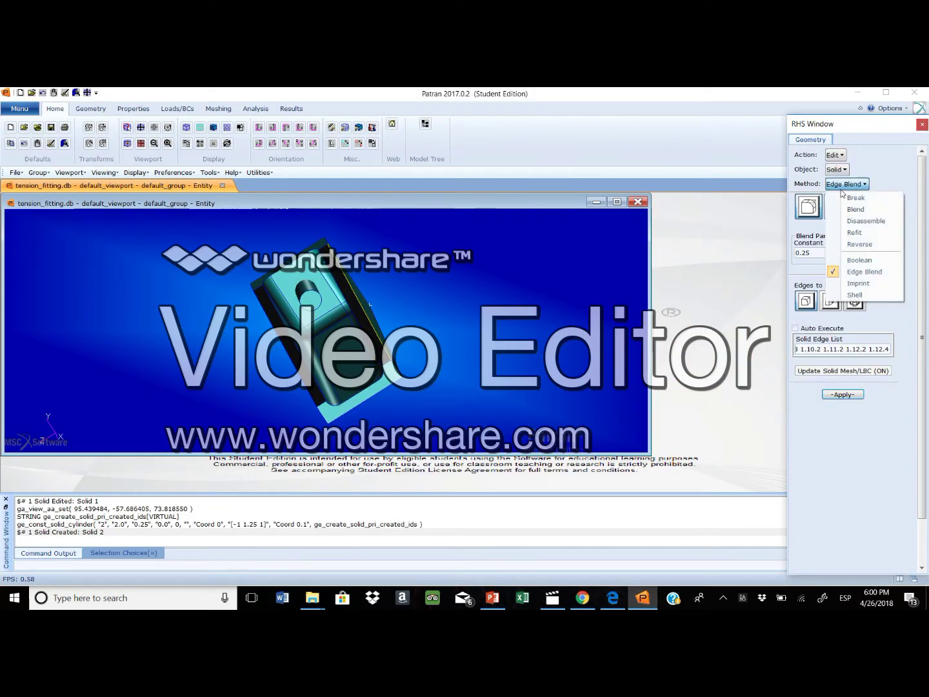
{"action": "left_click", "coordinate": [860, 260]}
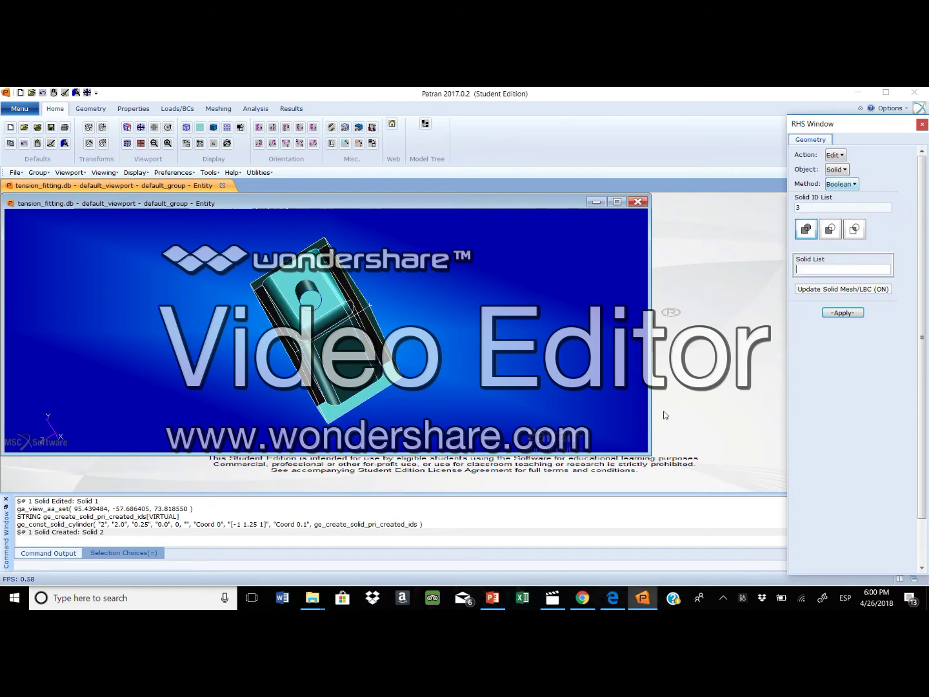
Step: Choose the Subtract Boolean operation in Patran and turn off Auto Execute, following page 14 of the workshop PDF
{"action": "left_click", "coordinate": [643, 601]}
{"action": "mouse_move", "coordinate": [644, 601]}
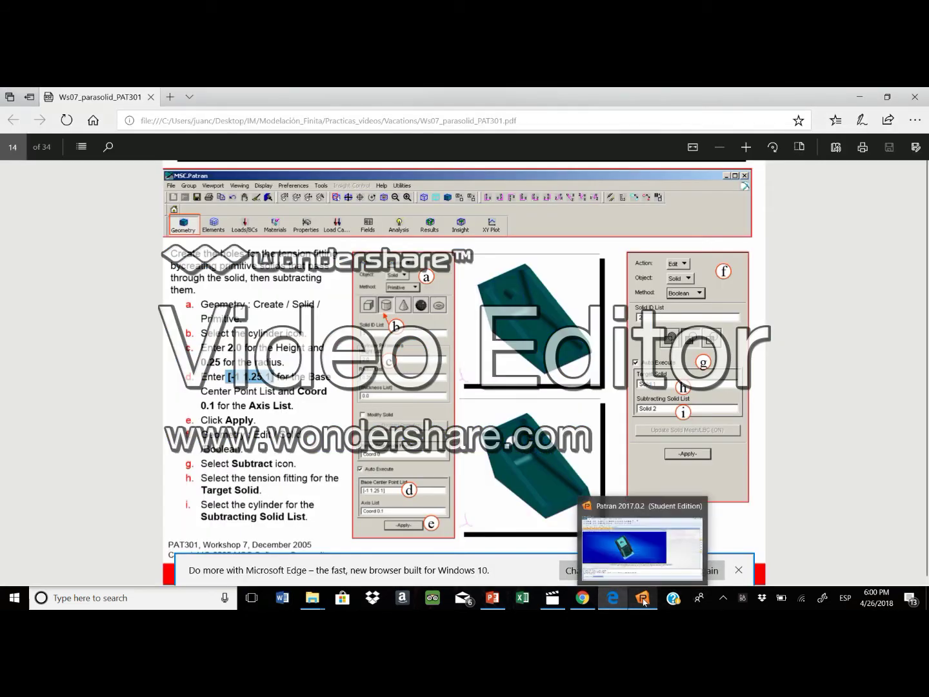
{"action": "left_click", "coordinate": [643, 601]}
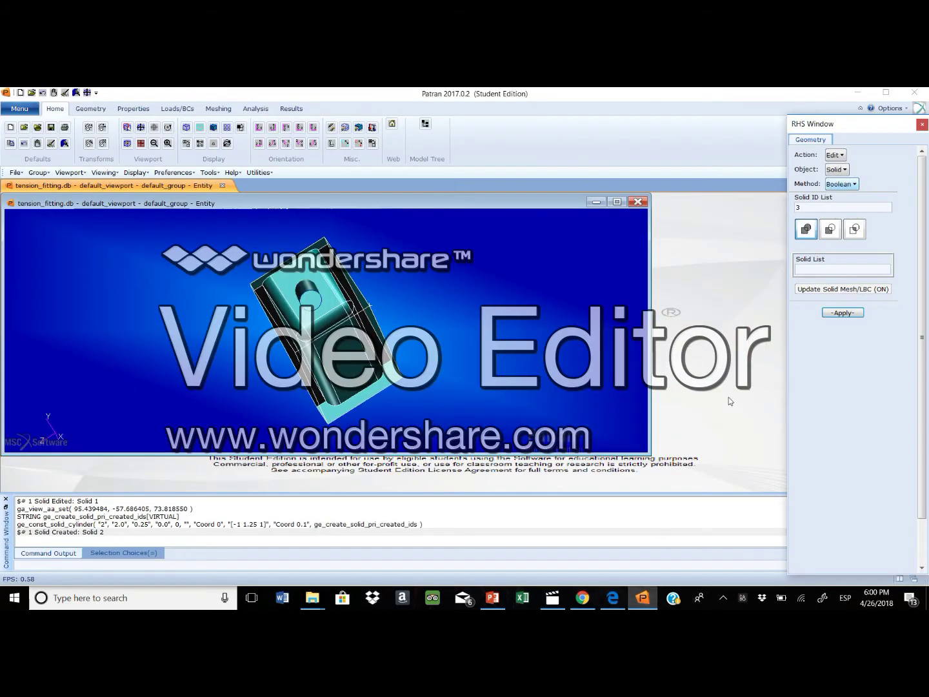
{"action": "left_click", "coordinate": [830, 228]}
{"action": "left_click", "coordinate": [796, 257]}
Step: Check the solid selections in the workshop PDF and subtract the cylinder, Solid 2, from the tension fitting, Solid 1, in Patran
{"action": "left_click", "coordinate": [613, 598]}
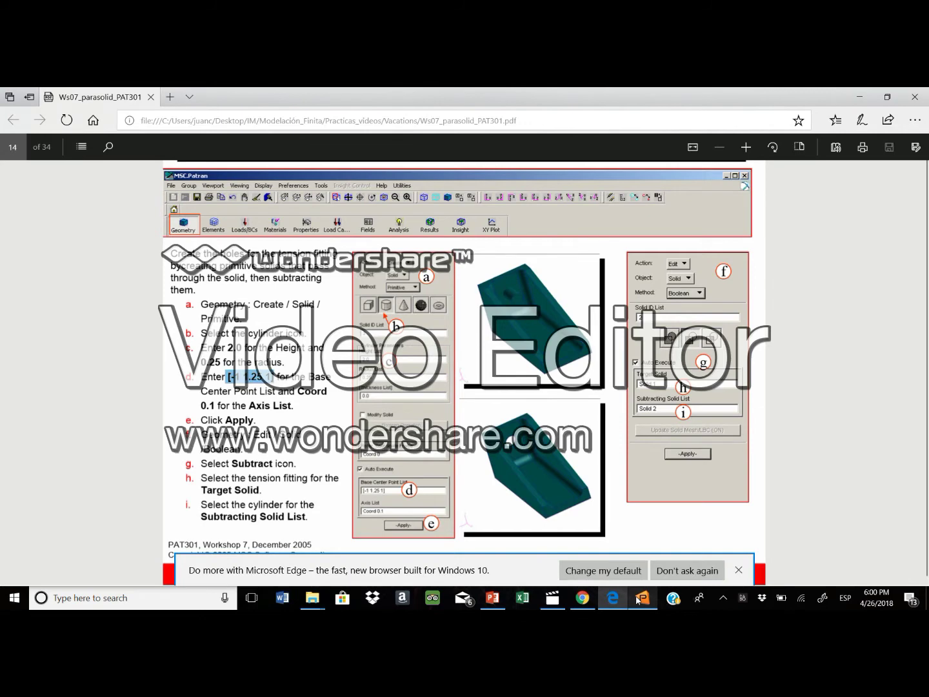
{"action": "mouse_move", "coordinate": [638, 600]}
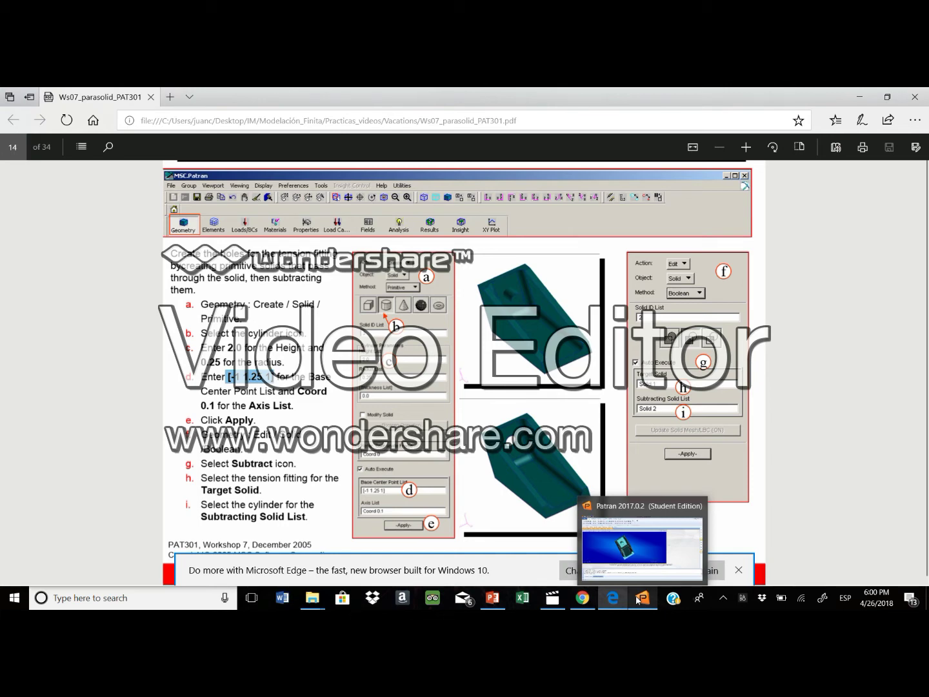
{"action": "left_click", "coordinate": [637, 600]}
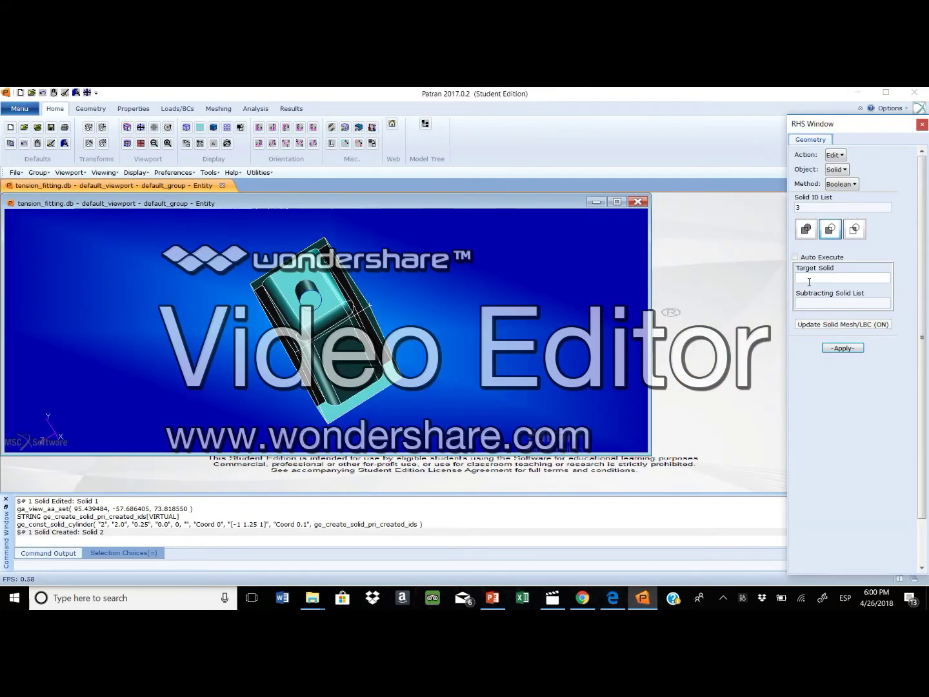
{"action": "left_click", "coordinate": [612, 598]}
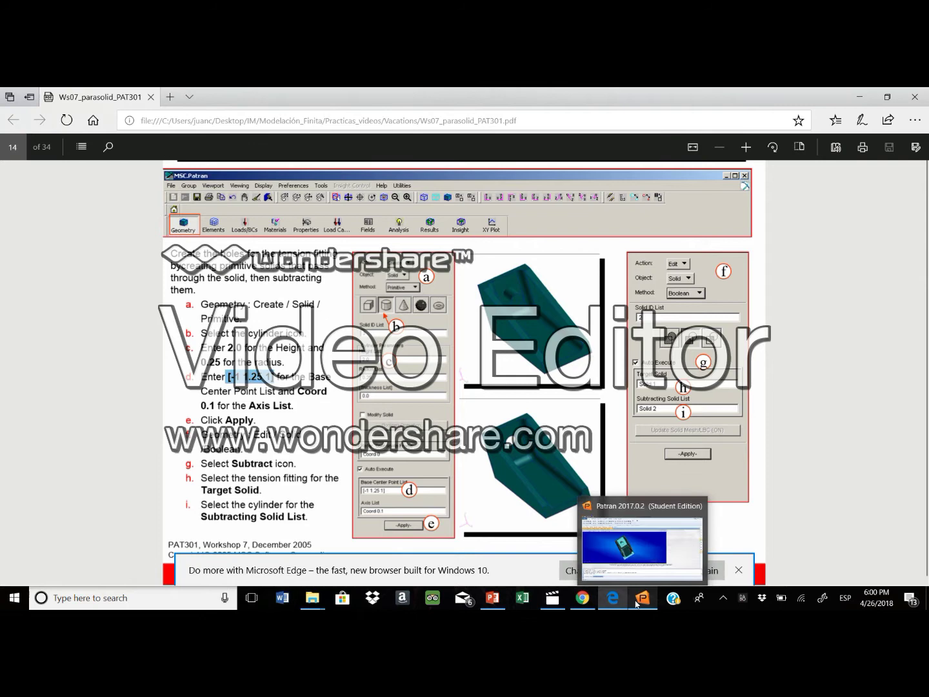
{"action": "left_click", "coordinate": [637, 600]}
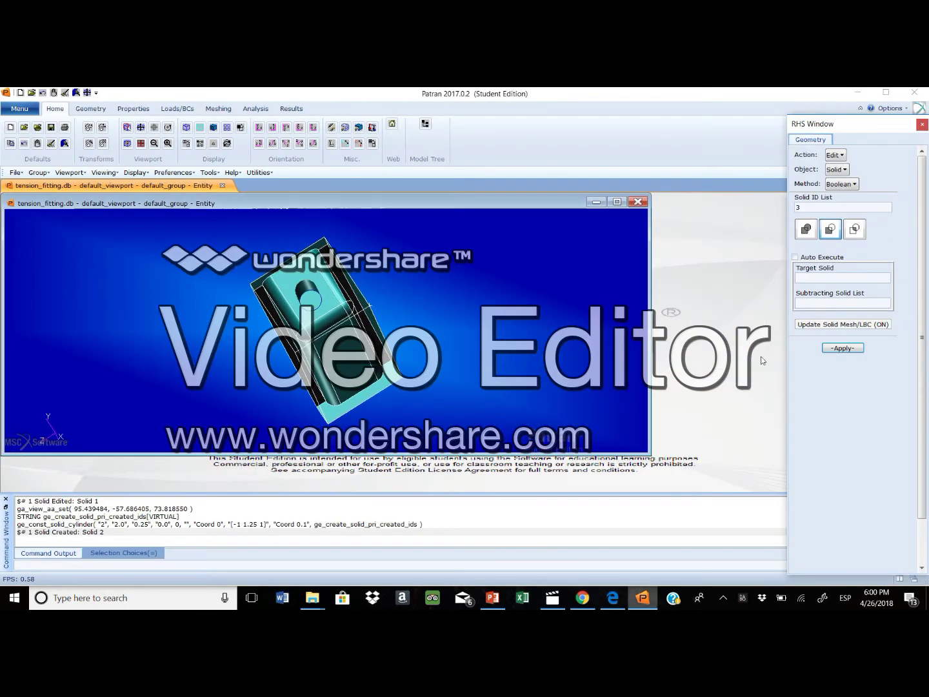
{"action": "left_click", "coordinate": [347, 380]}
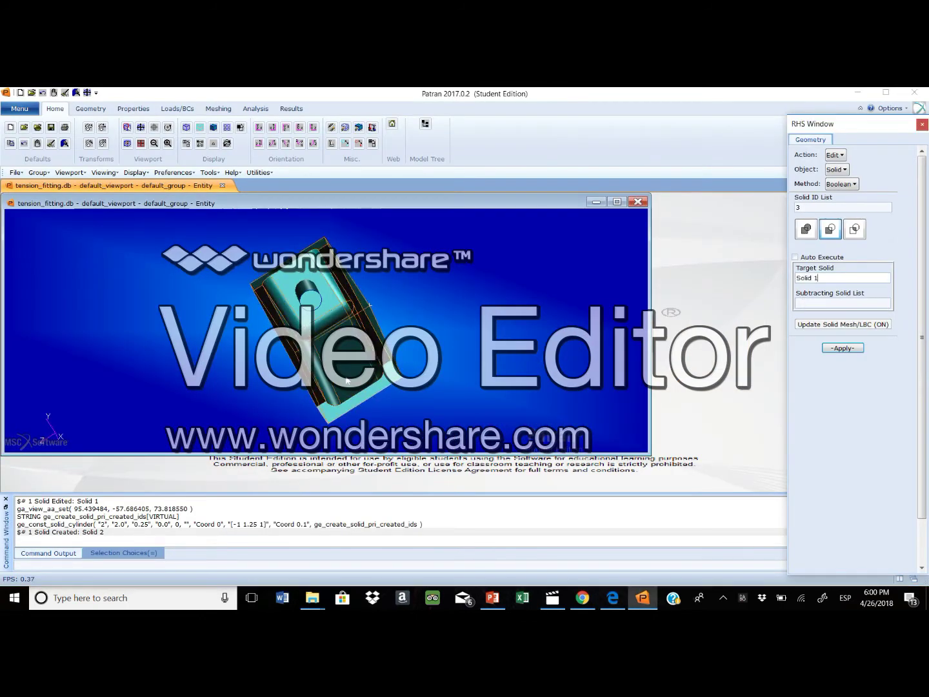
{"action": "left_click", "coordinate": [311, 298]}
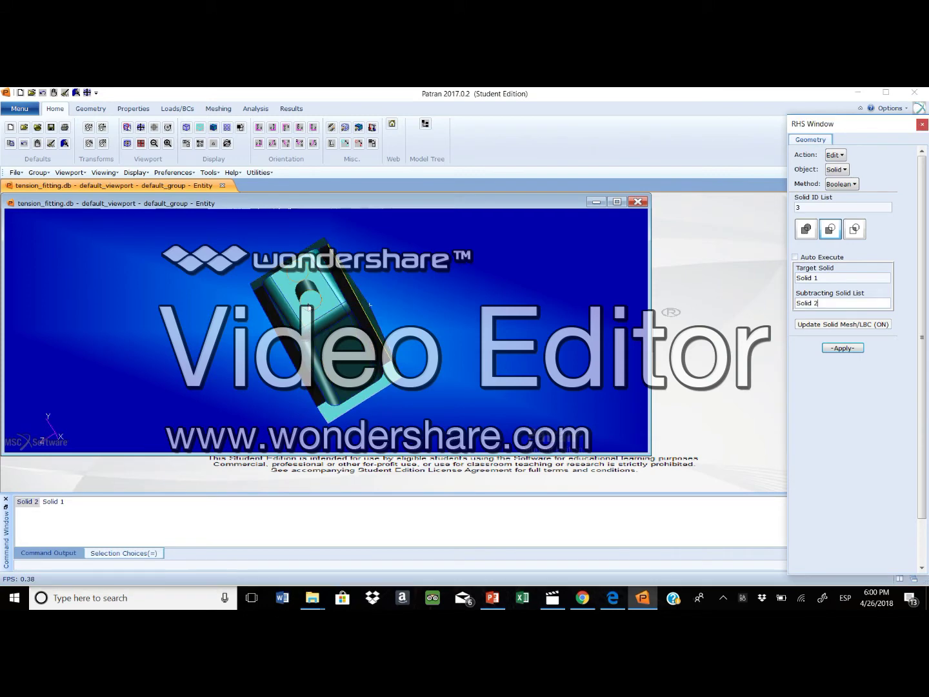
{"action": "left_click", "coordinate": [842, 348]}
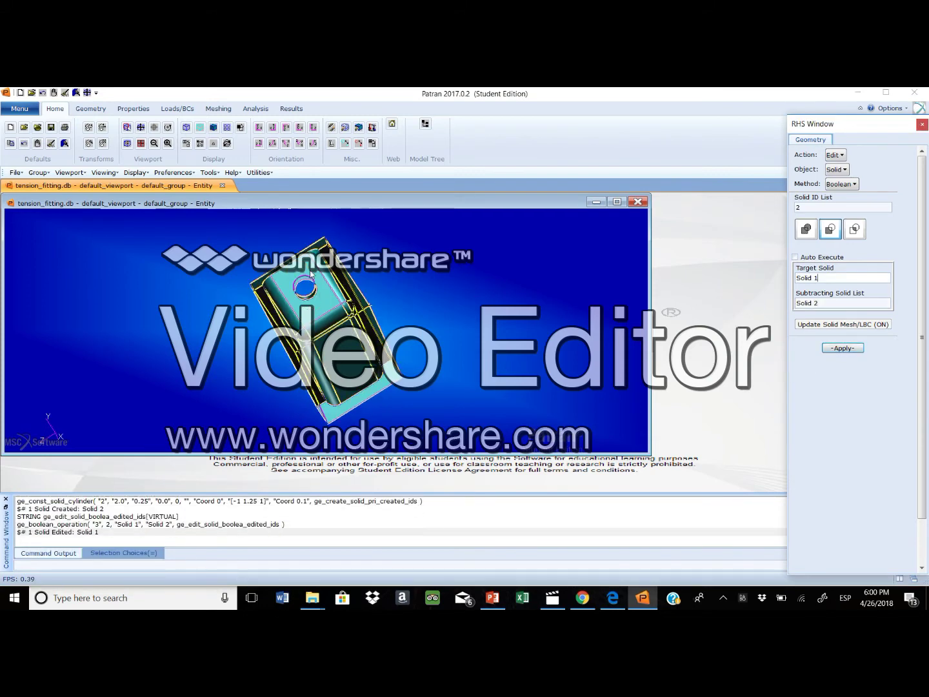
{"action": "mouse_move", "coordinate": [433, 289]}
{"action": "middle_mouse_down"}
{"action": "mouse_move", "coordinate": [443, 286]}
{"action": "mouse_move", "coordinate": [422, 296]}
{"action": "mouse_move", "coordinate": [445, 297]}
{"action": "middle_mouse_up"}
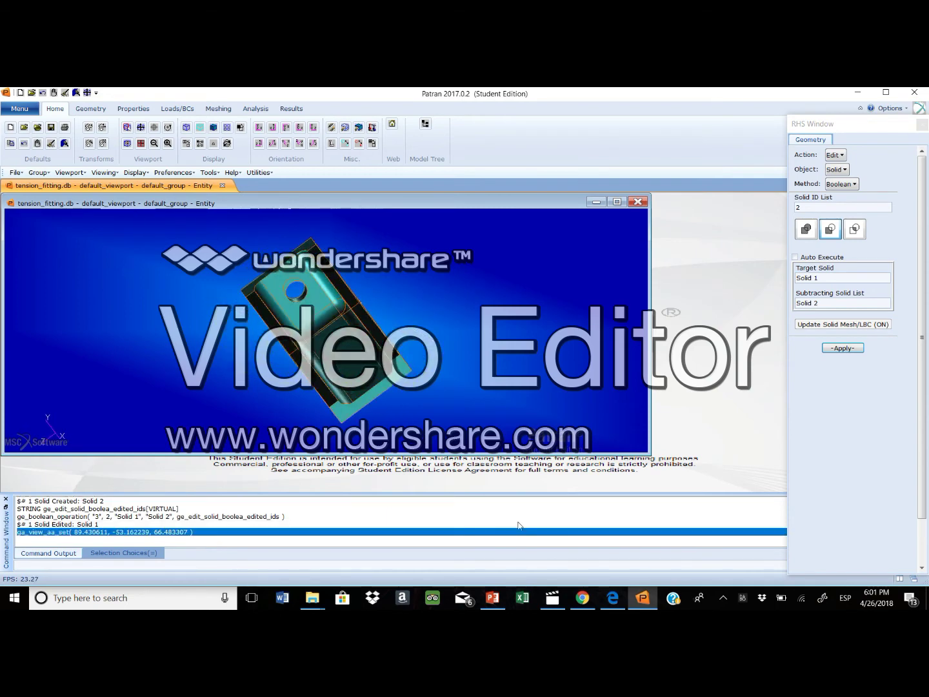
Step: Advance the workshop PDF to page 15 and display the tension fitting as a wireframe in Patran
{"action": "left_click", "coordinate": [612, 597]}
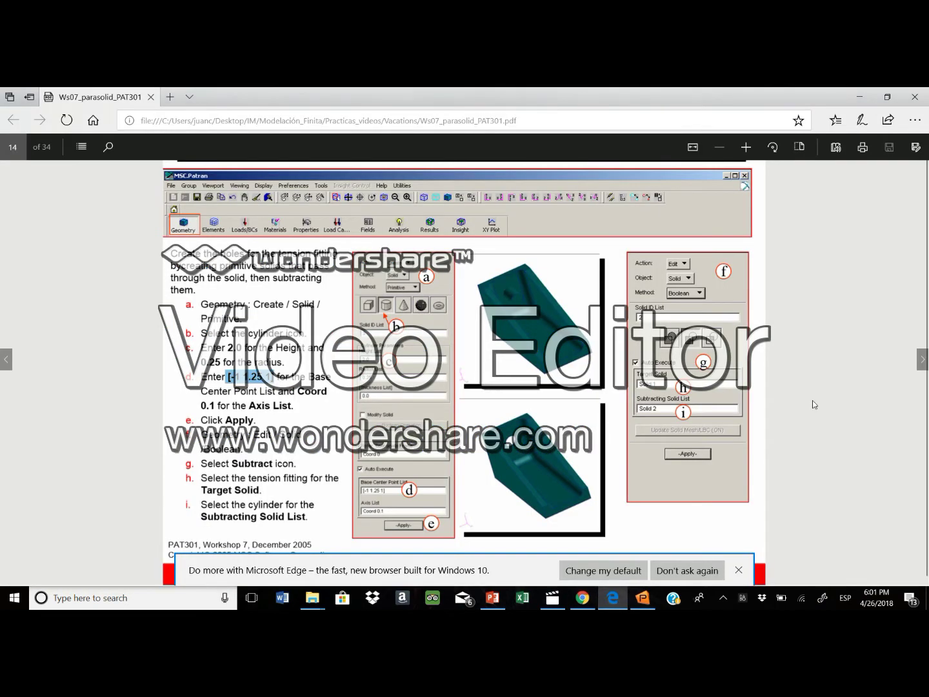
{"action": "left_click", "coordinate": [922, 360]}
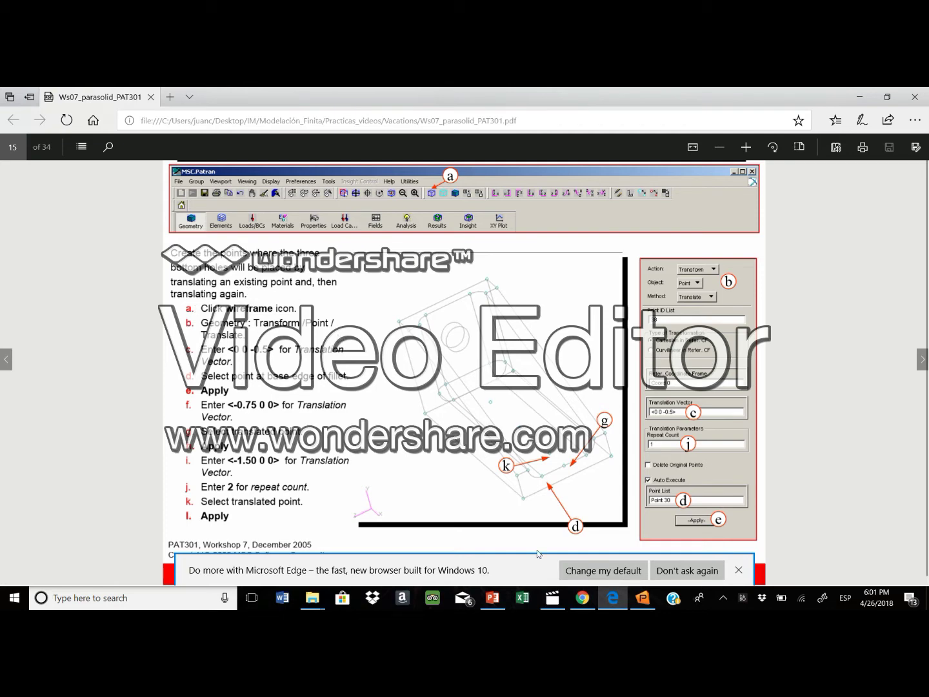
{"action": "mouse_move", "coordinate": [646, 599]}
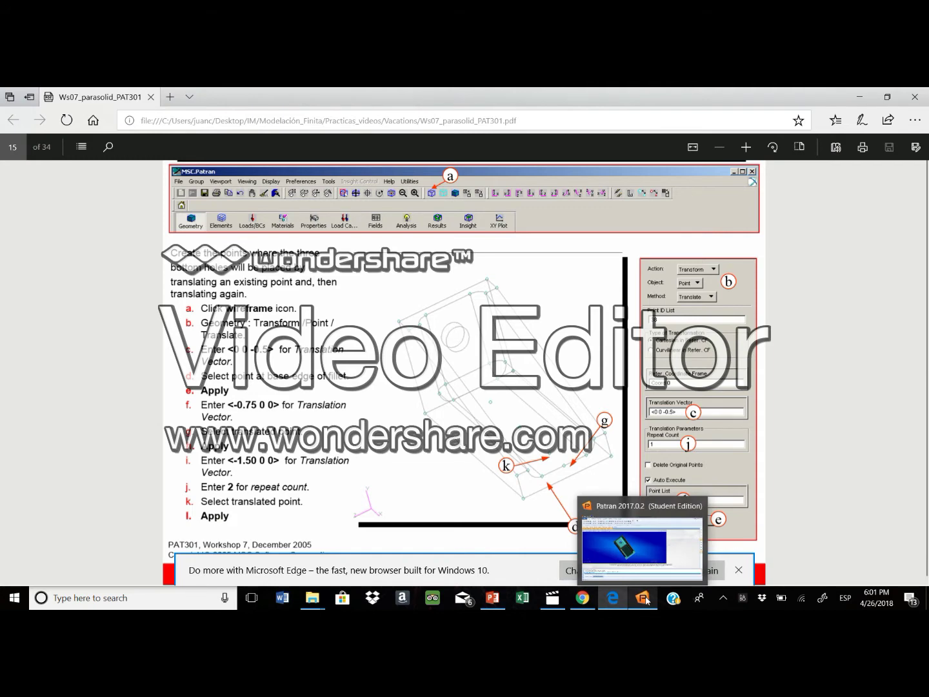
{"action": "left_click", "coordinate": [646, 599]}
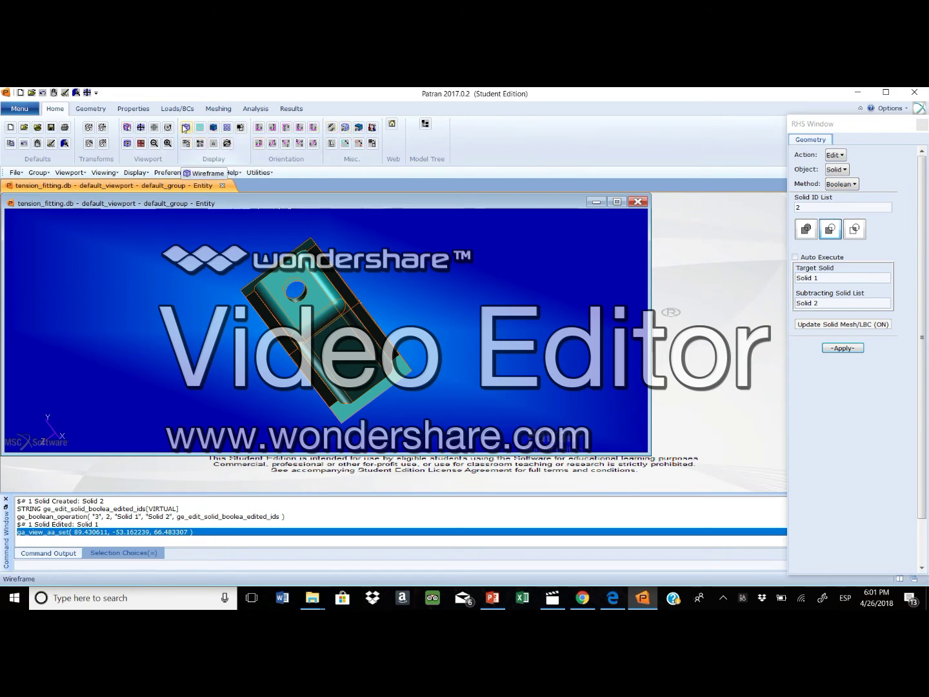
{"action": "left_click", "coordinate": [186, 127]}
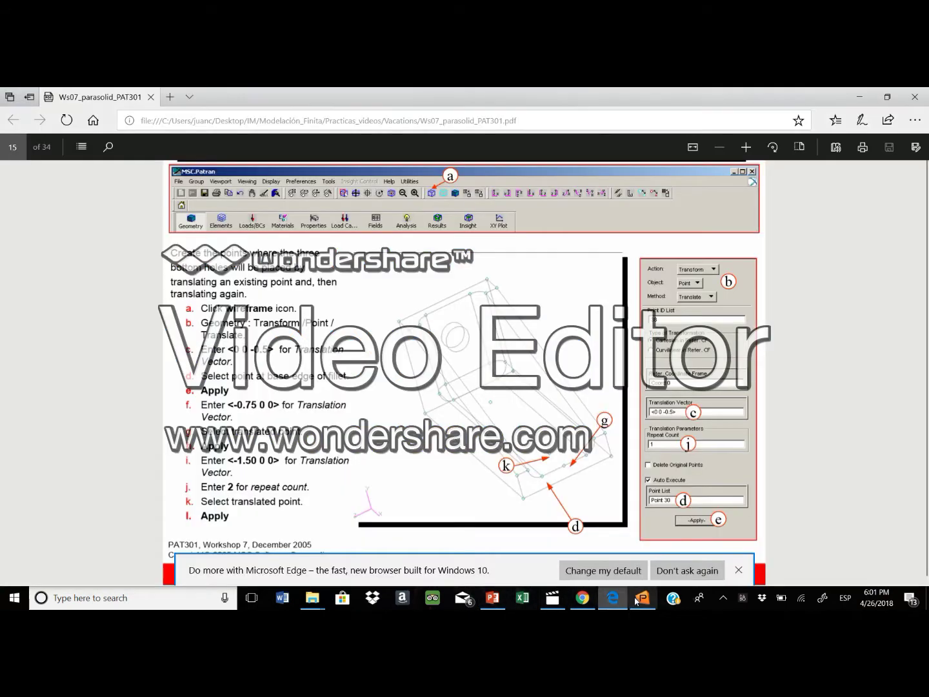
Step: Set the Patran geometry operation to Transform, Point, Translate, checking it against page 15 of the workshop PDF
{"action": "left_click", "coordinate": [616, 599]}
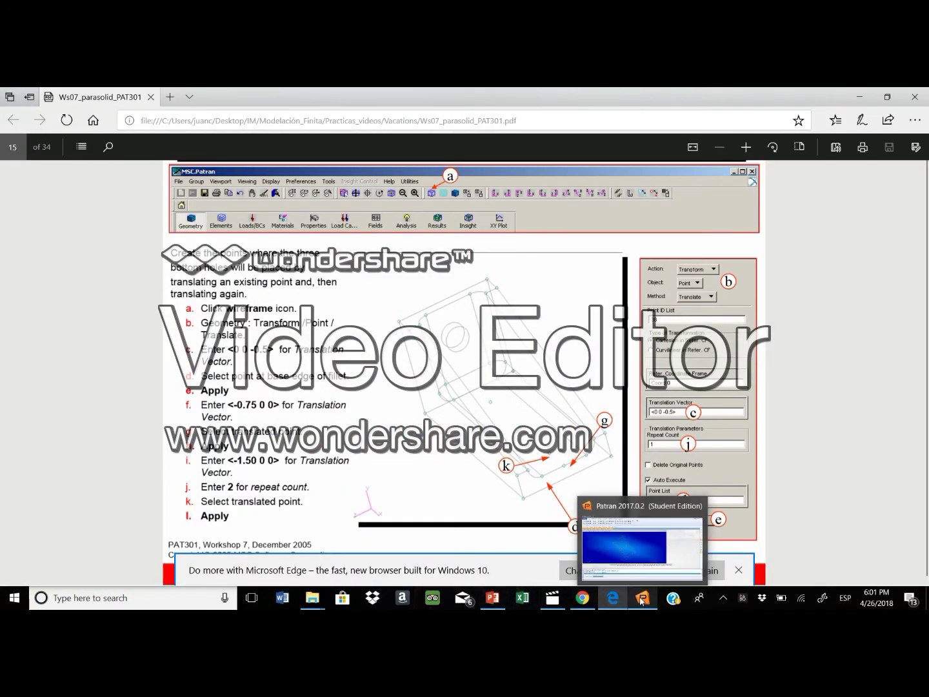
{"action": "left_click", "coordinate": [642, 599]}
{"action": "left_click", "coordinate": [834, 155]}
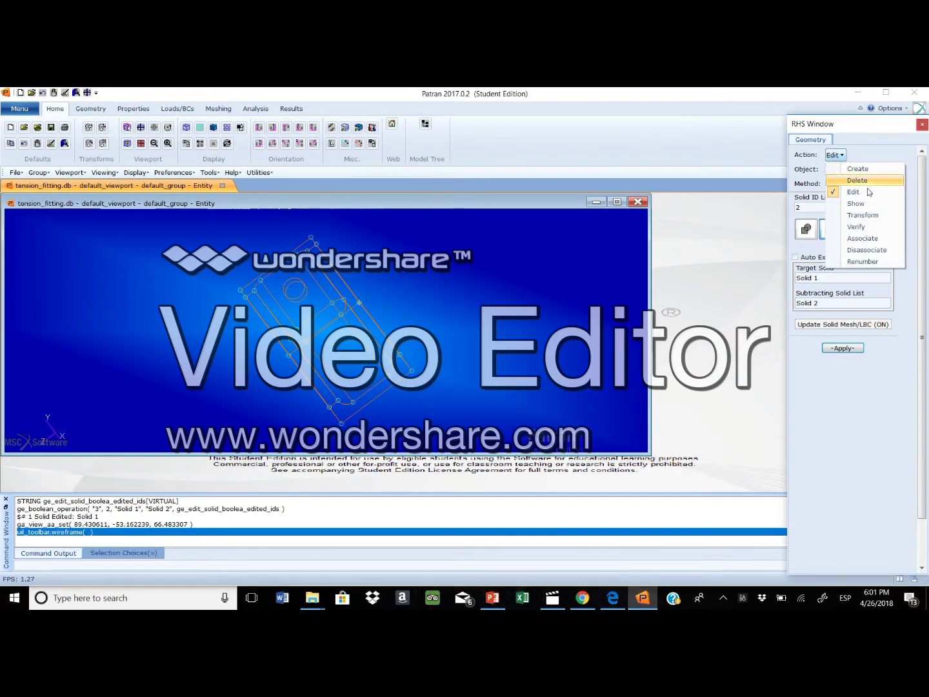
{"action": "left_click", "coordinate": [853, 215]}
{"action": "left_click", "coordinate": [606, 600]}
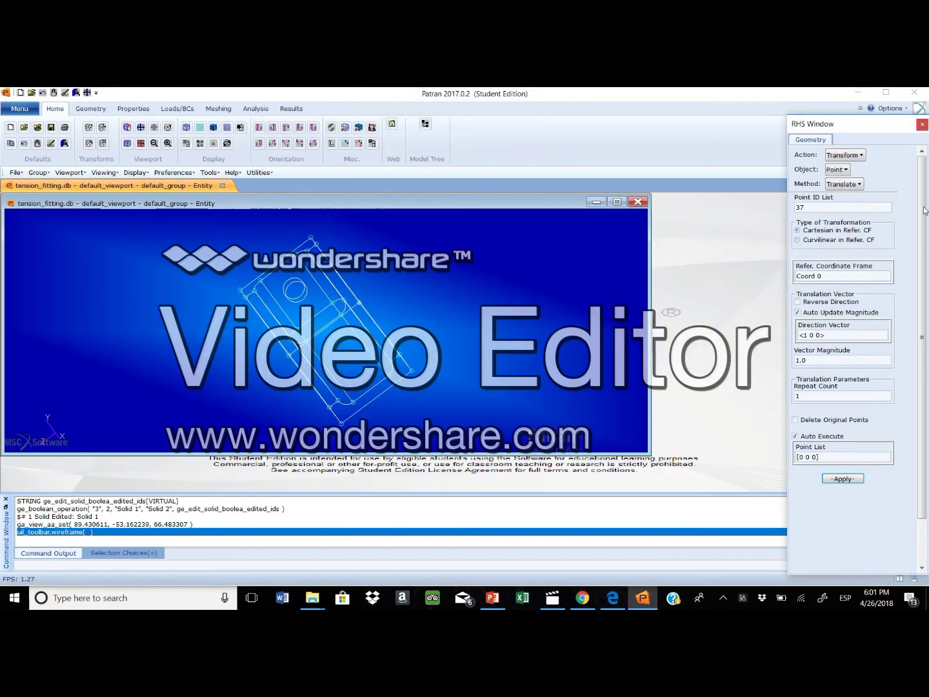
{"action": "left_click", "coordinate": [642, 599]}
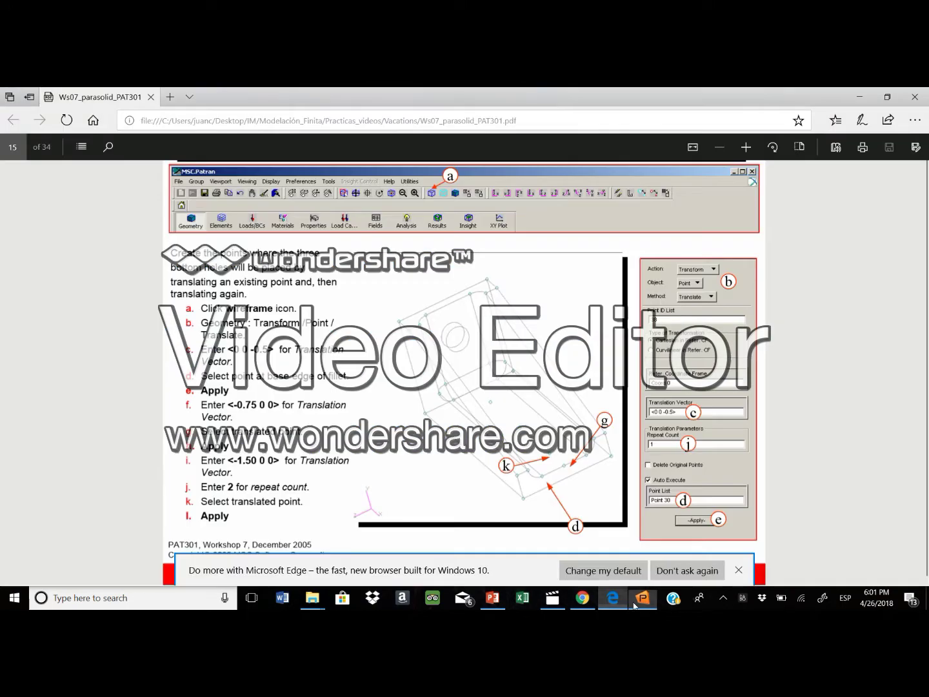
Step: Copy the vector <0 0 -0.5> from the workshop PDF and enter it as the translation's direction vector in Patran
{"action": "left_click", "coordinate": [612, 598]}
{"action": "mouse_move", "coordinate": [635, 605]}
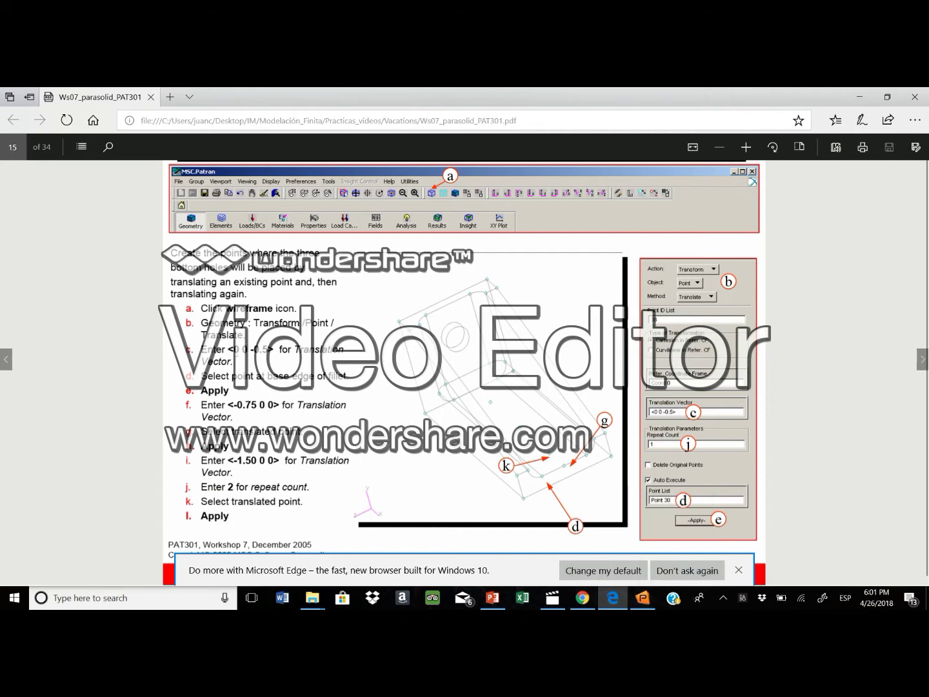
{"action": "left_click_drag", "start_coordinate": [226, 349], "coordinate": [277, 355]}
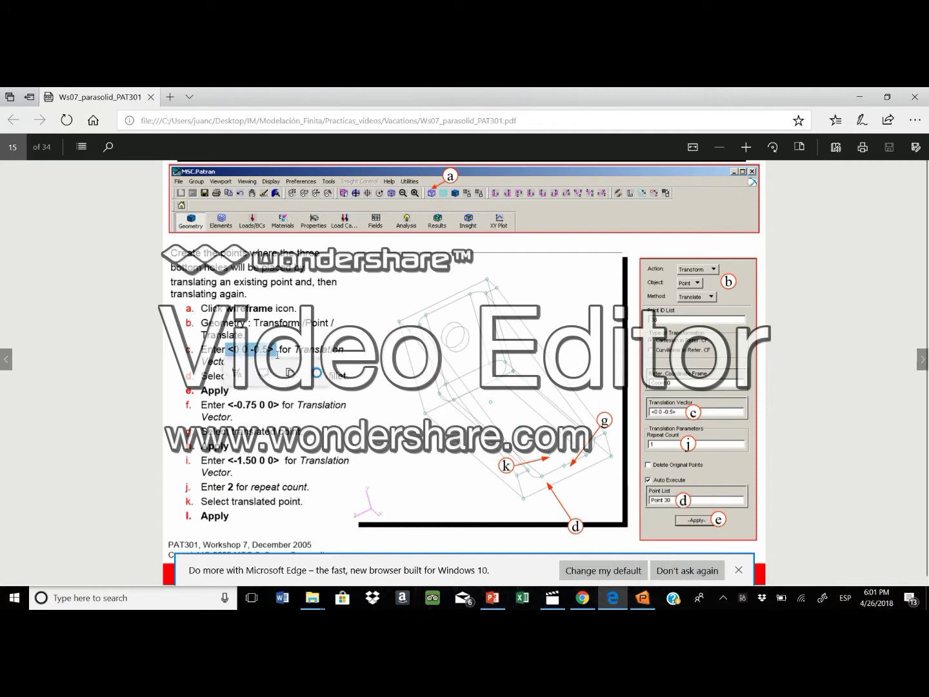
{"action": "left_click", "coordinate": [645, 605]}
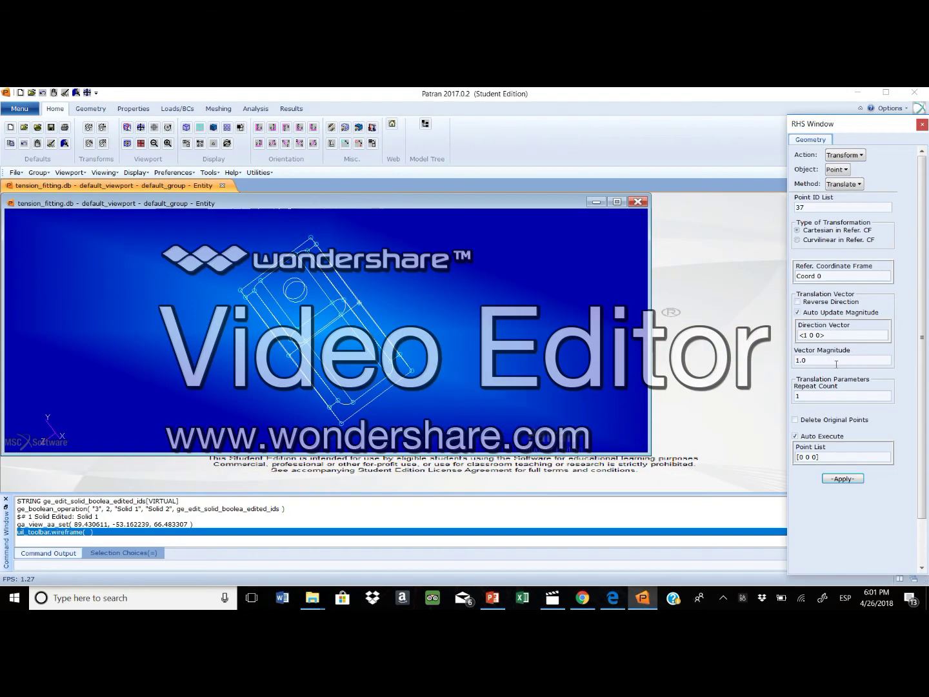
{"action": "left_click", "coordinate": [800, 335]}
{"action": "type", "text": "<0 0 -0.5>"}
Step: Turn off Auto Execute and translate Point 30 at the fillet's base edge by <0 0 -0.5>, checking the selection against the workshop PDF
{"action": "left_click", "coordinate": [797, 437]}
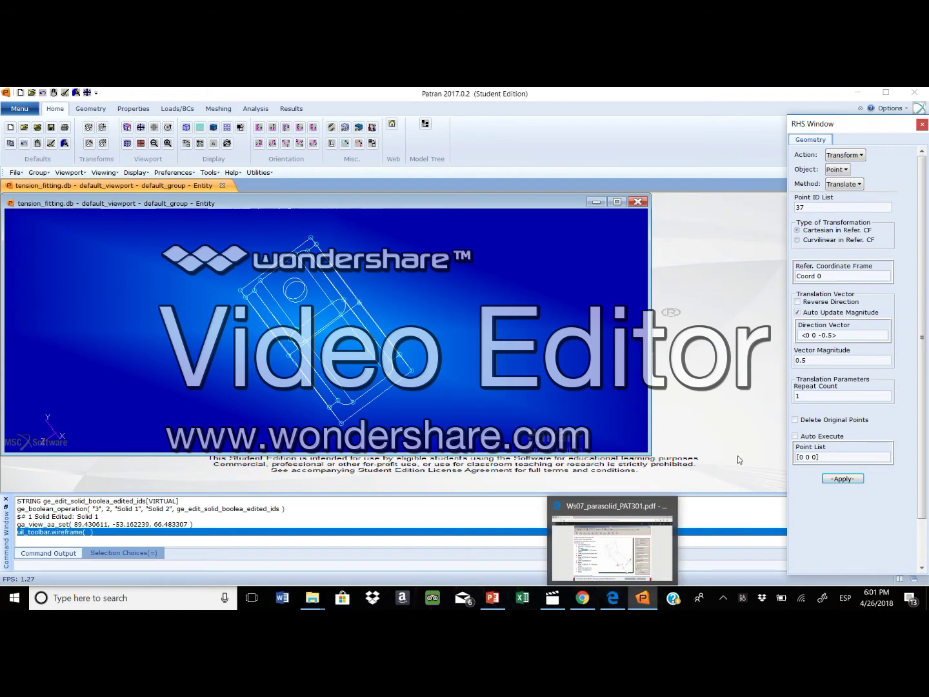
{"action": "left_click", "coordinate": [612, 598]}
{"action": "mouse_move", "coordinate": [641, 605]}
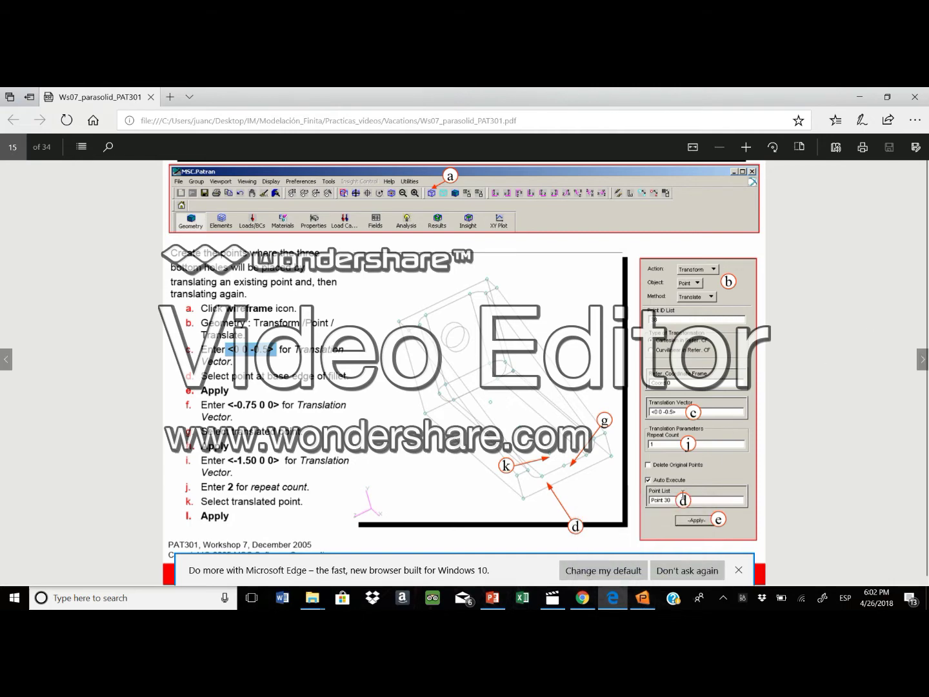
{"action": "left_click", "coordinate": [636, 603]}
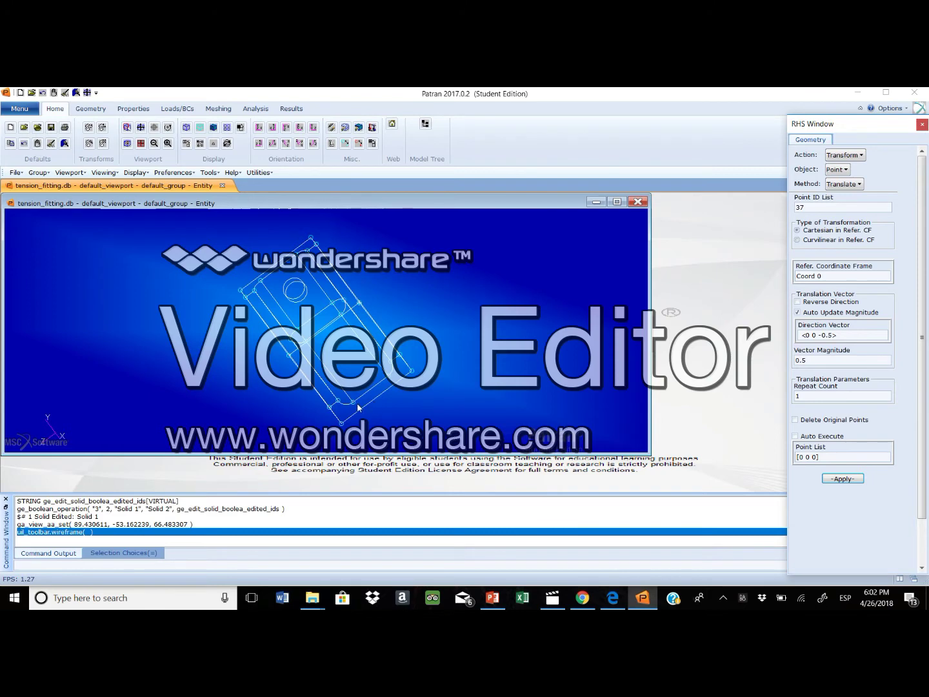
{"action": "left_click", "coordinate": [833, 476]}
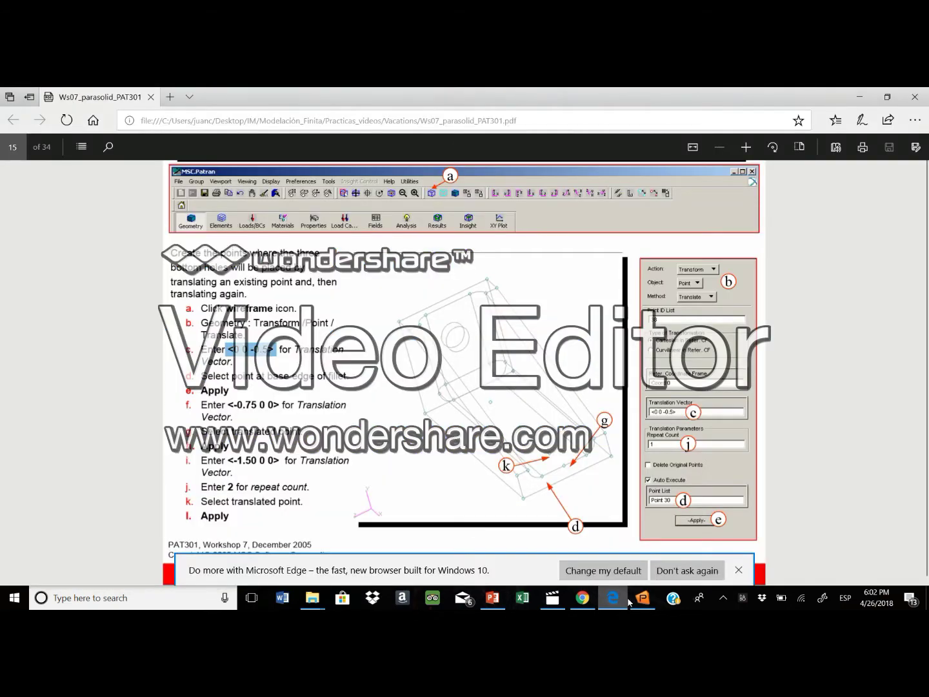
{"action": "left_click", "coordinate": [613, 597]}
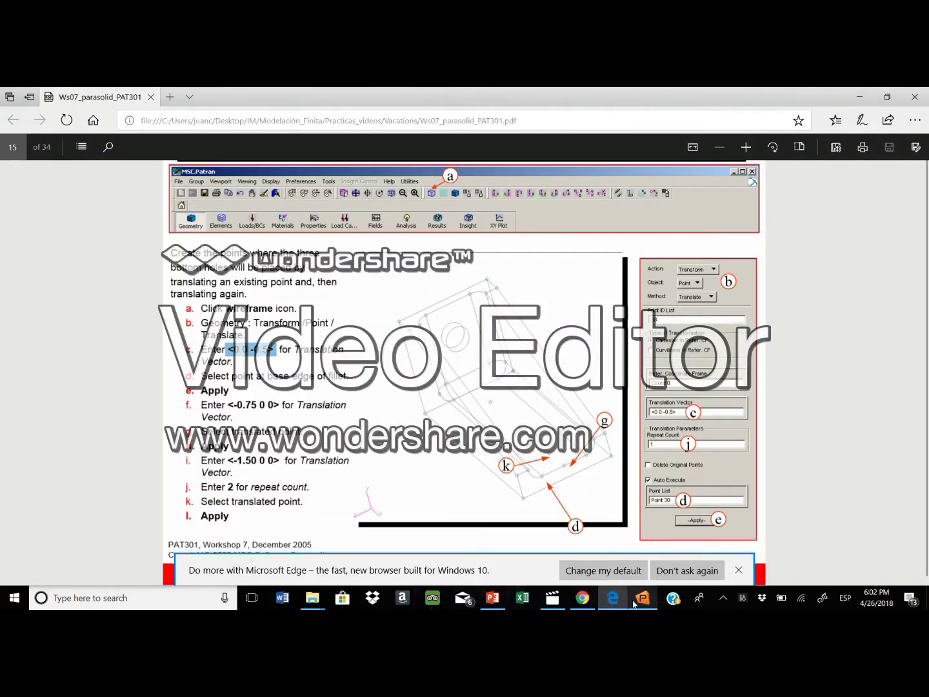
{"action": "mouse_move", "coordinate": [634, 603]}
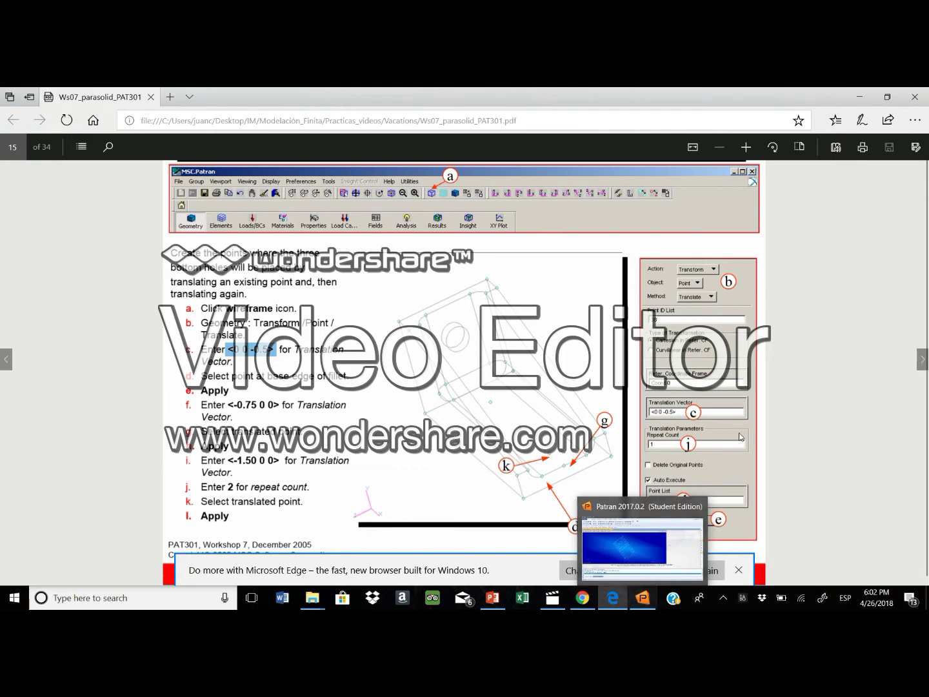
{"action": "left_click", "coordinate": [643, 601]}
{"action": "left_click", "coordinate": [847, 482]}
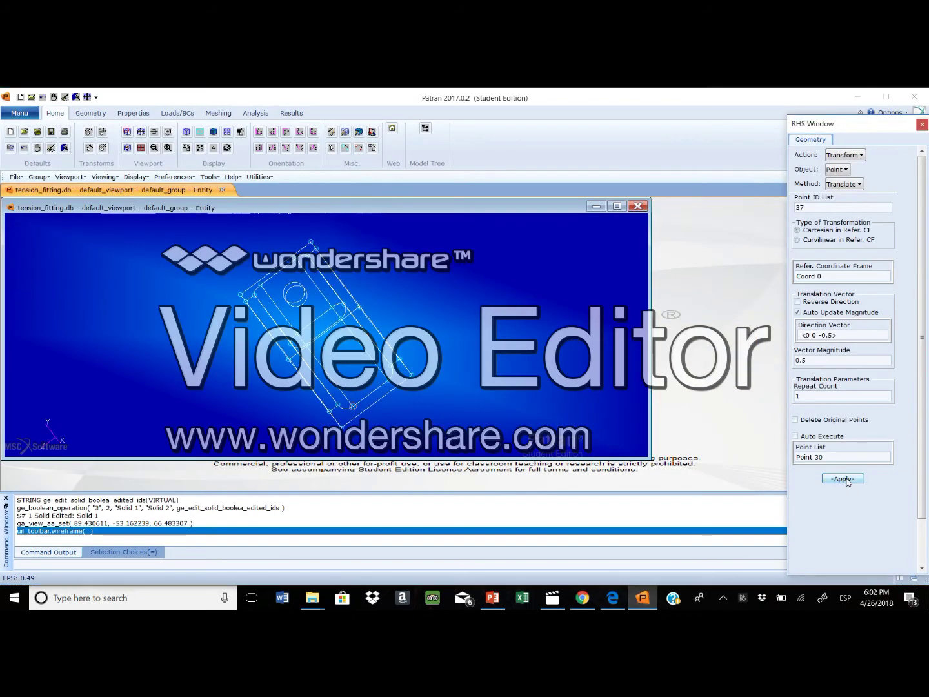
Step: Copy the vector <-0.75 0 0> from the workshop PDF and enter it as the translation's direction vector in Patran
{"action": "left_click", "coordinate": [610, 598]}
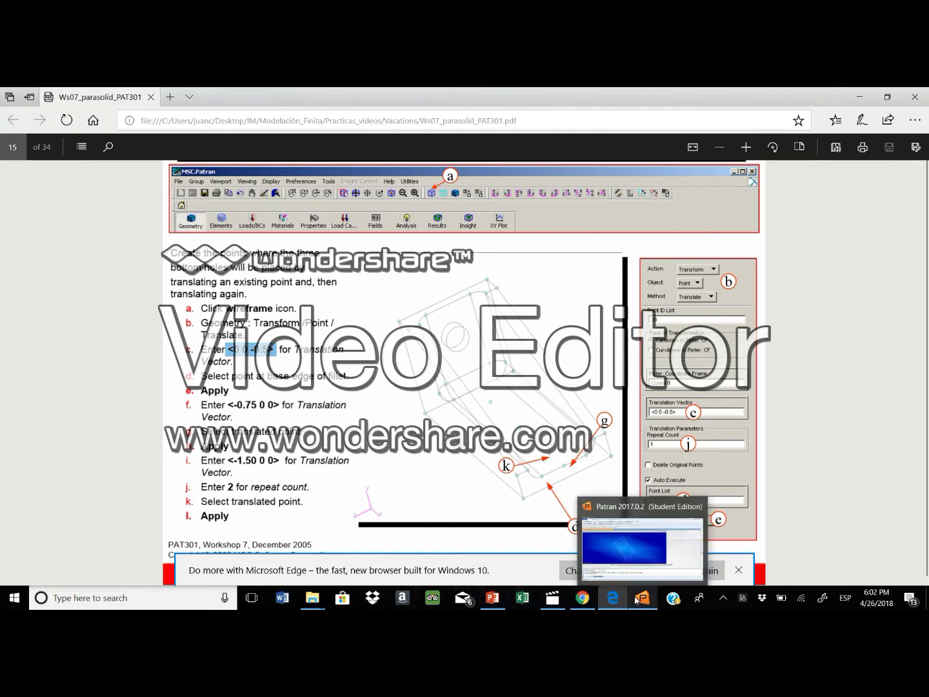
{"action": "left_click_drag", "start_coordinate": [228, 405], "coordinate": [281, 405]}
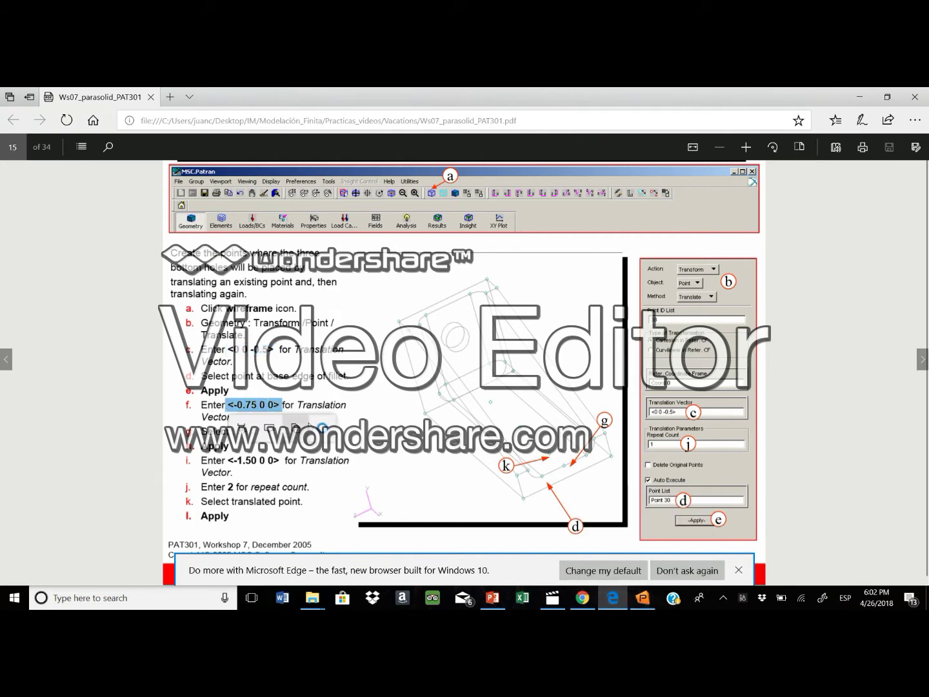
{"action": "left_click", "coordinate": [297, 429]}
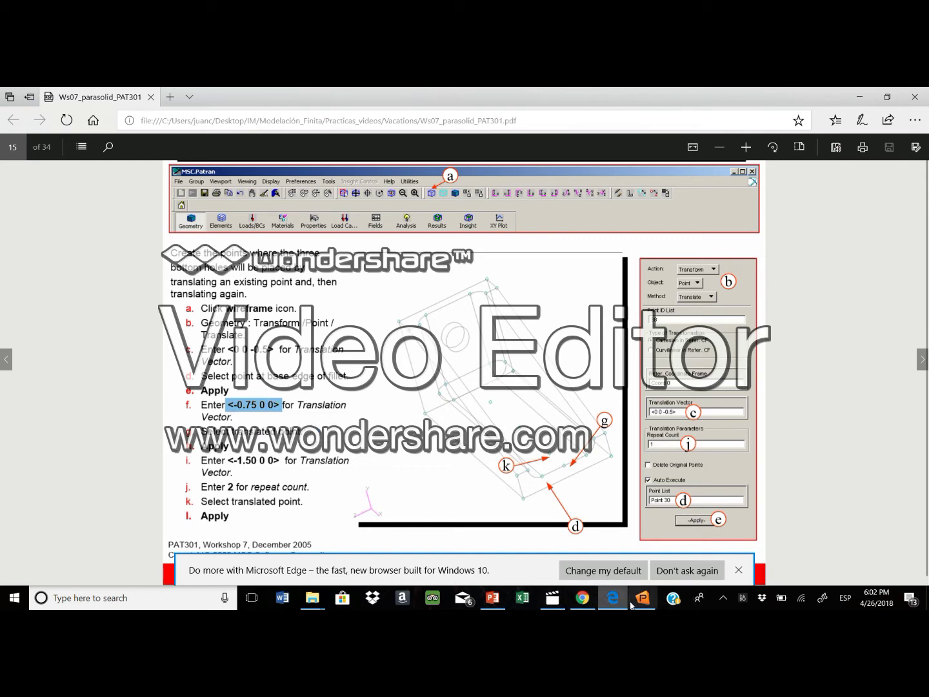
{"action": "mouse_move", "coordinate": [638, 603]}
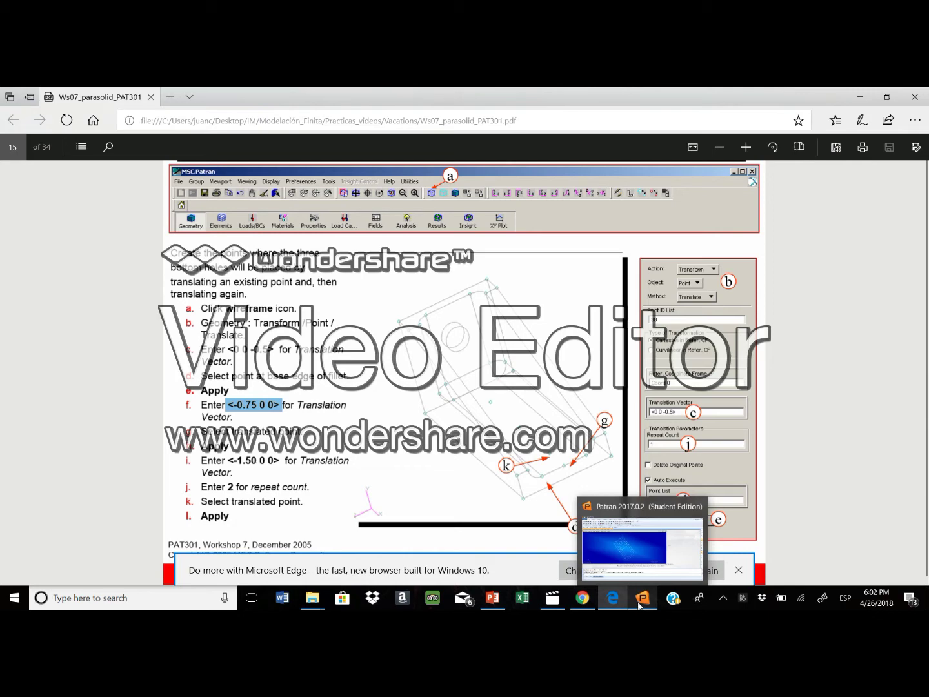
{"action": "left_click", "coordinate": [639, 603]}
{"action": "left_click_drag", "start_coordinate": [894, 336], "coordinate": [793, 345]}
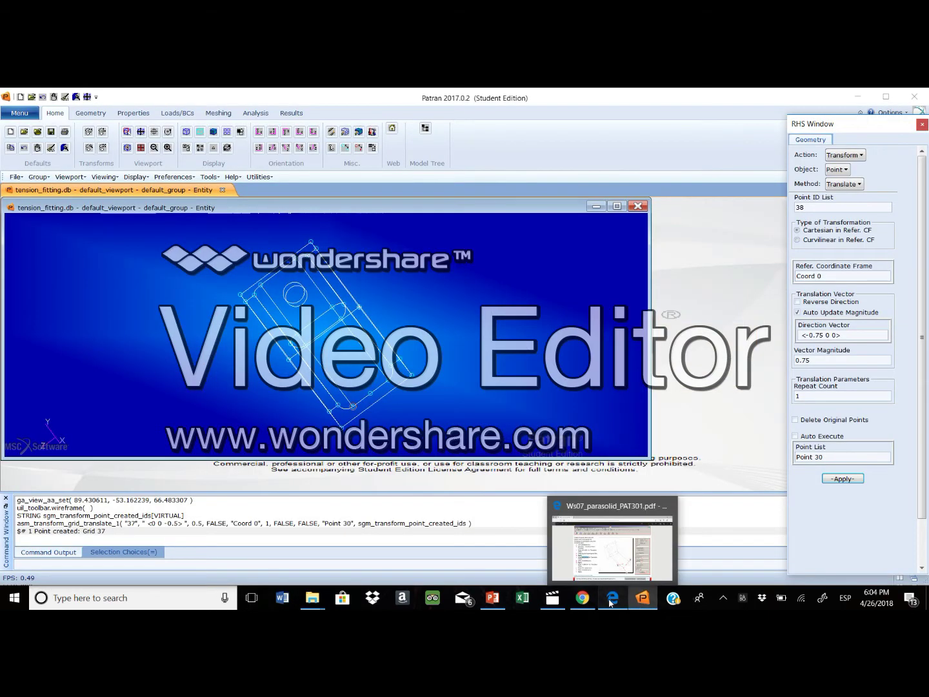
Step: Replace the point selection with the translated point, Point 37, and apply the <-0.75 0 0> translation, checking it against the workshop PDF
{"action": "left_click", "coordinate": [613, 602]}
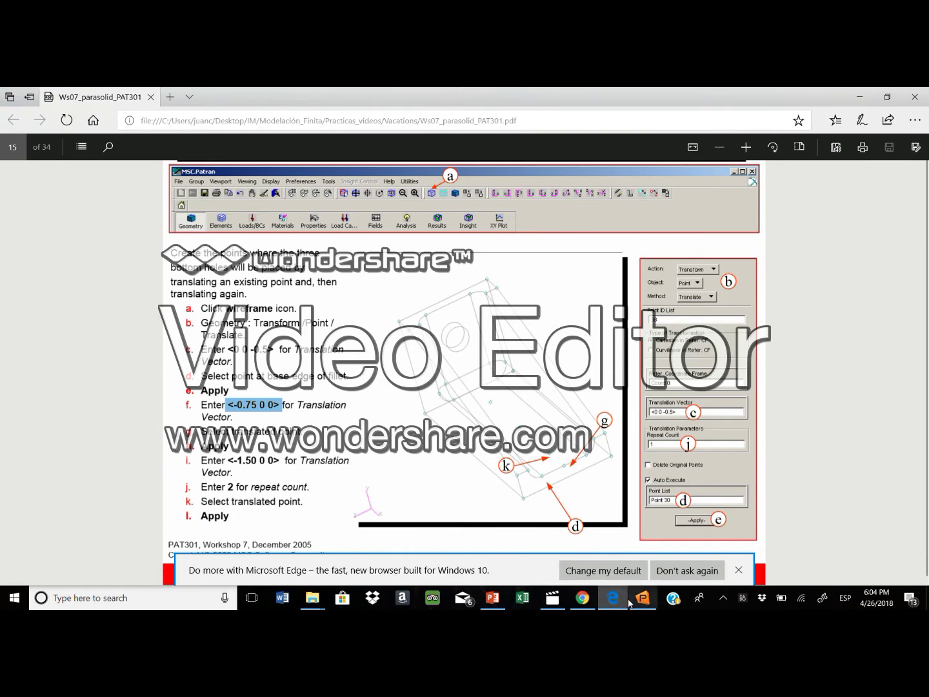
{"action": "mouse_move", "coordinate": [615, 605]}
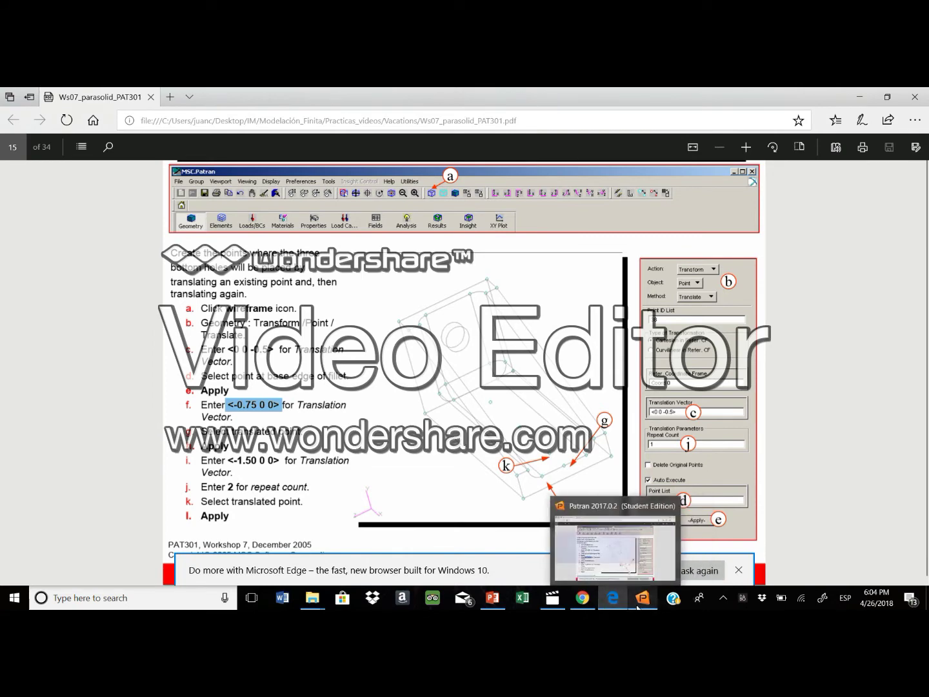
{"action": "left_click", "coordinate": [641, 603]}
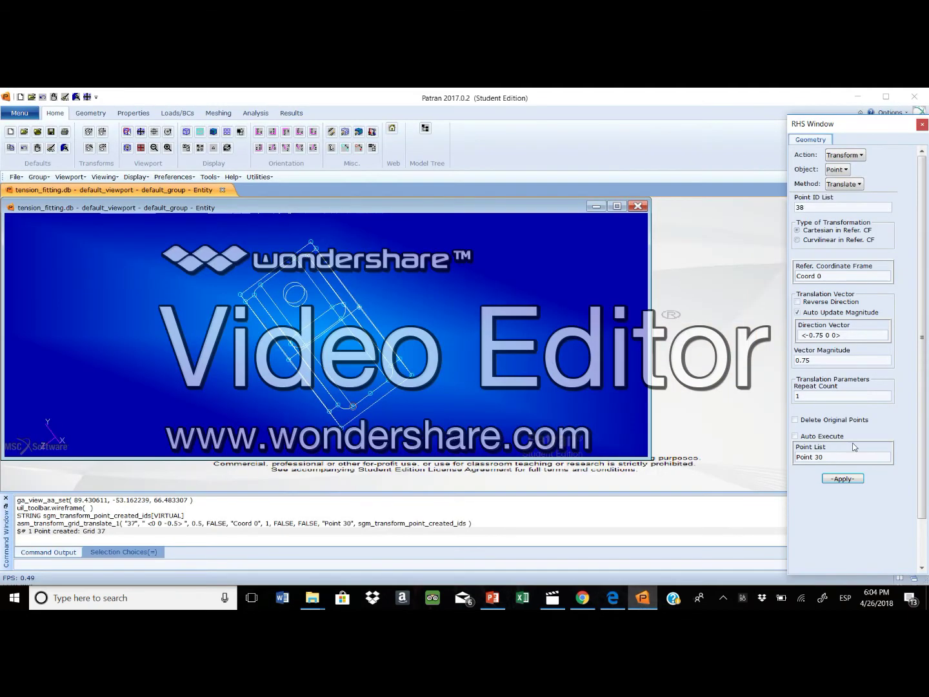
{"action": "left_click_drag", "start_coordinate": [832, 457], "coordinate": [780, 458]}
{"action": "key", "text": "BackSpace"}
{"action": "left_click", "coordinate": [373, 395]}
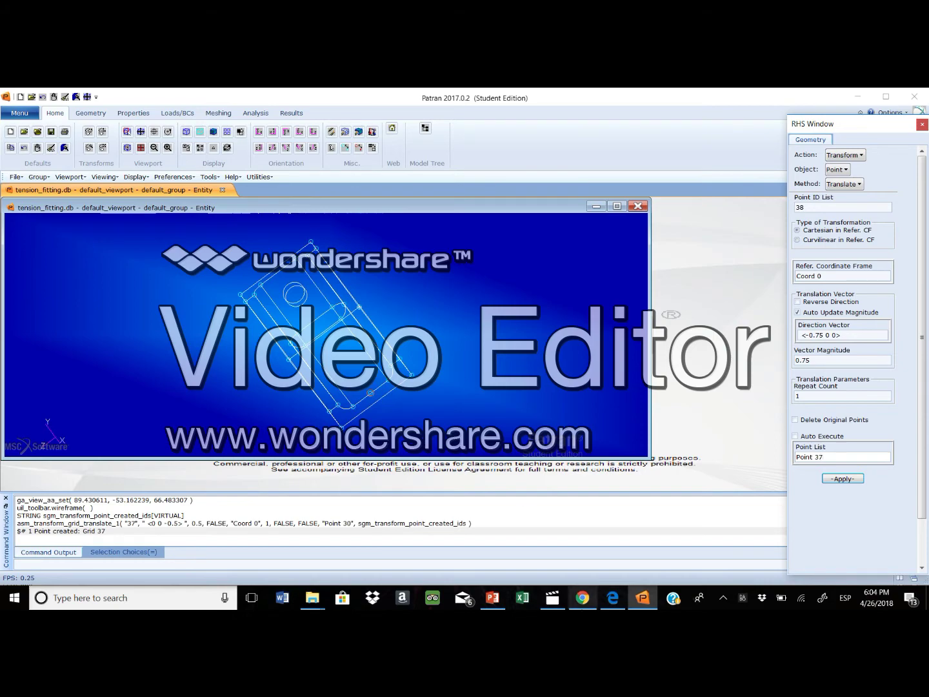
{"action": "left_click", "coordinate": [614, 602]}
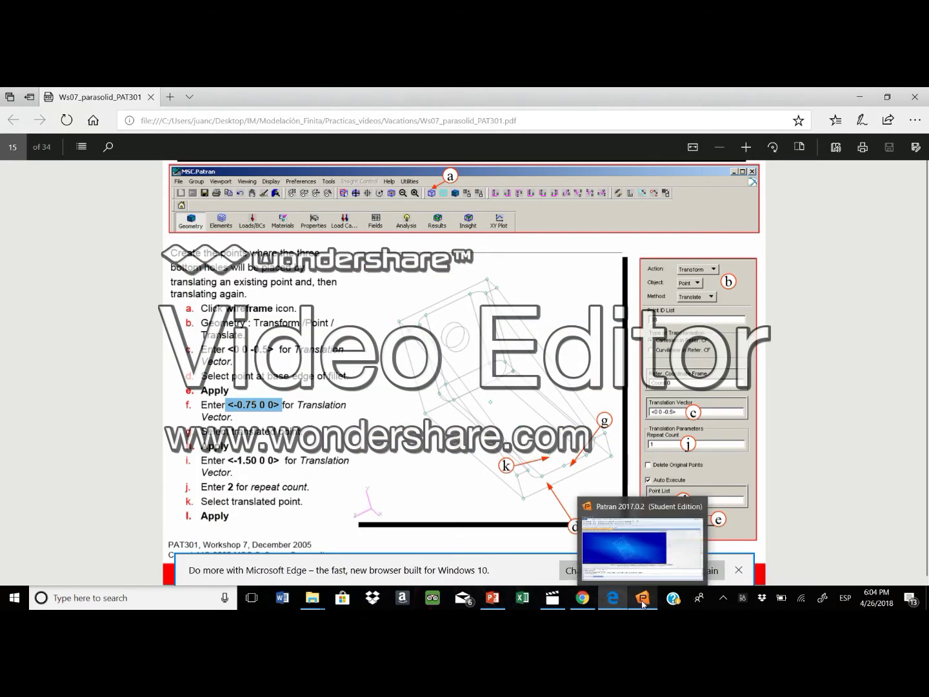
{"action": "left_click", "coordinate": [643, 600]}
{"action": "left_click", "coordinate": [843, 478]}
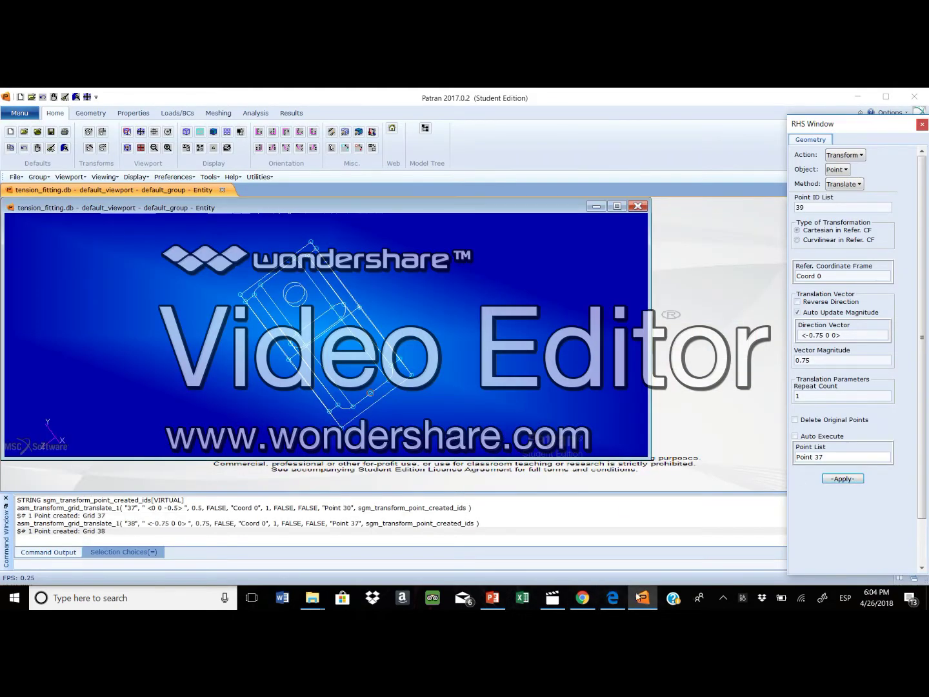
Step: Copy the vector <-1.50 0 0> from the workshop PDF and enter it as the translation's direction vector in Patran
{"action": "left_click", "coordinate": [613, 598]}
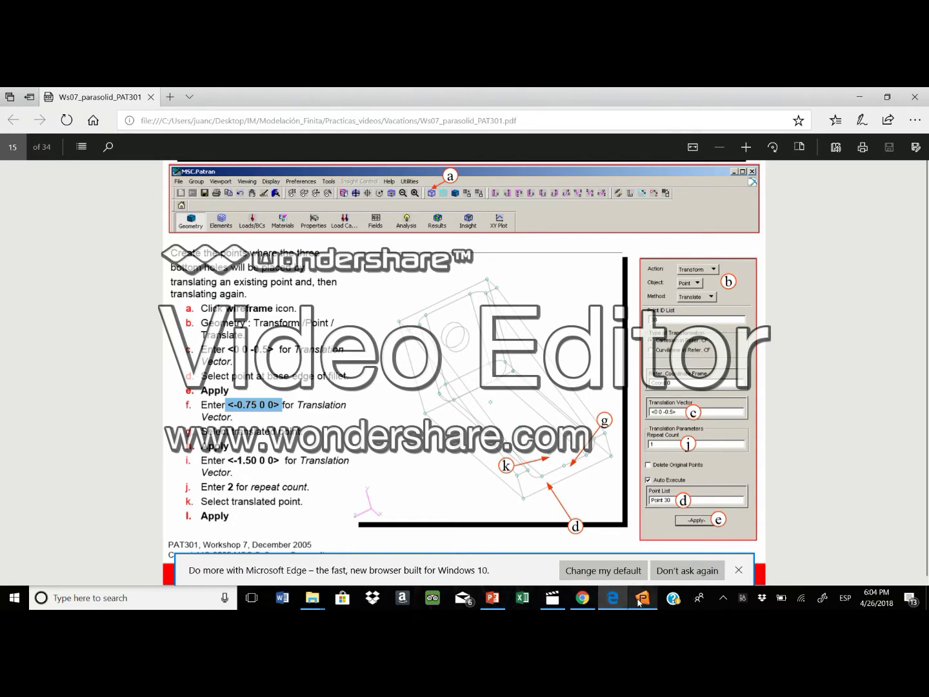
{"action": "left_click_drag", "start_coordinate": [228, 460], "coordinate": [280, 464]}
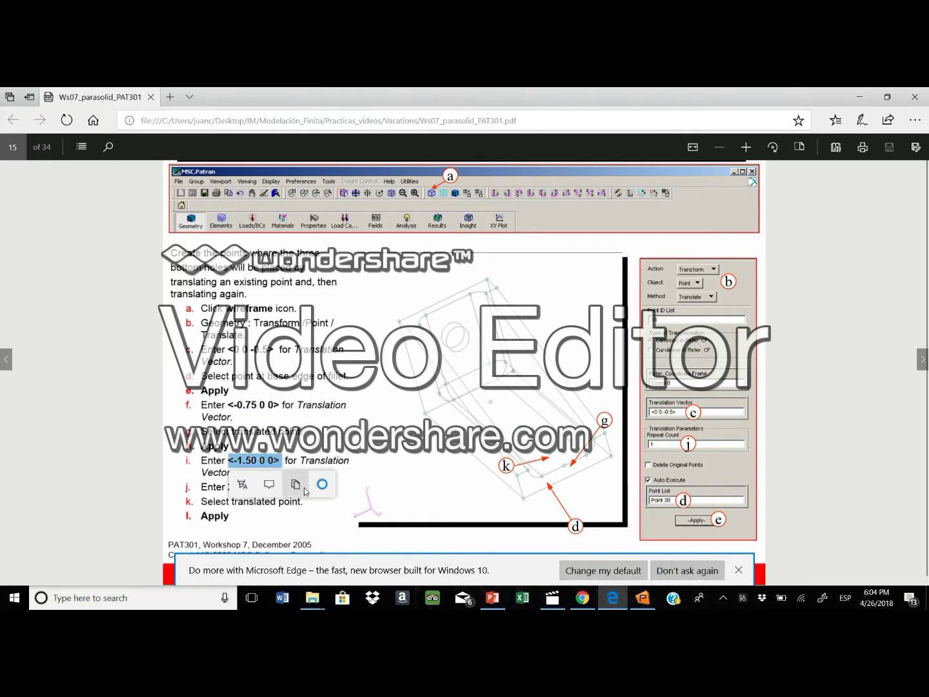
{"action": "left_click", "coordinate": [306, 489]}
{"action": "left_click", "coordinate": [643, 599]}
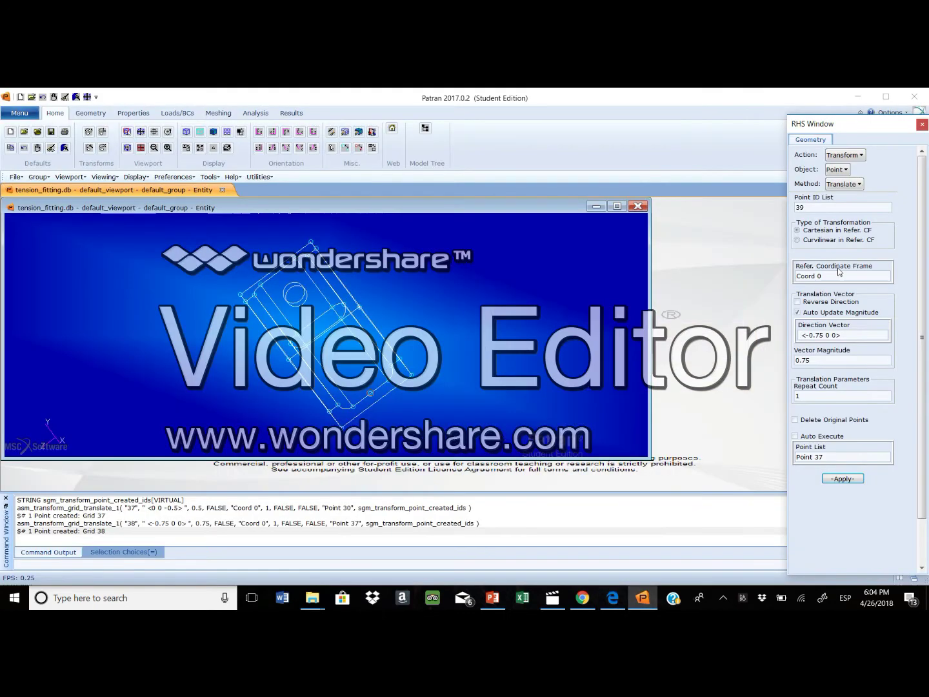
{"action": "left_click_drag", "start_coordinate": [860, 337], "coordinate": [777, 353]}
{"action": "key", "text": "BackSpace"}
{"action": "key", "text": "ctrl+v"}
Step: Set the translation's repeat count to 2, clear the point list and pick the translated point near the fitting's base
{"action": "left_click", "coordinate": [647, 603]}
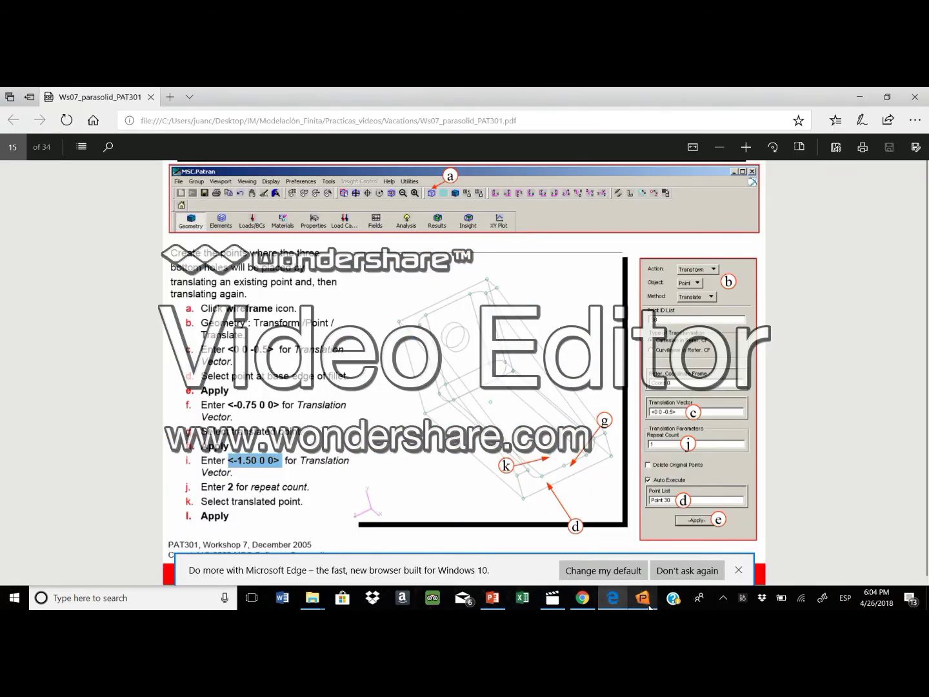
{"action": "mouse_move", "coordinate": [651, 605]}
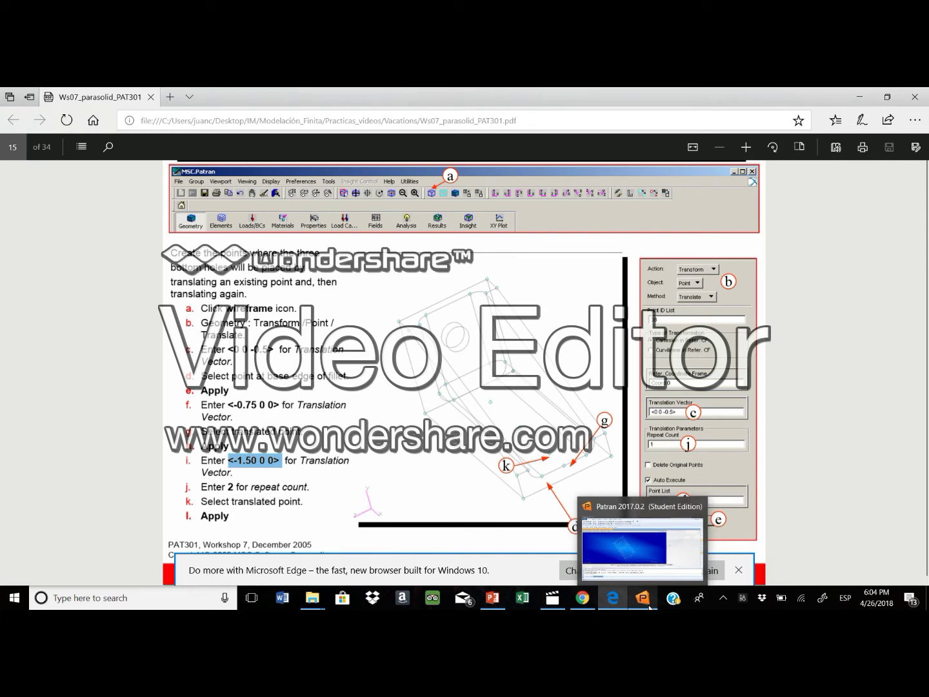
{"action": "left_click", "coordinate": [649, 605]}
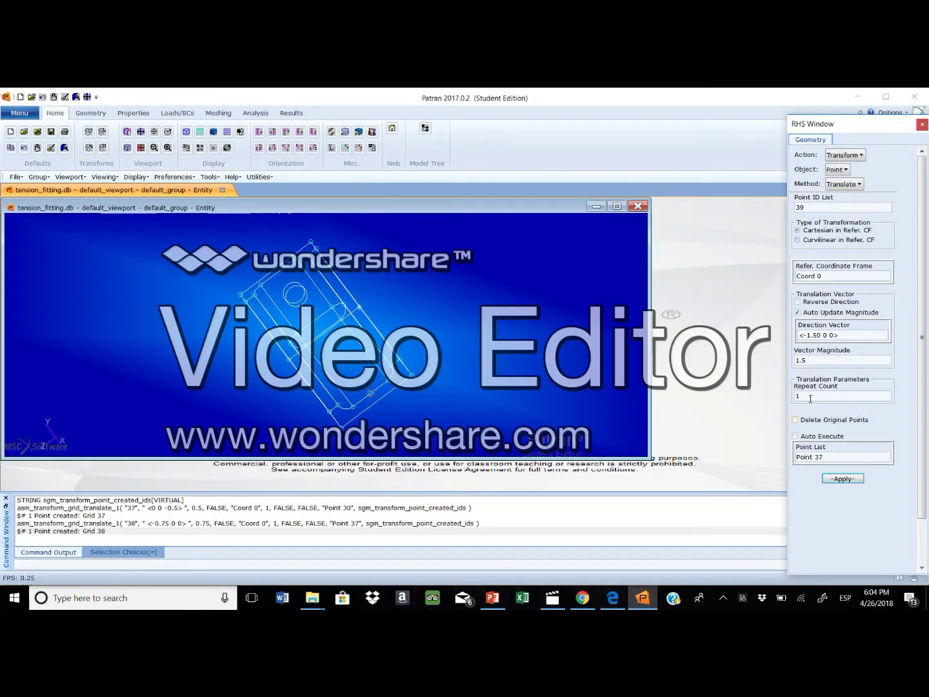
{"action": "key", "text": "BackSpace"}
{"action": "type", "text": "2"}
{"action": "left_click", "coordinate": [836, 457]}
{"action": "key", "text": "BackSpace"}
{"action": "left_click", "coordinate": [371, 392]}
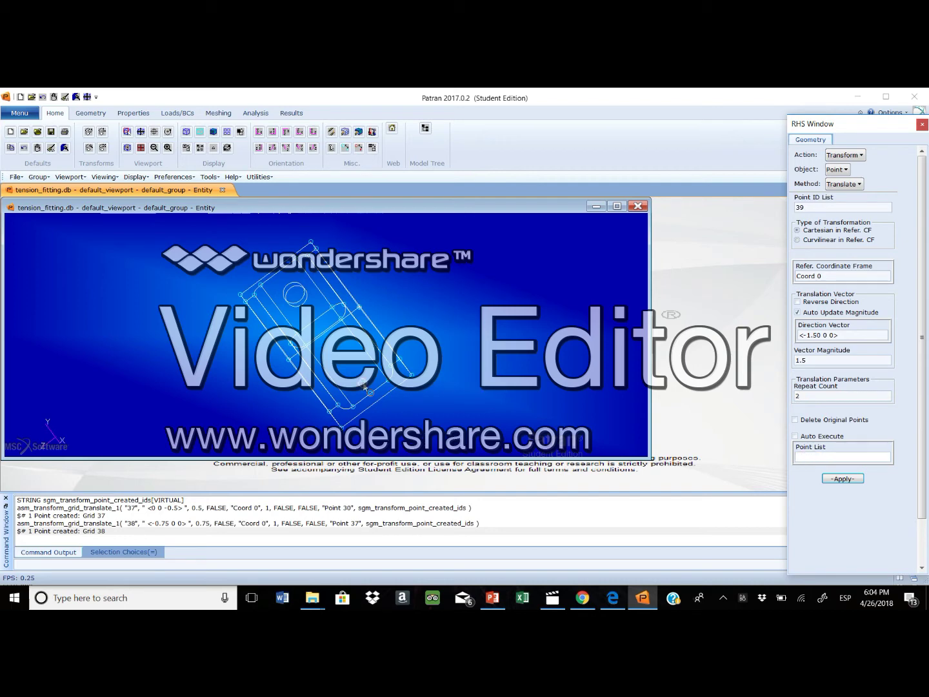
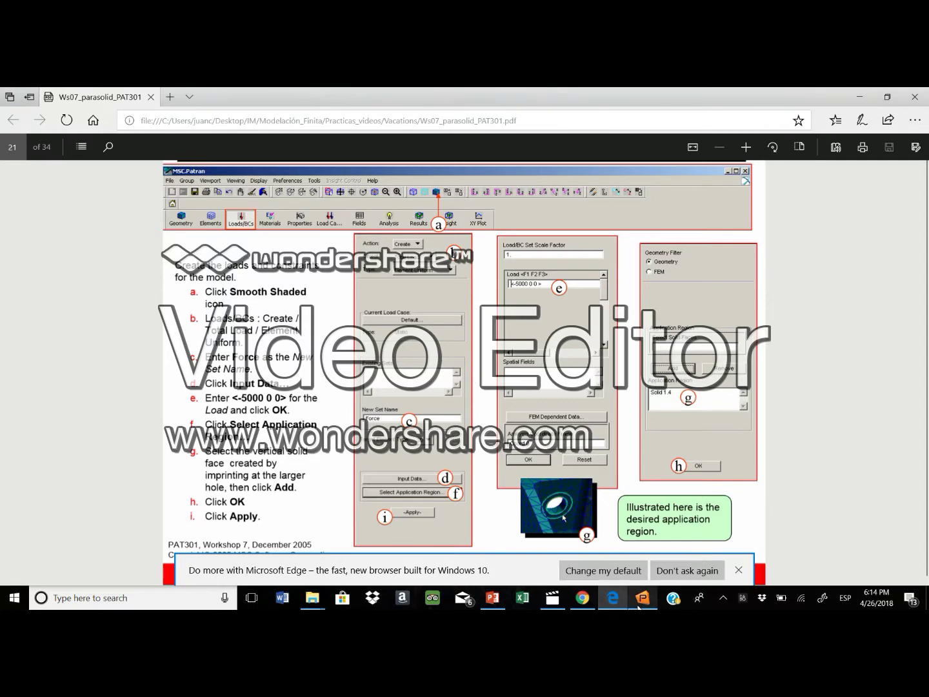
Step: Set the Patran load/boundary condition to Create, Total Load, Element Uniform, following page 21 of the workshop PDF
{"action": "left_click", "coordinate": [637, 607]}
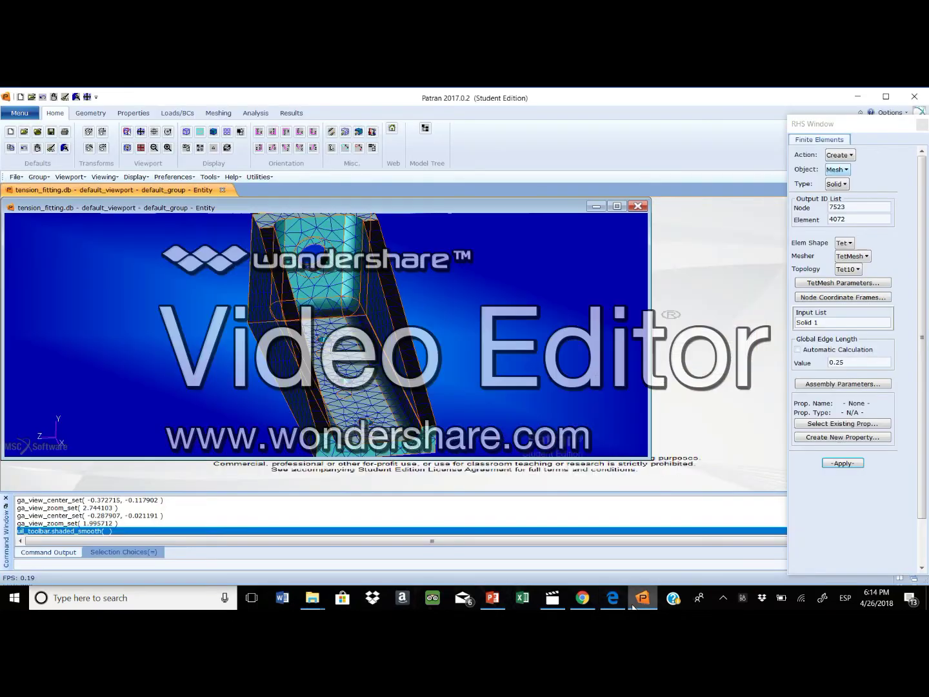
{"action": "left_click", "coordinate": [177, 113]}
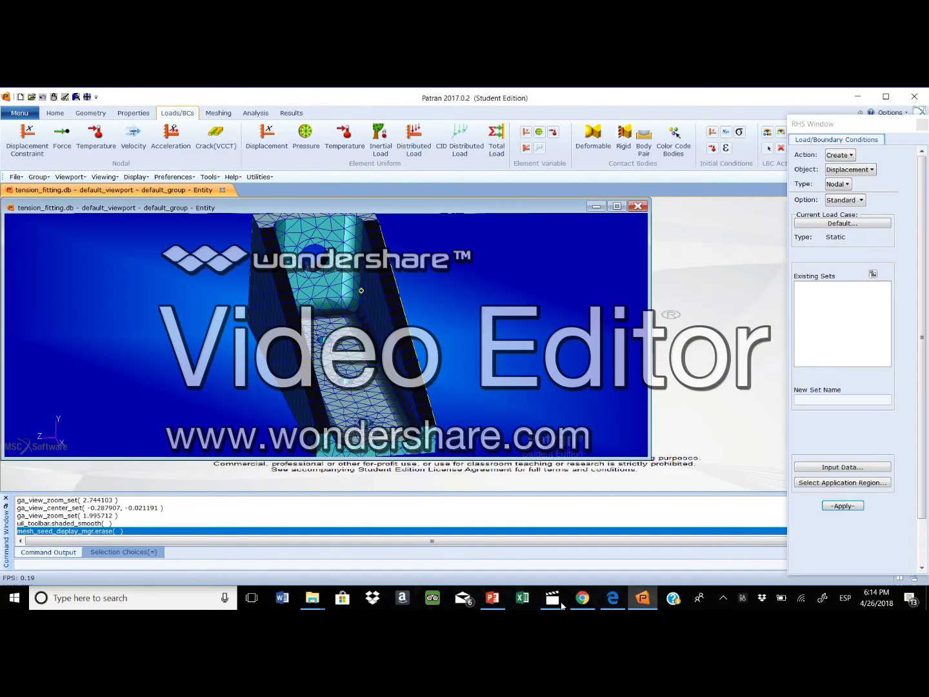
{"action": "left_click", "coordinate": [610, 600]}
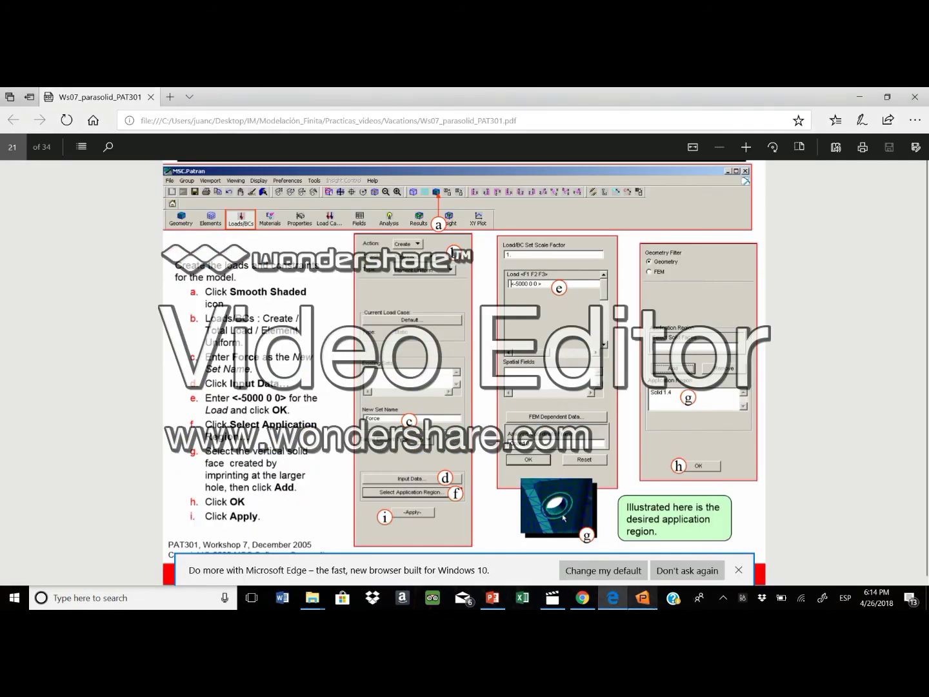
{"action": "mouse_move", "coordinate": [642, 598]}
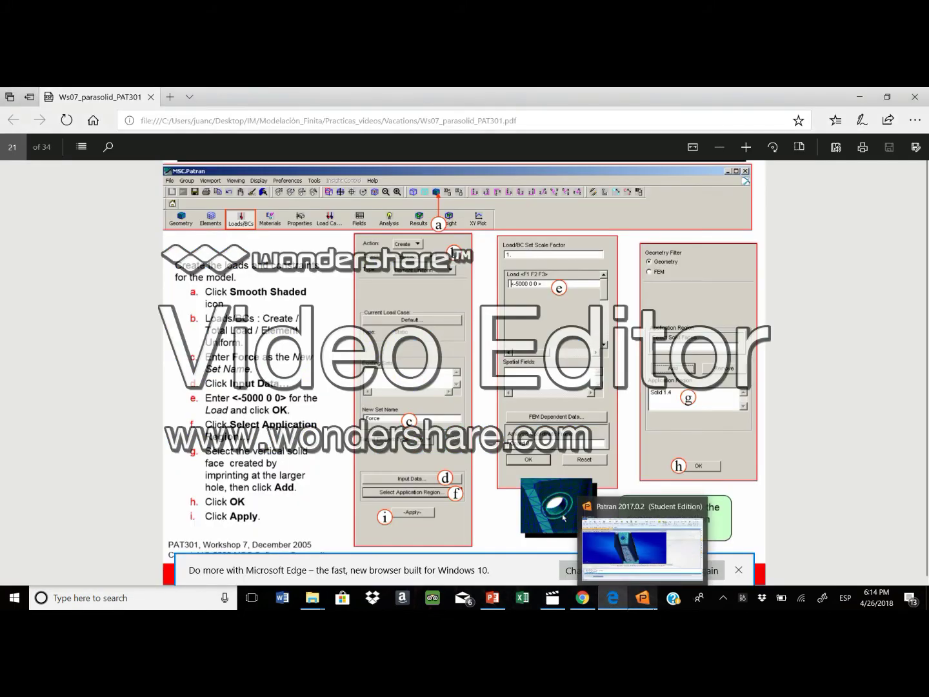
{"action": "left_click", "coordinate": [642, 598]}
{"action": "left_click", "coordinate": [862, 170]}
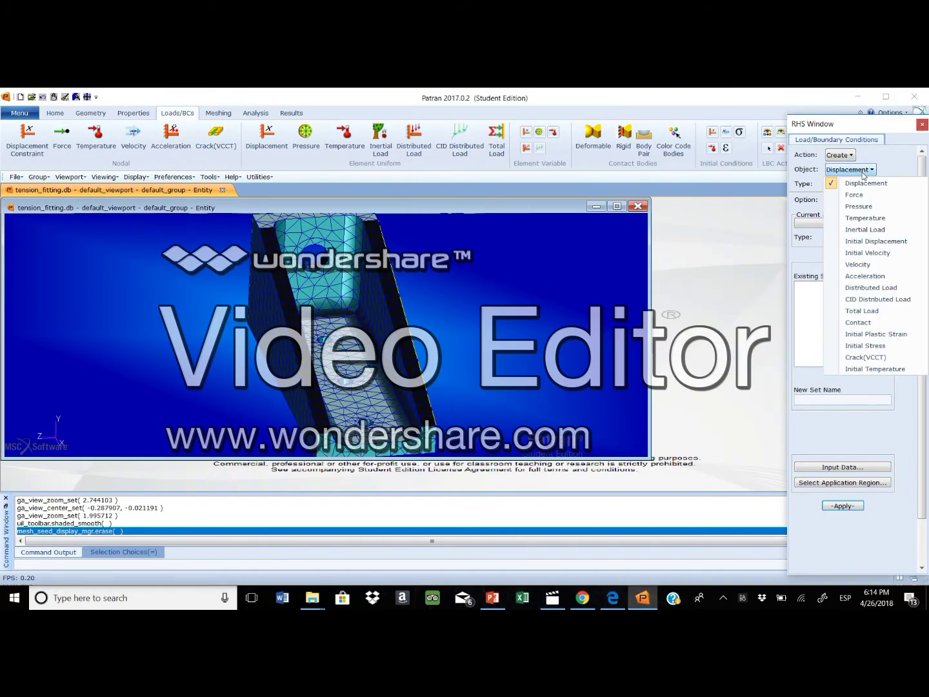
{"action": "left_click", "coordinate": [872, 311]}
Step: Compare the total load settings in Patran with the instructions on page 21 of the workshop PDF
{"action": "mouse_move", "coordinate": [409, 90]}
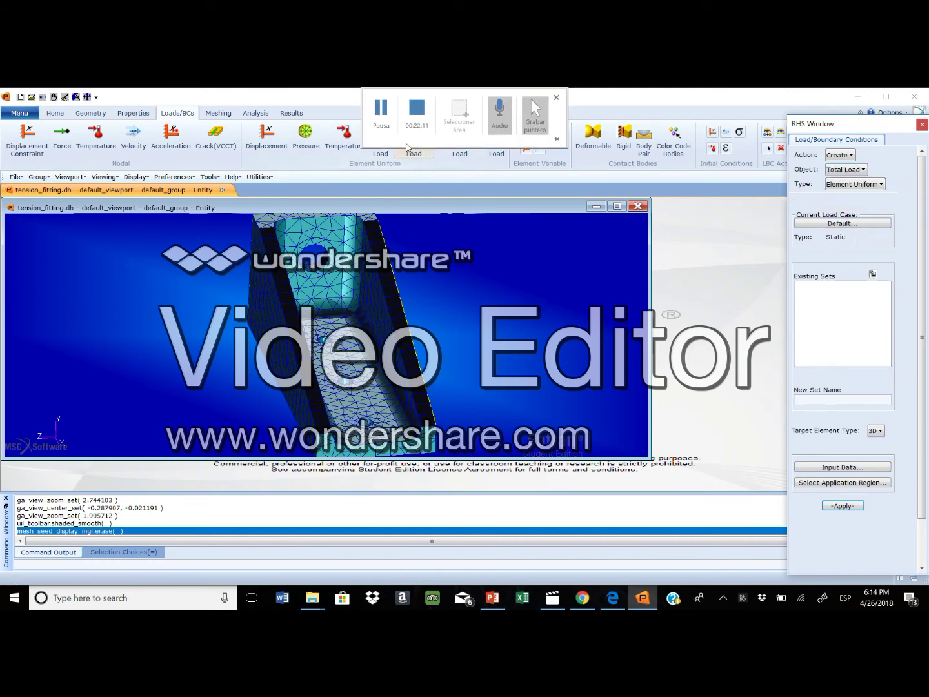
{"action": "left_click", "coordinate": [643, 600]}
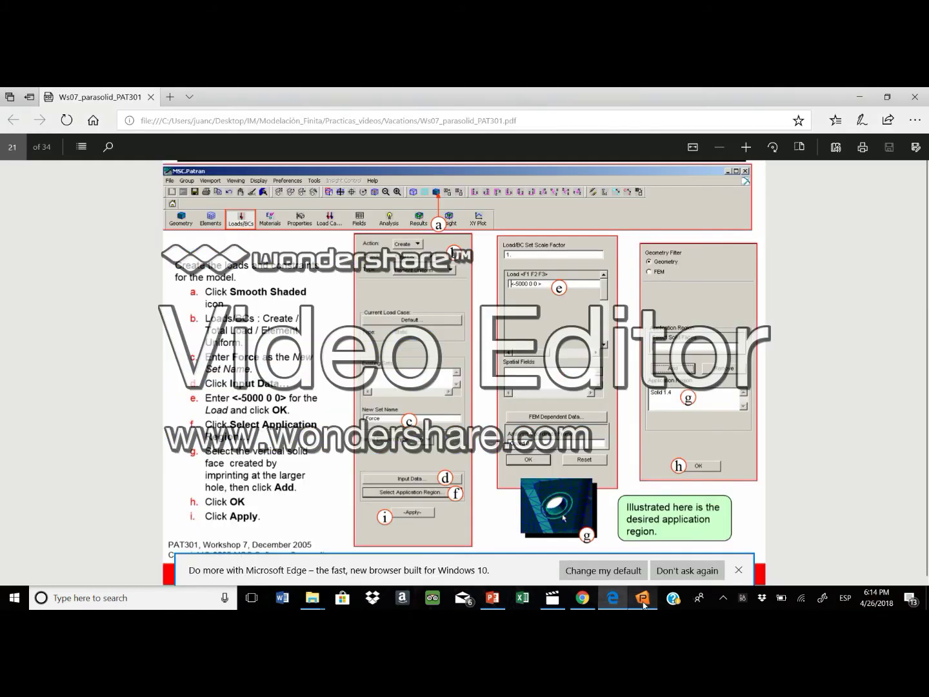
{"action": "mouse_move", "coordinate": [643, 605]}
{"action": "left_click", "coordinate": [643, 603]}
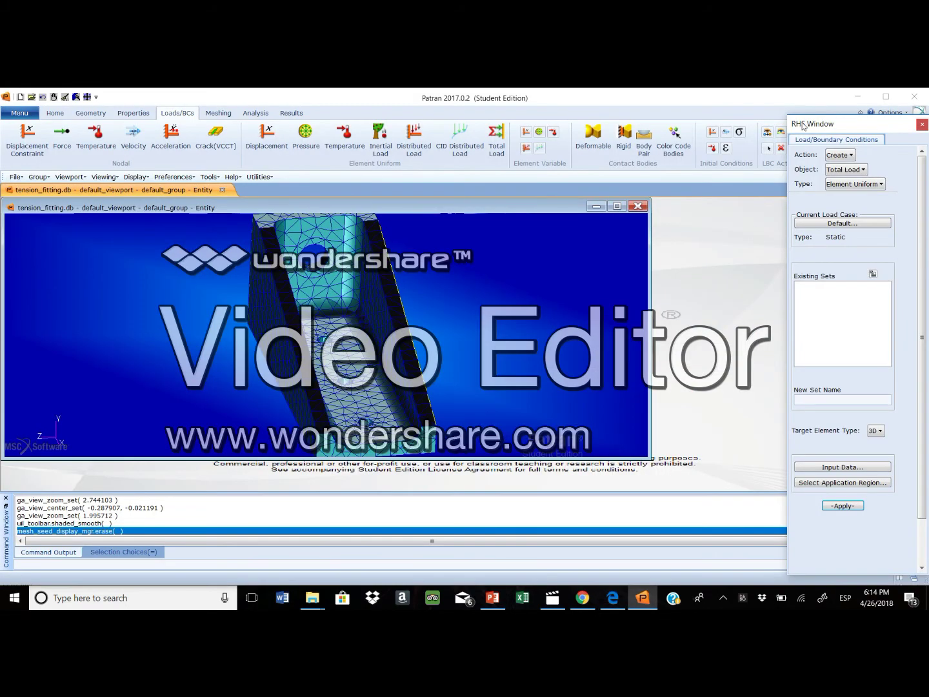
{"action": "left_click", "coordinate": [641, 605]}
{"action": "mouse_move", "coordinate": [642, 604]}
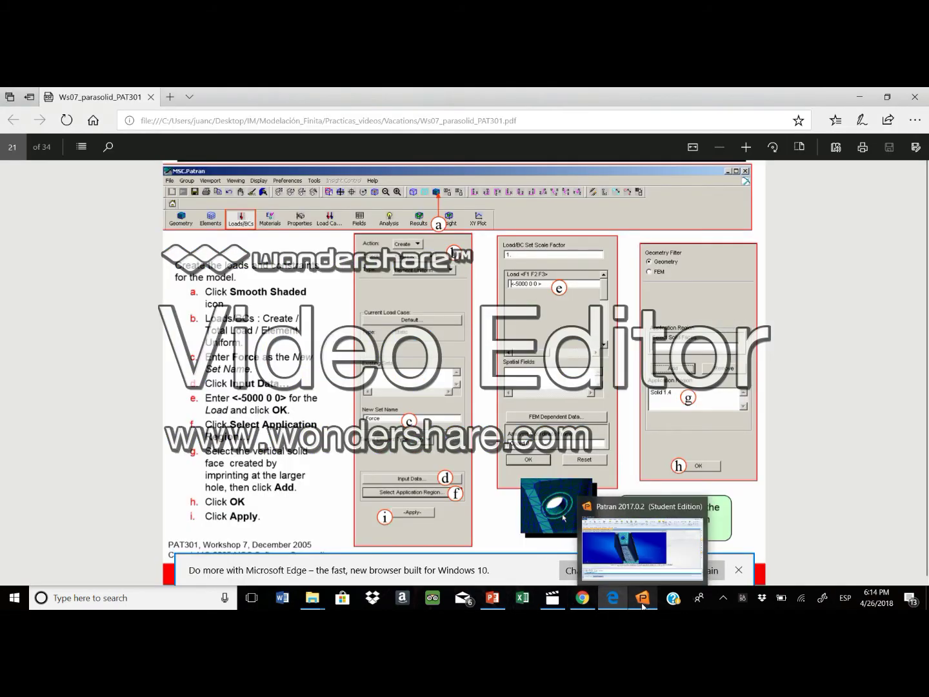
Step: Name the new total load set Force in Patran, following page 21 of the workshop PDF
{"action": "left_click", "coordinate": [642, 606]}
{"action": "left_click", "coordinate": [823, 399]}
{"action": "type", "text": "Force"}
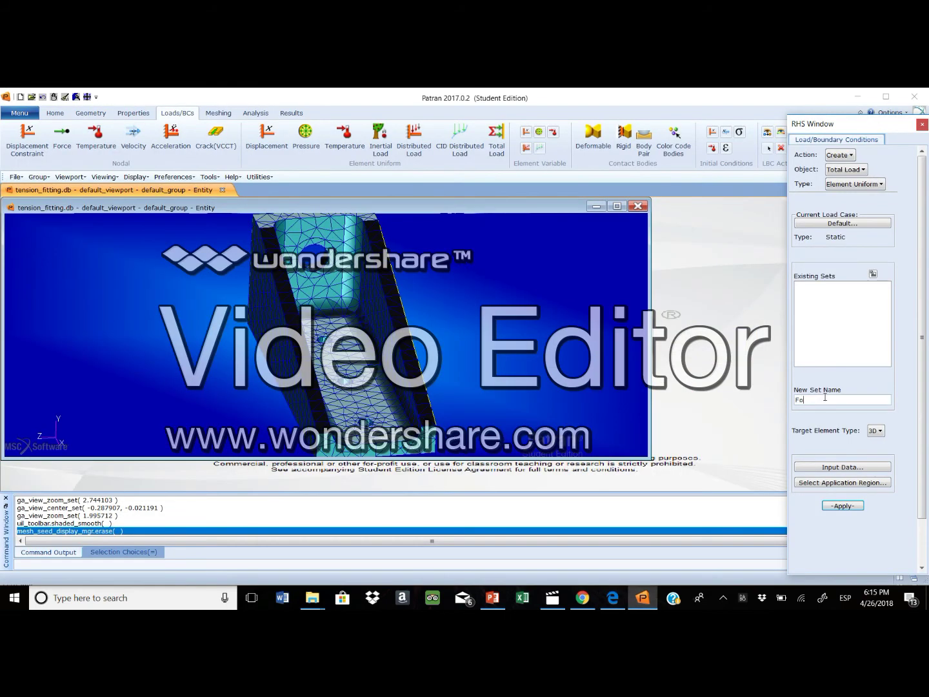
{"action": "left_click", "coordinate": [612, 598]}
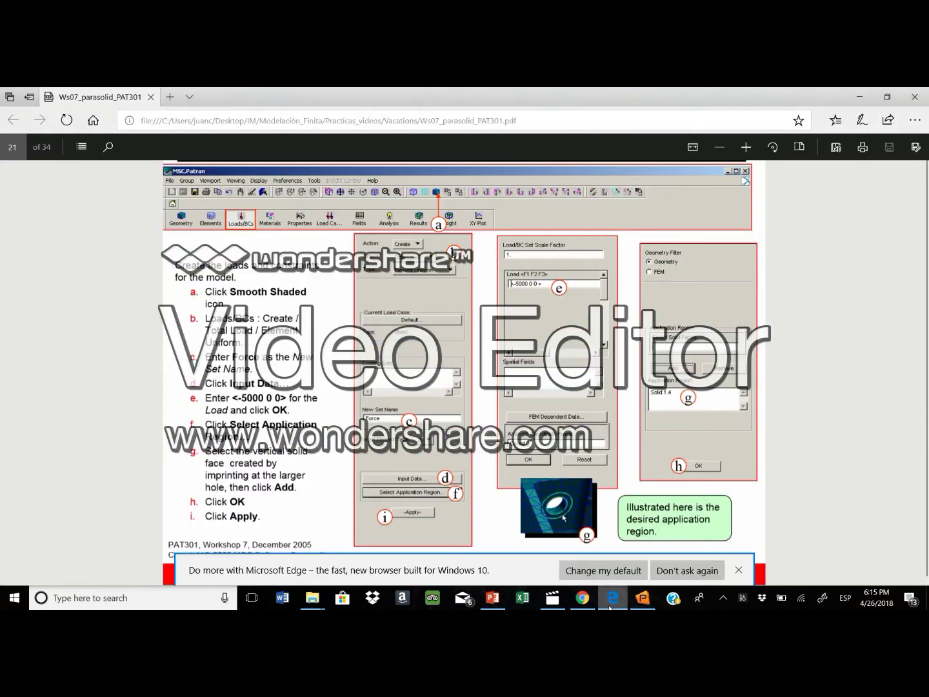
{"action": "mouse_move", "coordinate": [633, 599]}
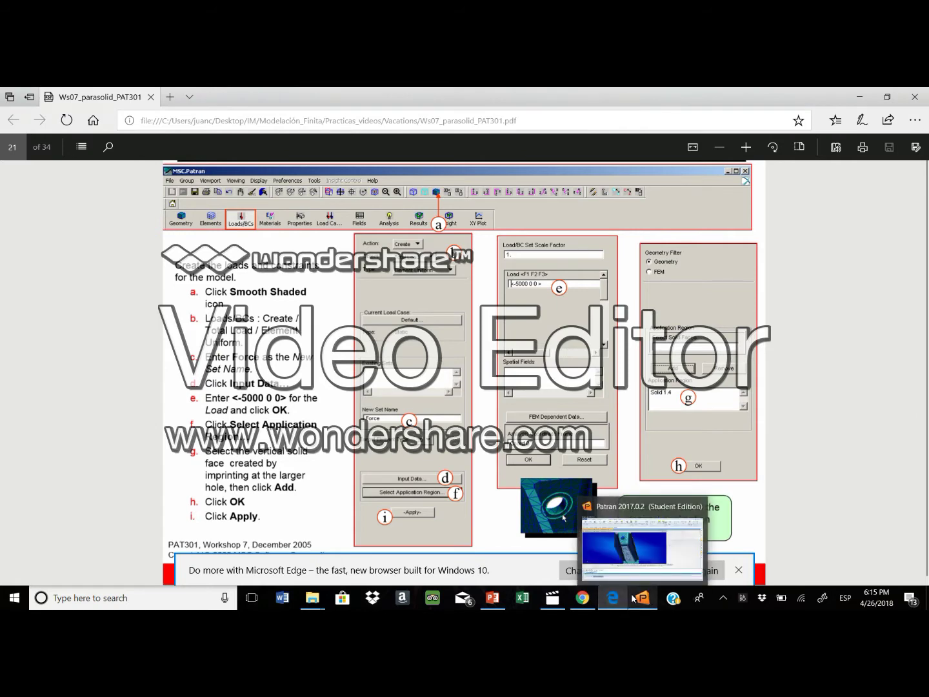
{"action": "left_click", "coordinate": [633, 598]}
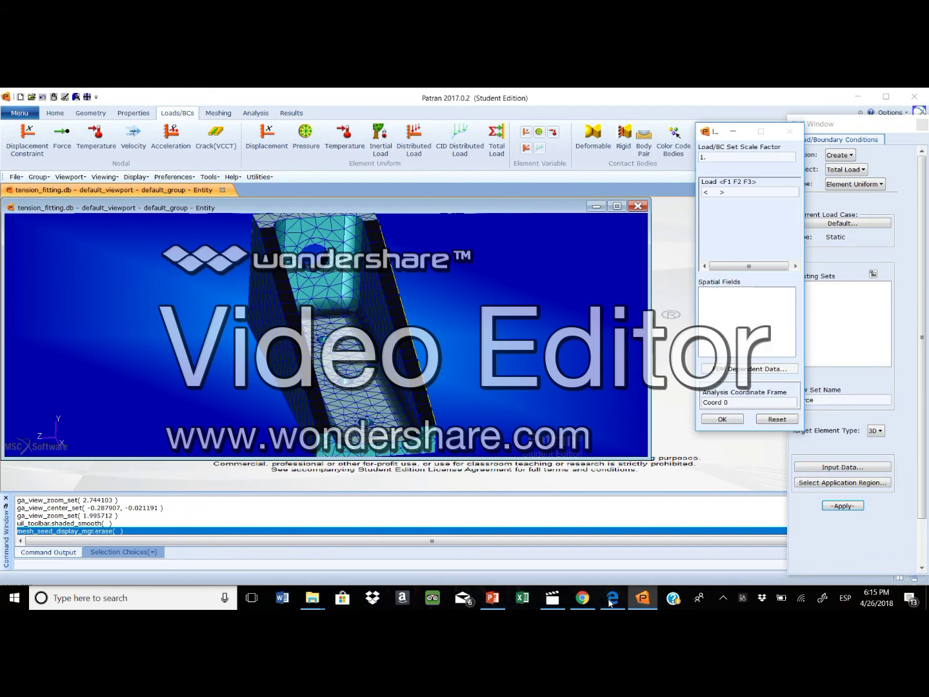
Step: Enter <-5000 0 0> as the load vector in the Force set's input data and accept it, following page 21 of the PDF
{"action": "left_click", "coordinate": [611, 599]}
{"action": "mouse_move", "coordinate": [646, 600]}
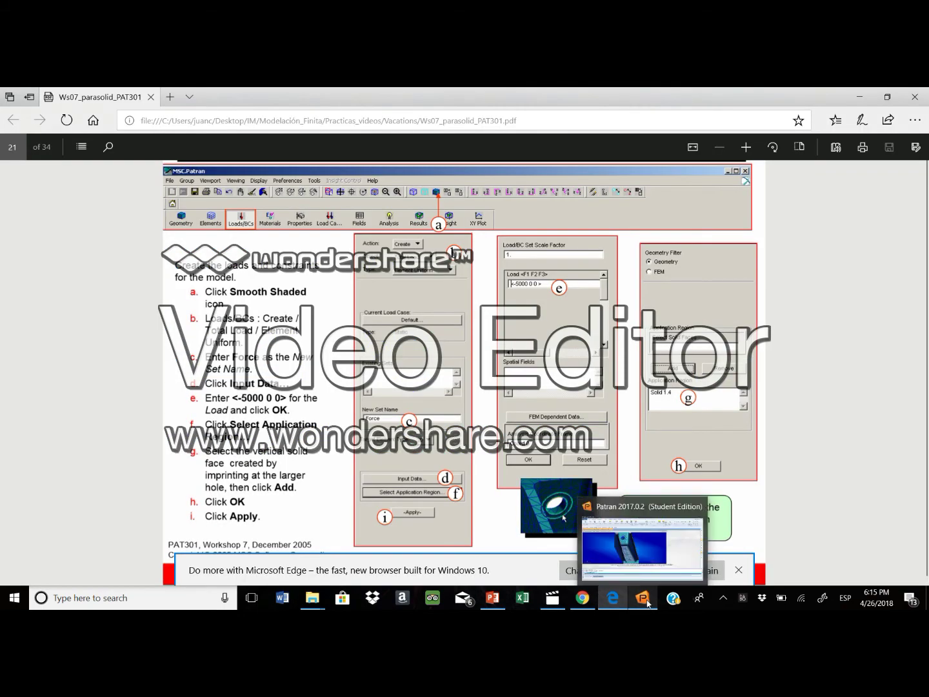
{"action": "left_click", "coordinate": [646, 600]}
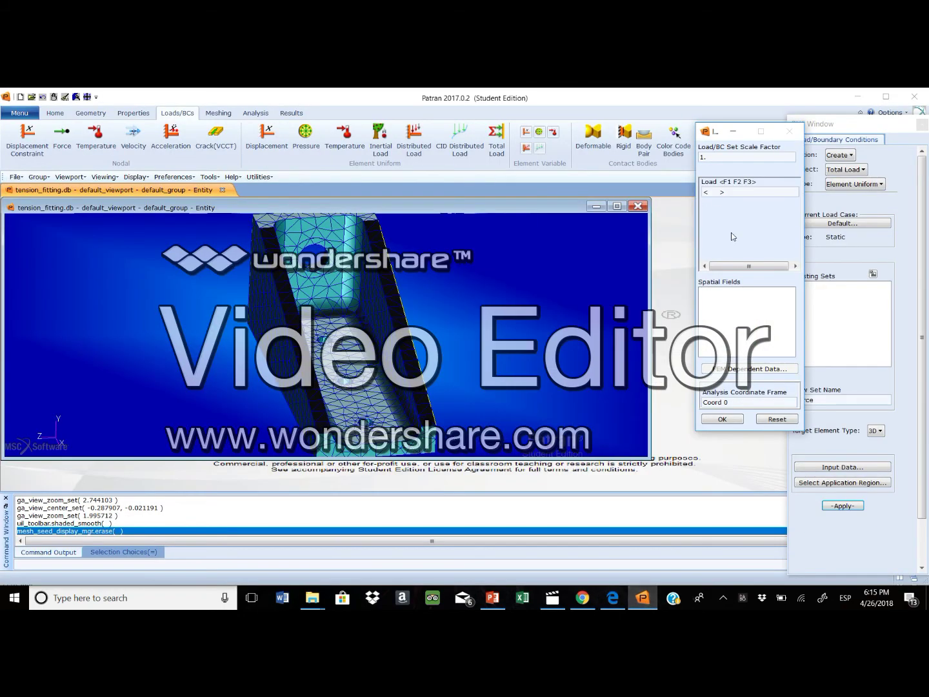
{"action": "left_click", "coordinate": [717, 191]}
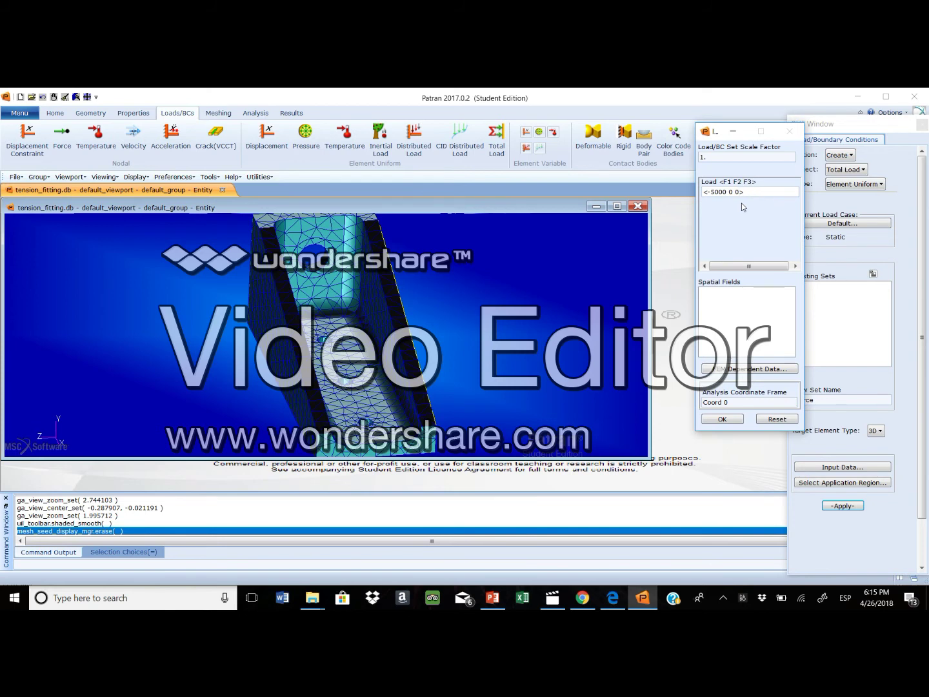
{"action": "left_click", "coordinate": [613, 598]}
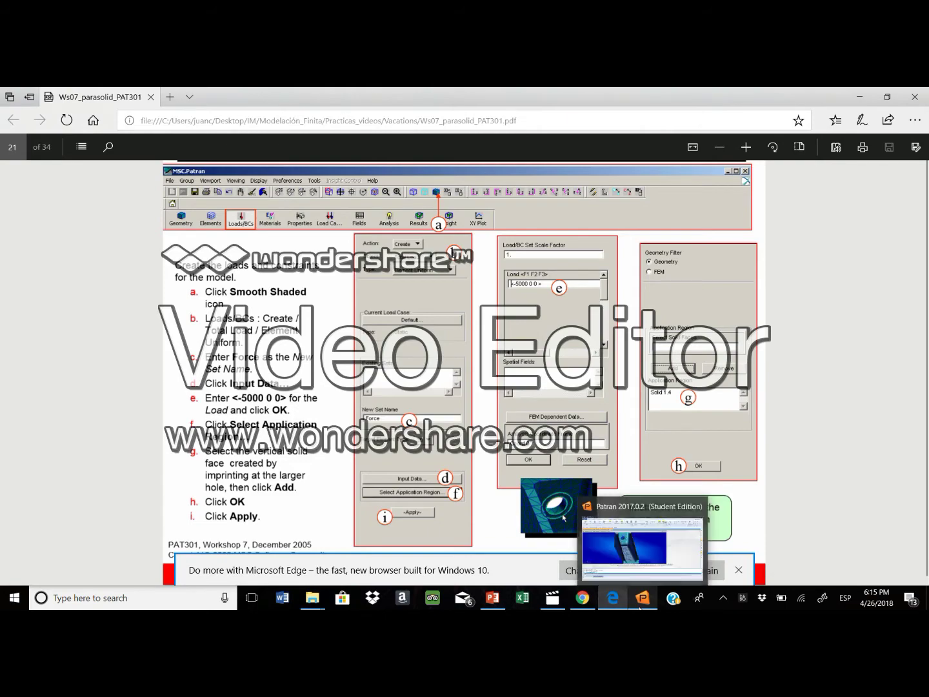
{"action": "left_click", "coordinate": [642, 597]}
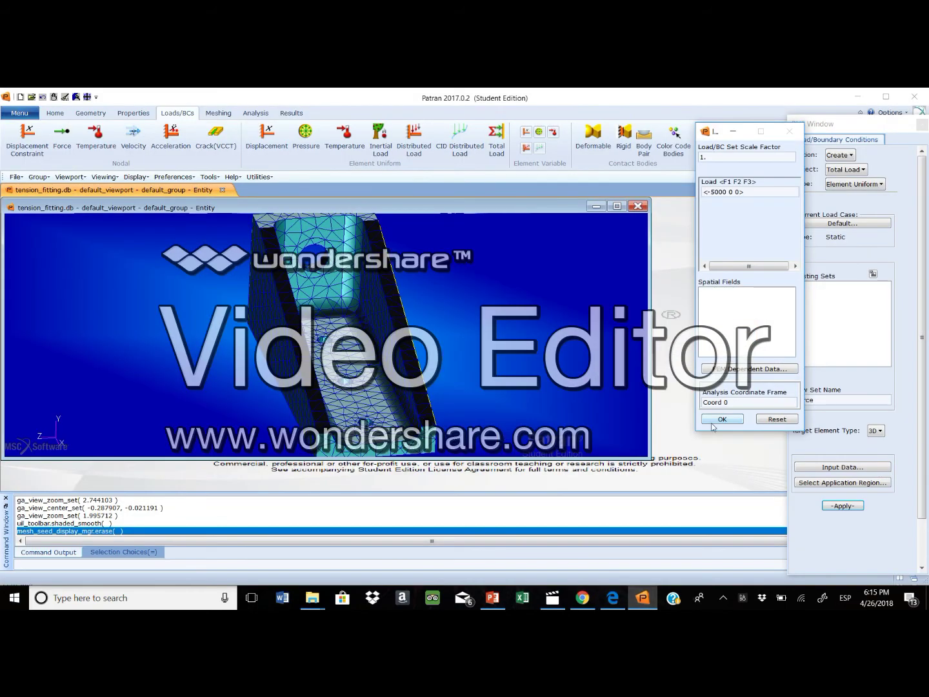
{"action": "left_click", "coordinate": [643, 599]}
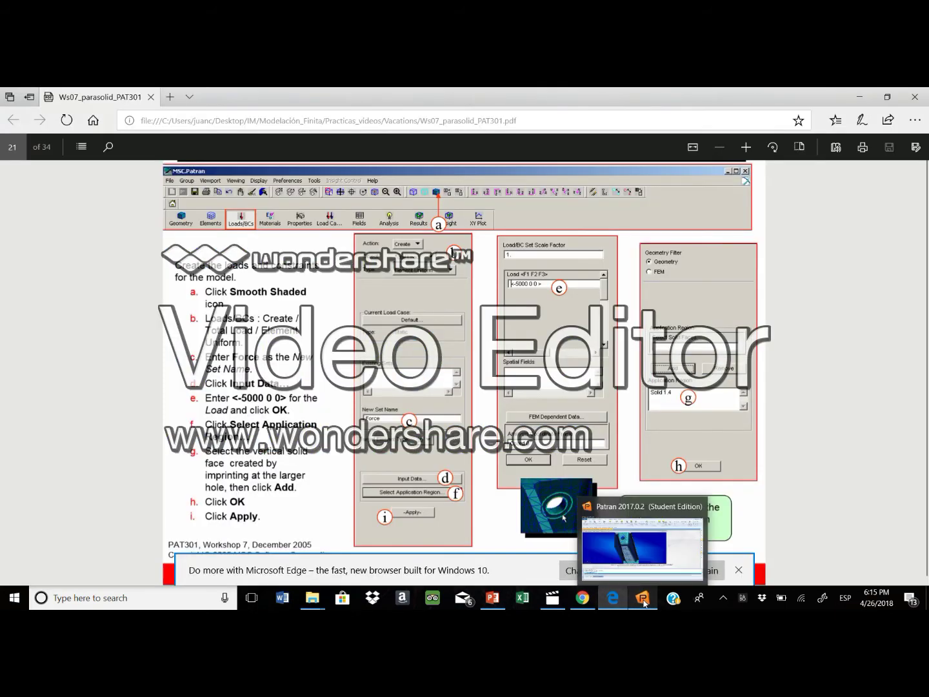
{"action": "left_click", "coordinate": [642, 599]}
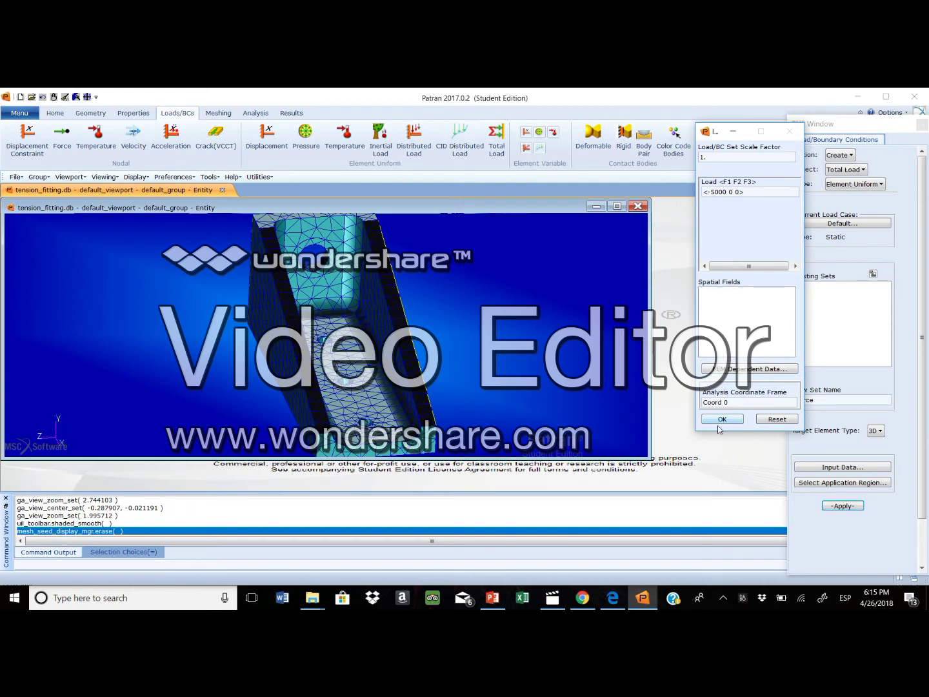
{"action": "left_click", "coordinate": [711, 419]}
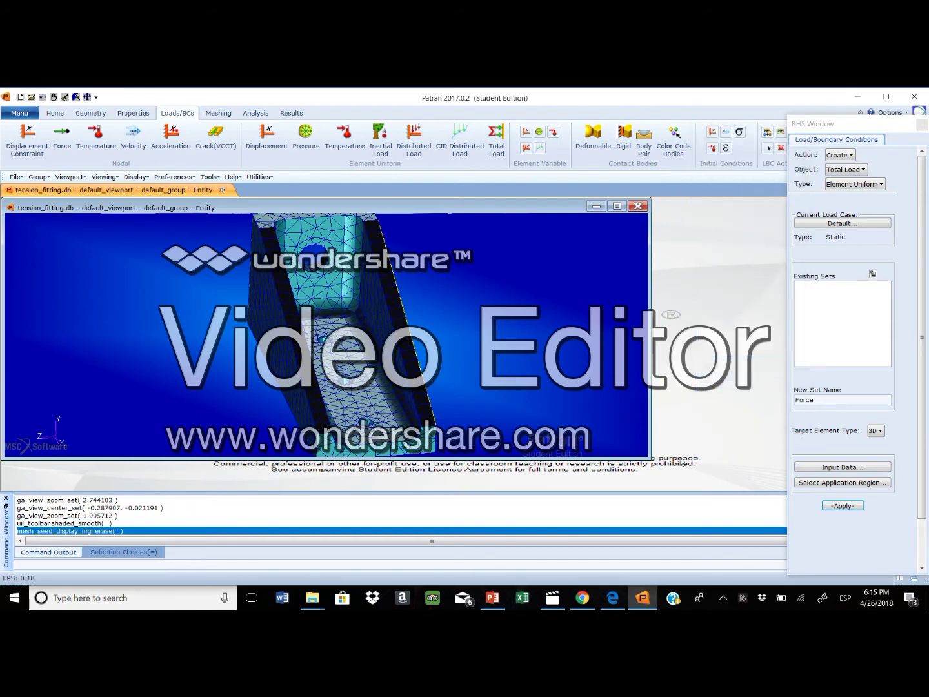
{"action": "left_click", "coordinate": [643, 599]}
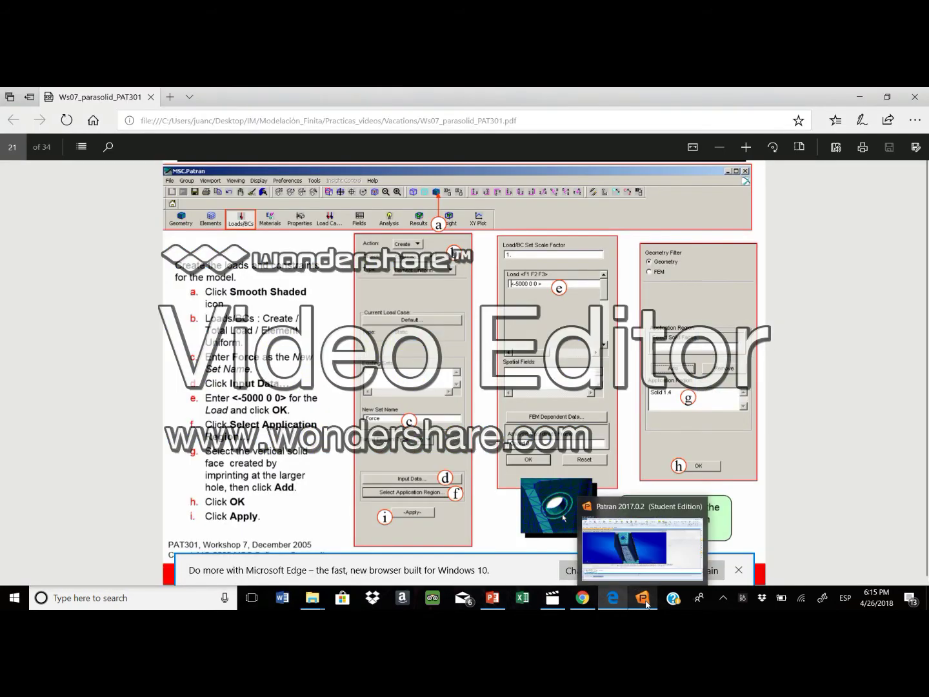
{"action": "left_click", "coordinate": [646, 602]}
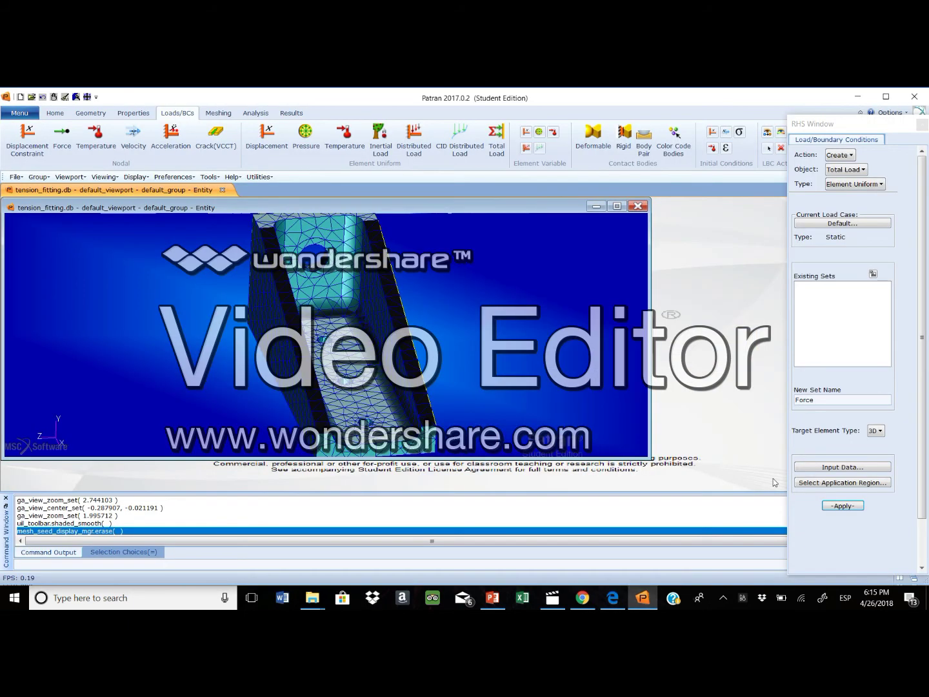
{"action": "left_click", "coordinate": [814, 469]}
{"action": "left_click", "coordinate": [716, 419]}
Step: Add the vertical solid face imprinted around the larger hole, Solid 1.12, to the Force load's application region
{"action": "left_click", "coordinate": [831, 484]}
{"action": "left_click", "coordinate": [643, 601]}
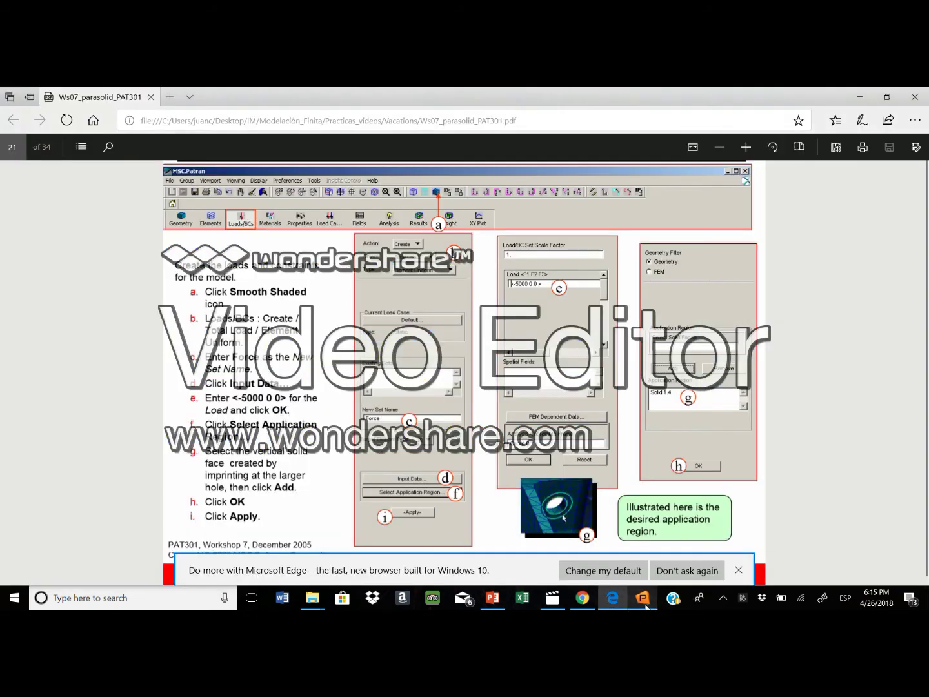
{"action": "mouse_move", "coordinate": [645, 607]}
{"action": "left_click", "coordinate": [646, 605]}
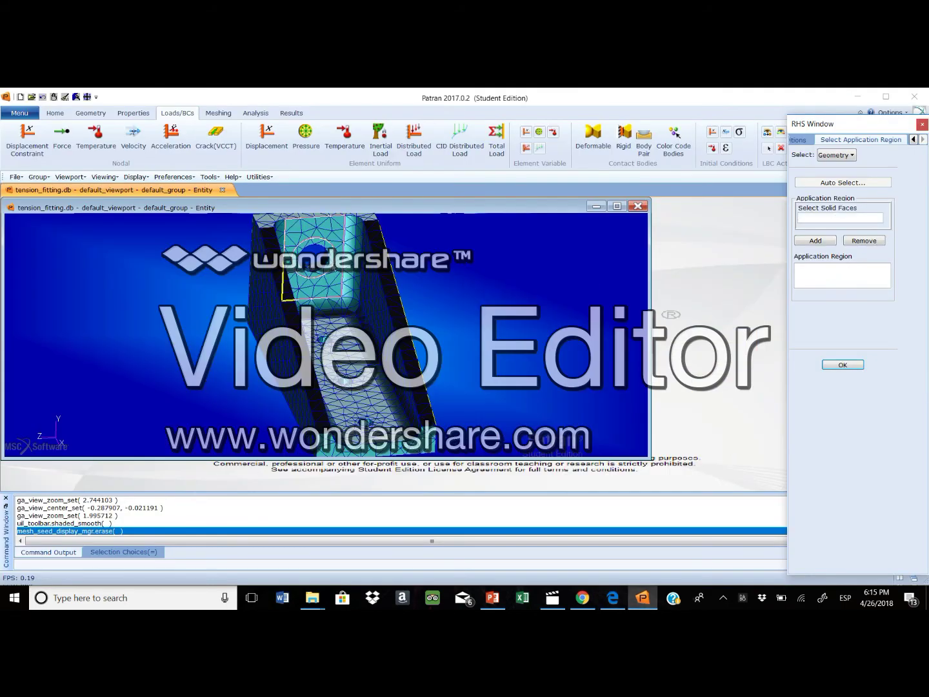
{"action": "left_click", "coordinate": [332, 261]}
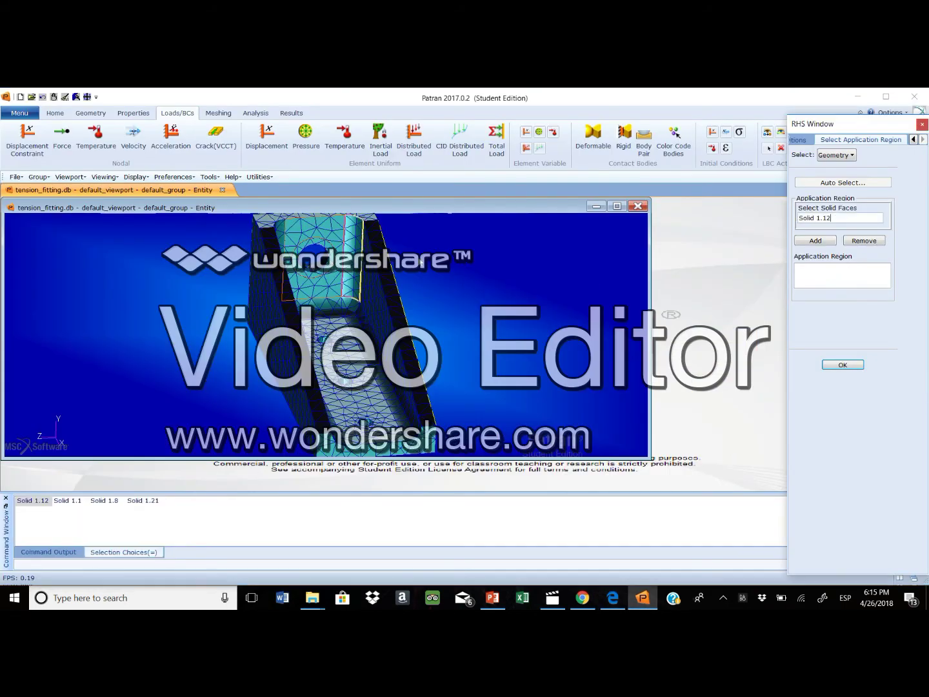
{"action": "left_click", "coordinate": [815, 241]}
Step: Check the application region against page 21 of the PDF, accept it and apply the Force load in Patran
{"action": "left_click", "coordinate": [613, 598]}
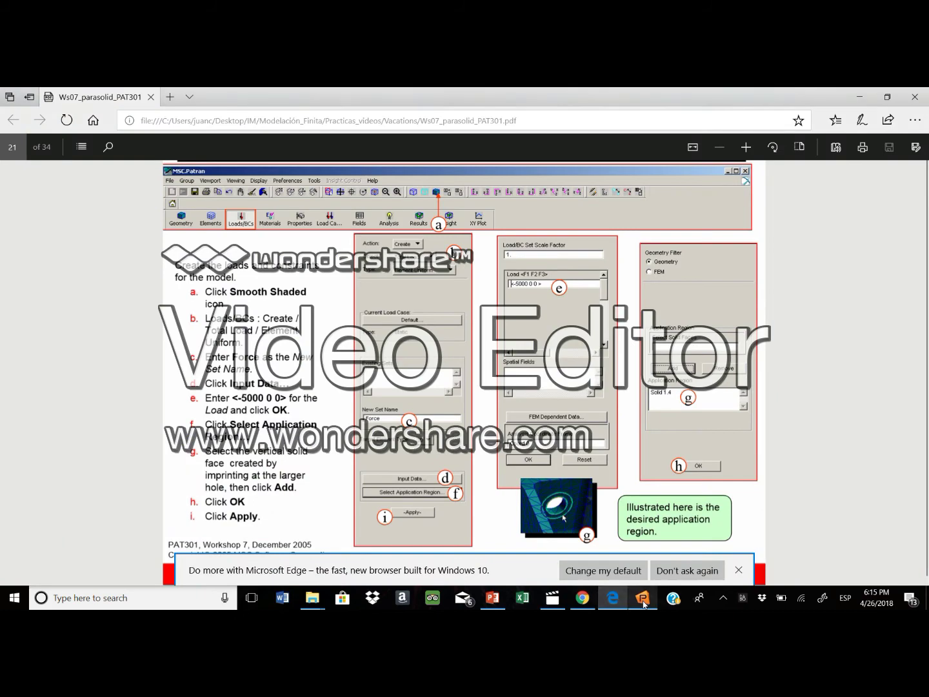
{"action": "left_click", "coordinate": [643, 603]}
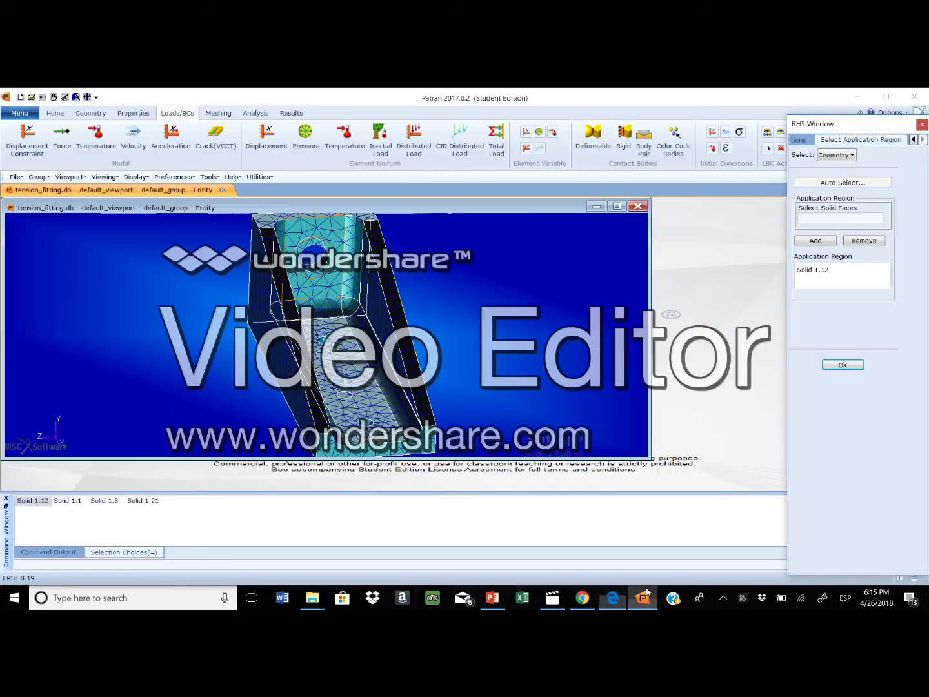
{"action": "left_click", "coordinate": [842, 364]}
{"action": "left_click", "coordinate": [613, 598]}
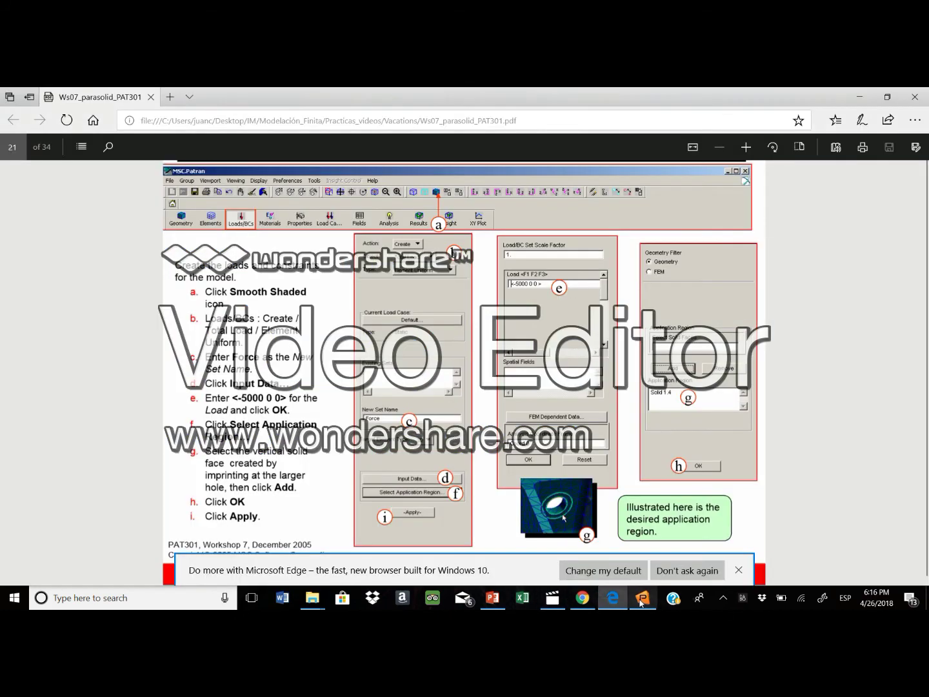
{"action": "left_click", "coordinate": [643, 598]}
{"action": "left_click", "coordinate": [855, 507]}
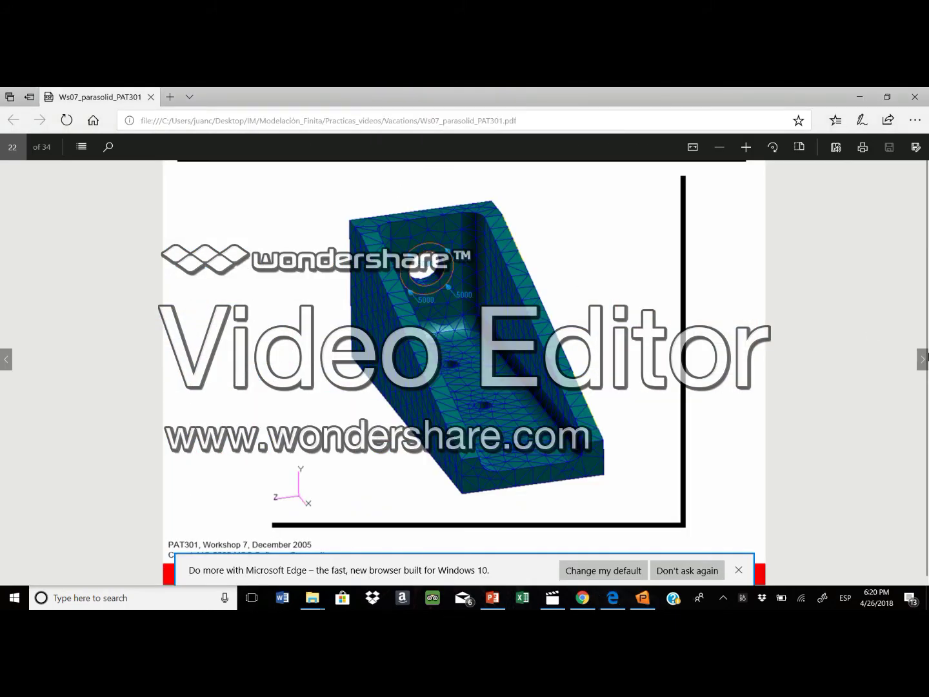
Step: Go to page 23 of the workshop PDF and set Patran's load/boundary condition to Create, Displacement, Nodal
{"action": "left_click", "coordinate": [922, 359]}
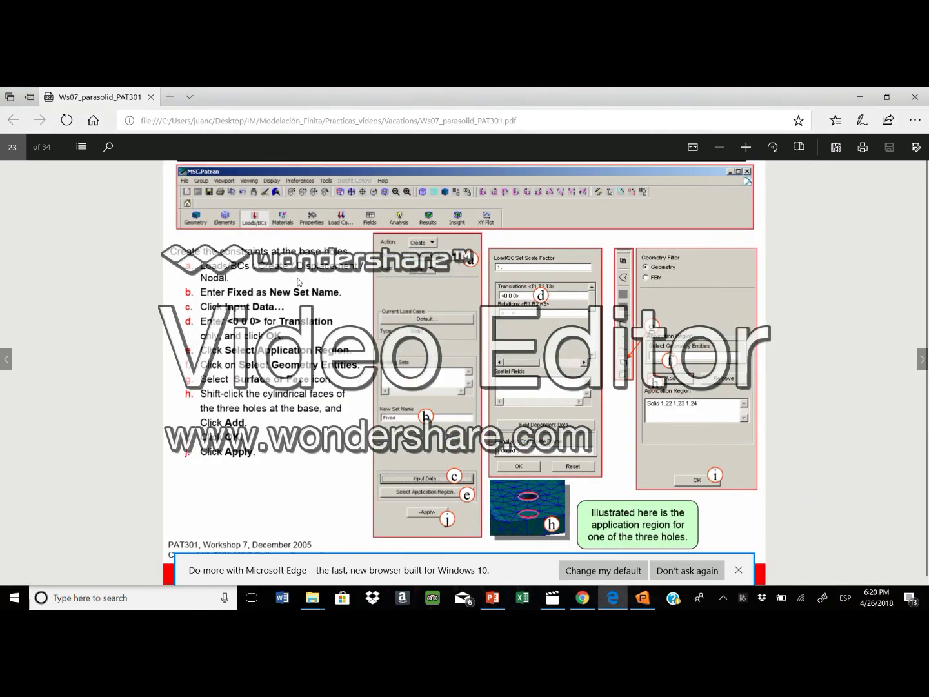
{"action": "left_click", "coordinate": [651, 605]}
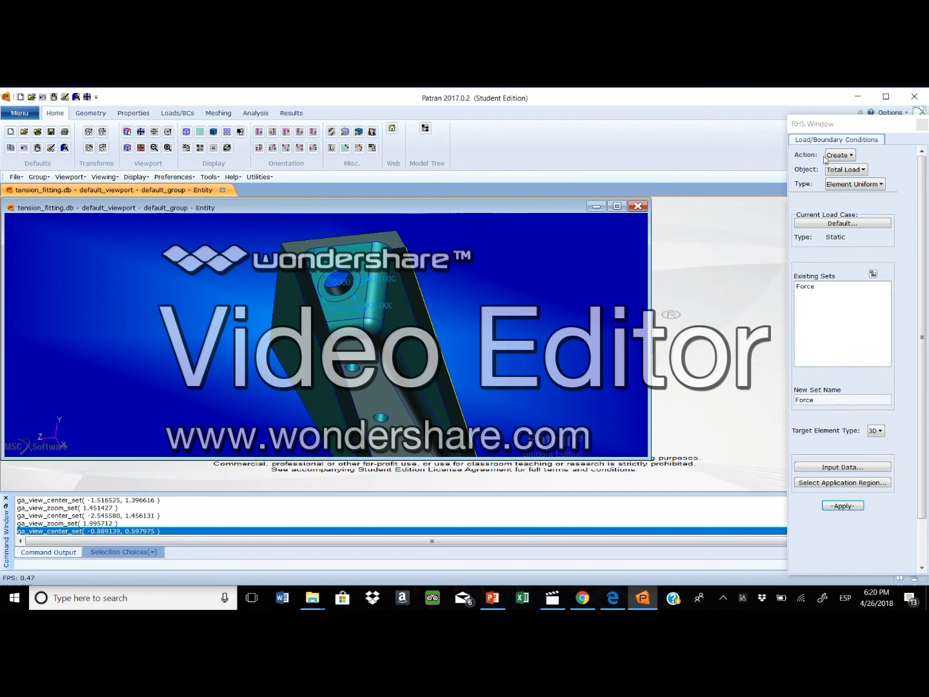
{"action": "left_click", "coordinate": [646, 605]}
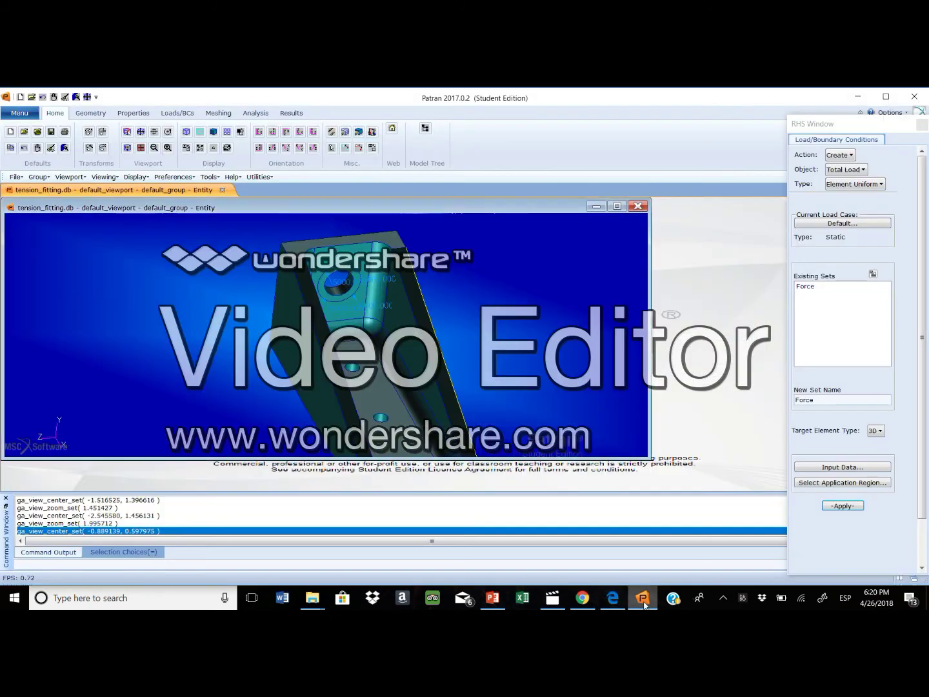
{"action": "left_click", "coordinate": [645, 604]}
{"action": "left_click", "coordinate": [173, 114]}
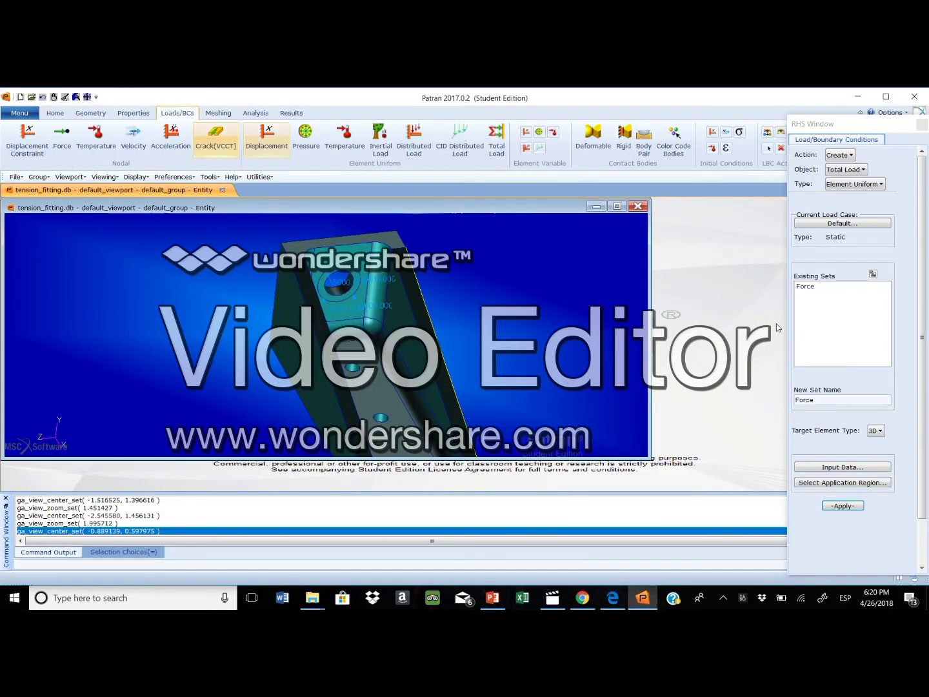
{"action": "left_click", "coordinate": [645, 599]}
{"action": "left_click", "coordinate": [645, 598]}
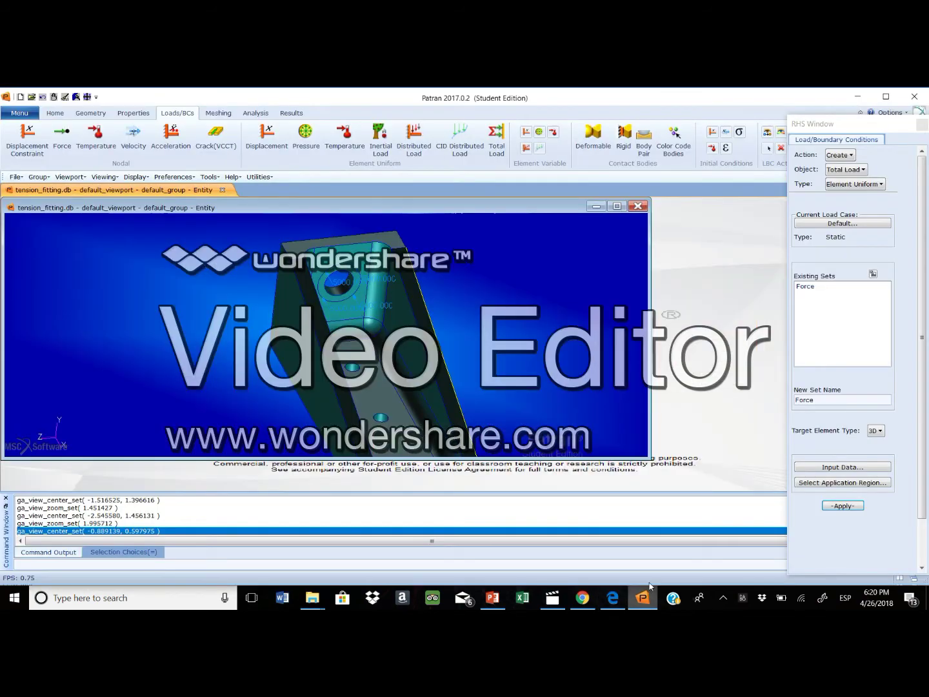
{"action": "left_click", "coordinate": [846, 169]}
{"action": "left_click", "coordinate": [851, 183]}
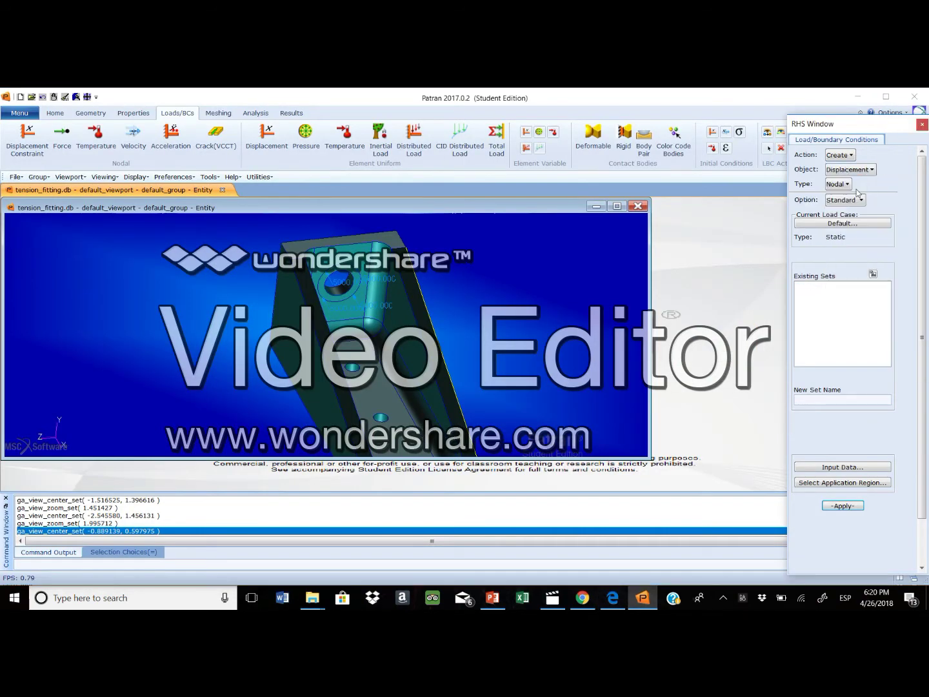
Step: Name the new displacement set Fixed in Patran and compare the constraint settings with page 23 of the workshop PDF
{"action": "left_click", "coordinate": [644, 599]}
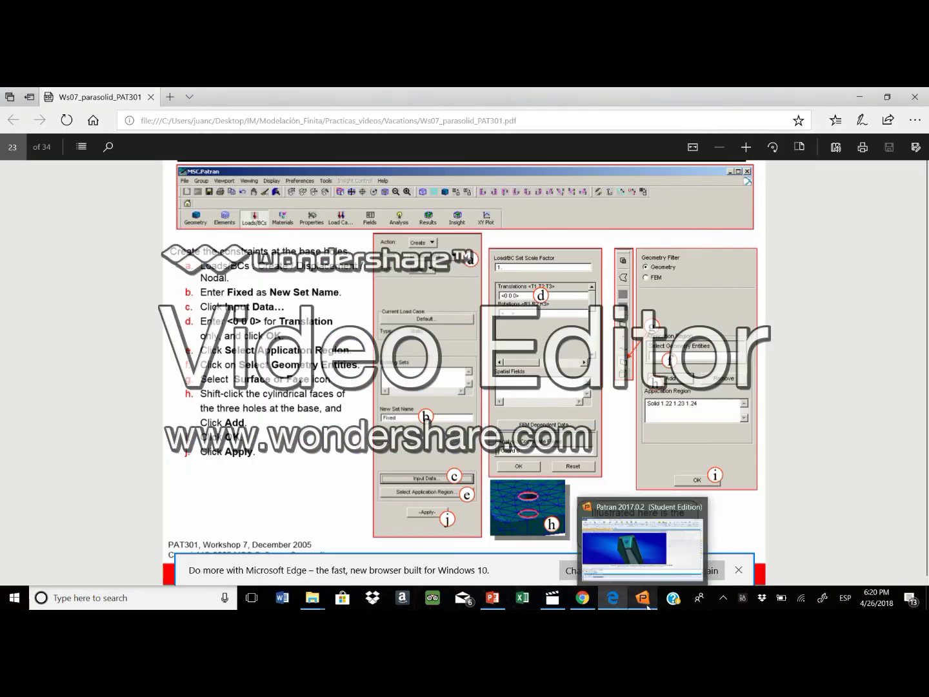
{"action": "left_click", "coordinate": [646, 602]}
{"action": "left_click", "coordinate": [613, 597]}
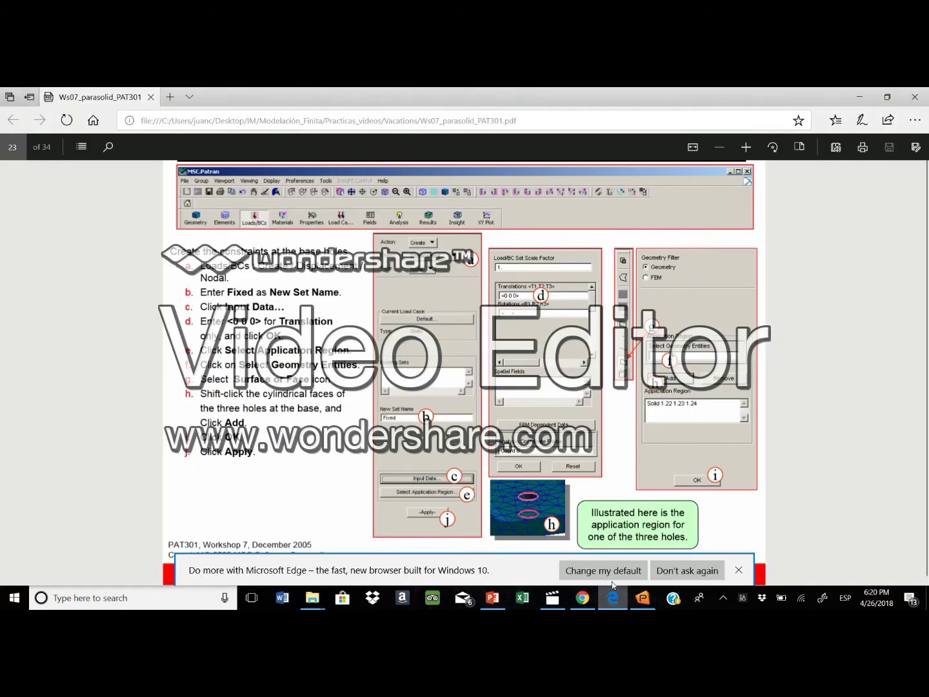
{"action": "mouse_move", "coordinate": [642, 606]}
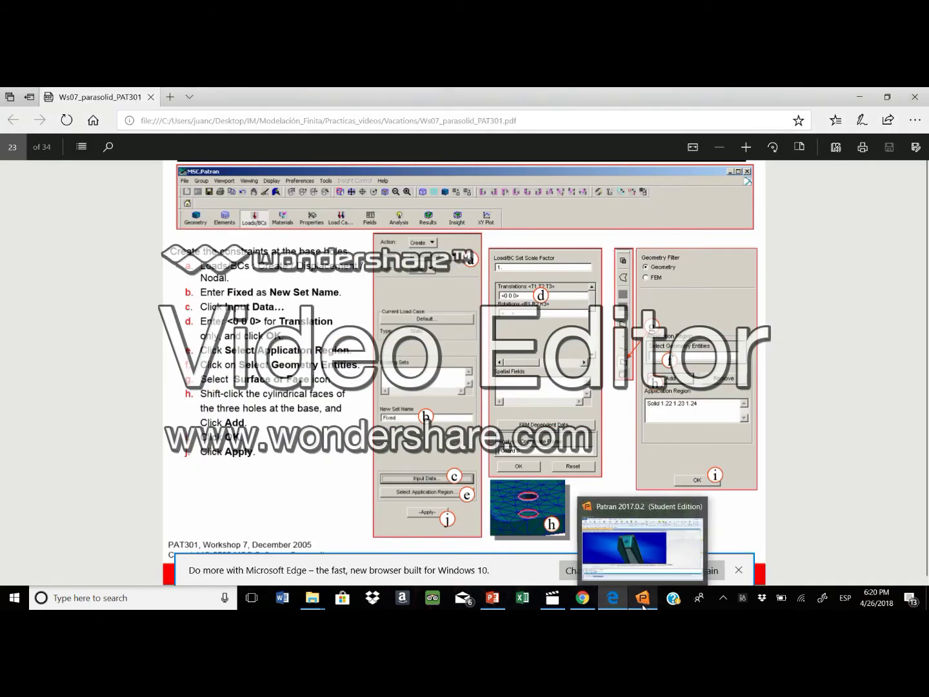
{"action": "left_click", "coordinate": [643, 600]}
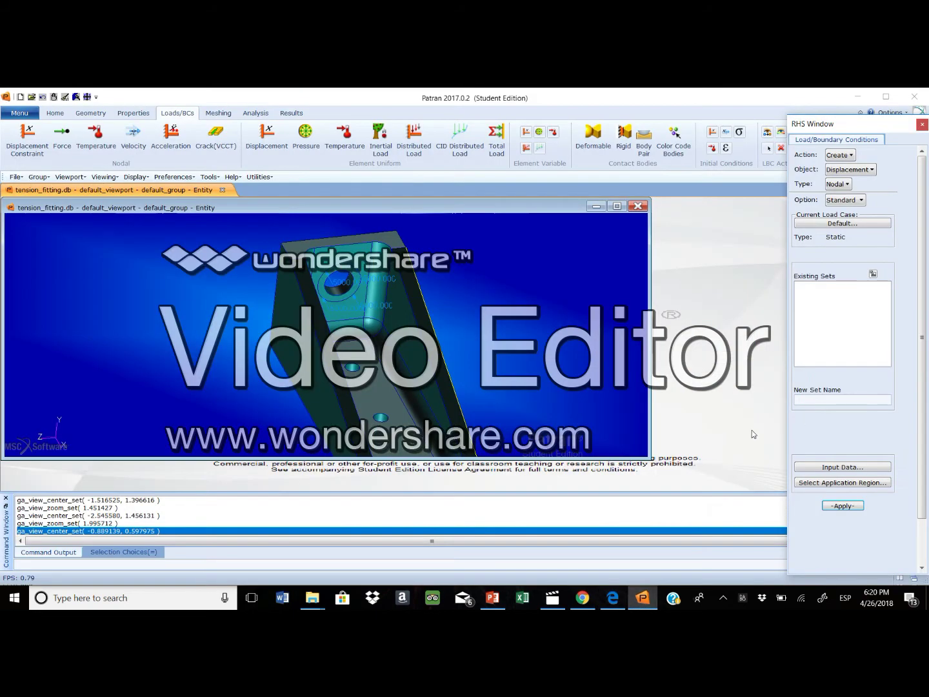
{"action": "left_click", "coordinate": [807, 401]}
{"action": "type", "text": "Fixed"}
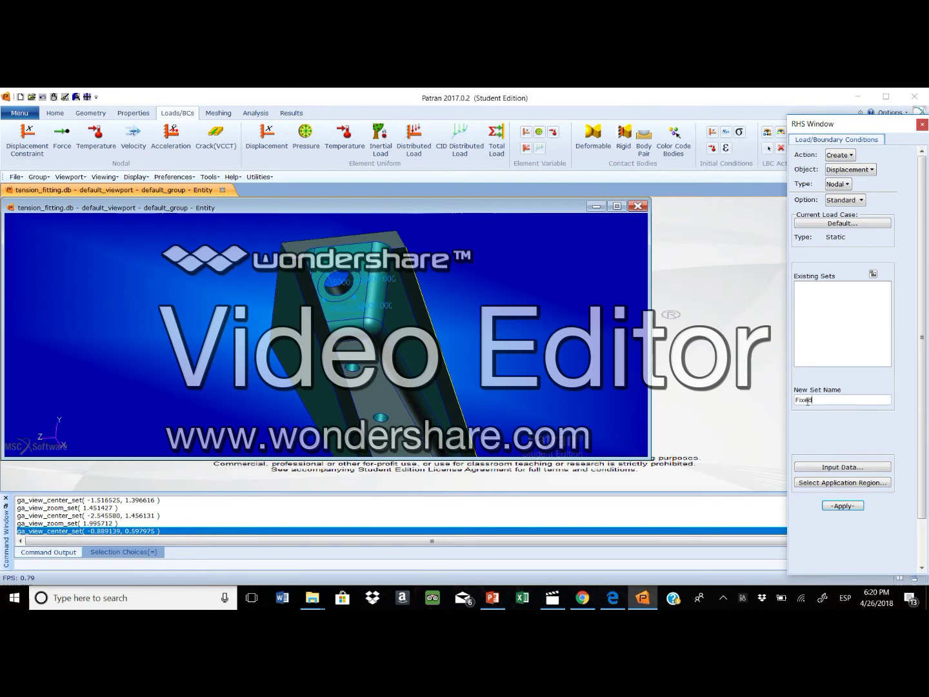
{"action": "left_click", "coordinate": [642, 600]}
{"action": "mouse_move", "coordinate": [642, 602]}
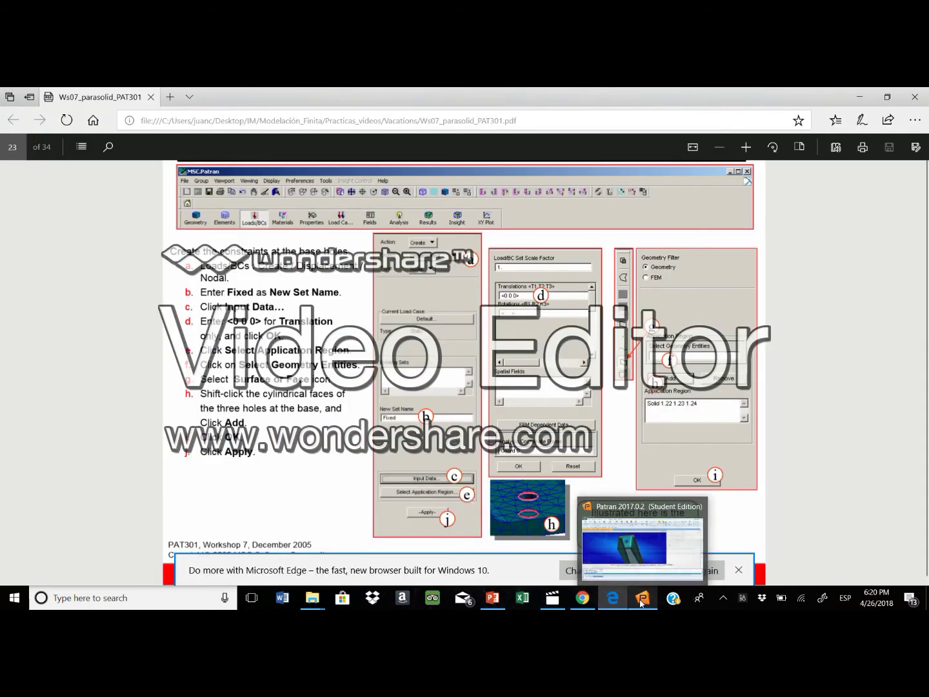
{"action": "left_click", "coordinate": [642, 602]}
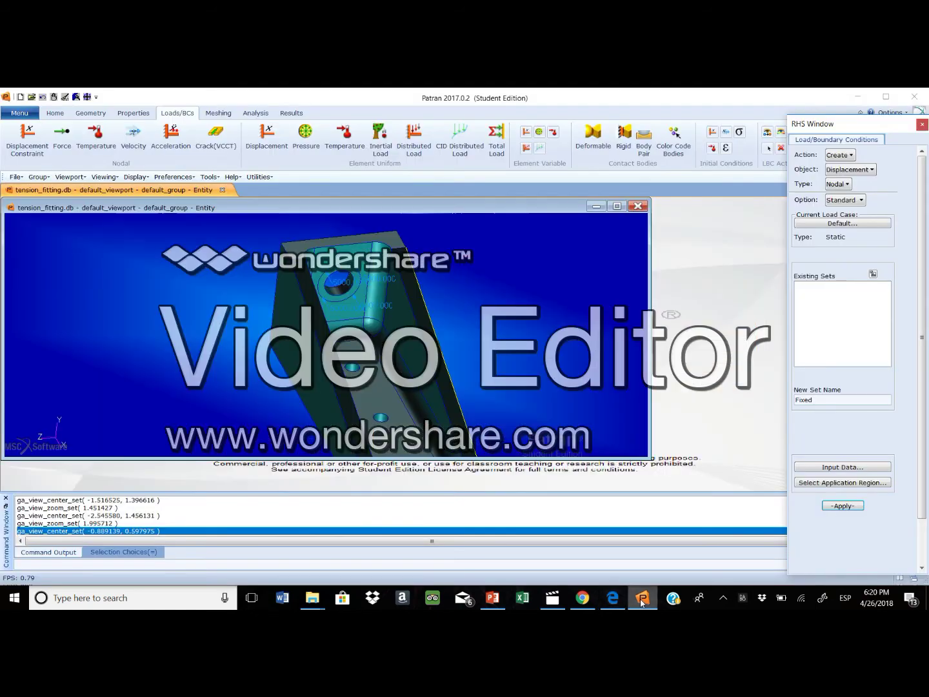
{"action": "left_click", "coordinate": [637, 600]}
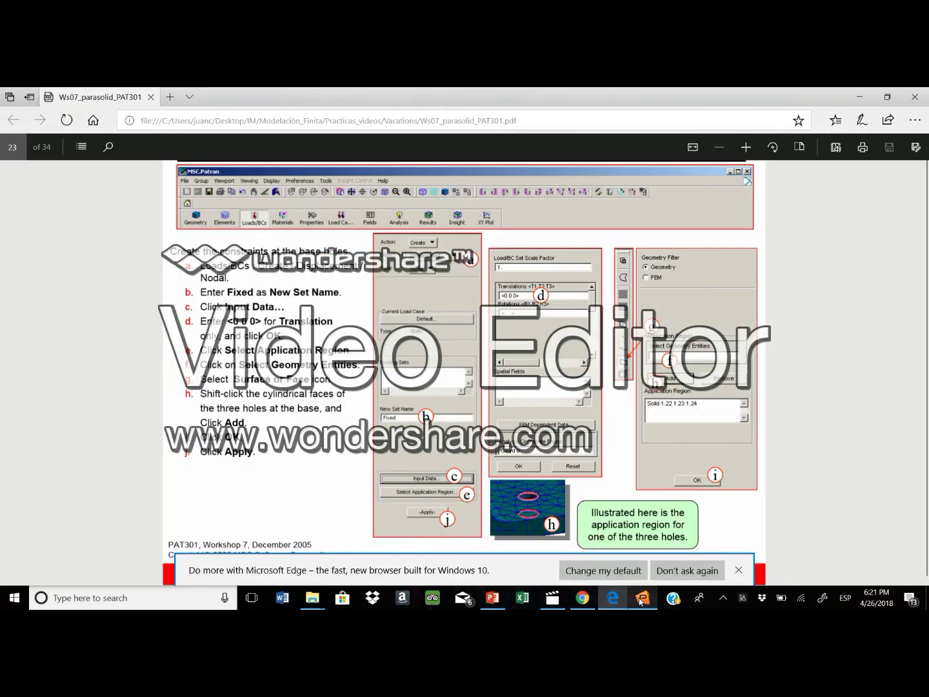
Step: Open the Fixed set's input data in Patran and compare it with page 23 of the workshop PDF
{"action": "left_click", "coordinate": [638, 600]}
{"action": "left_click", "coordinate": [814, 470]}
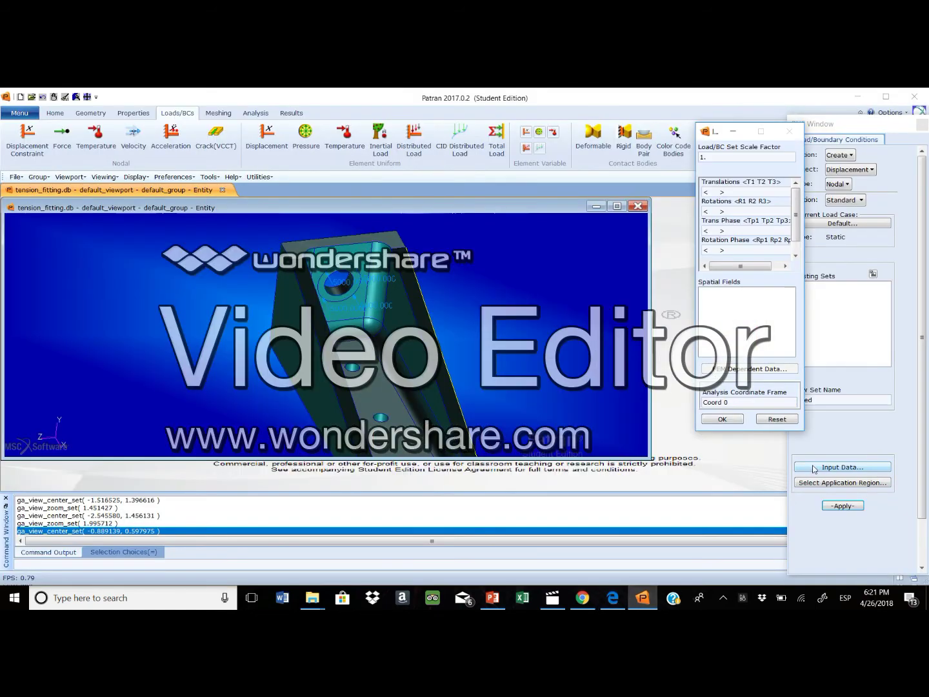
{"action": "left_click", "coordinate": [642, 600]}
{"action": "mouse_move", "coordinate": [642, 602]}
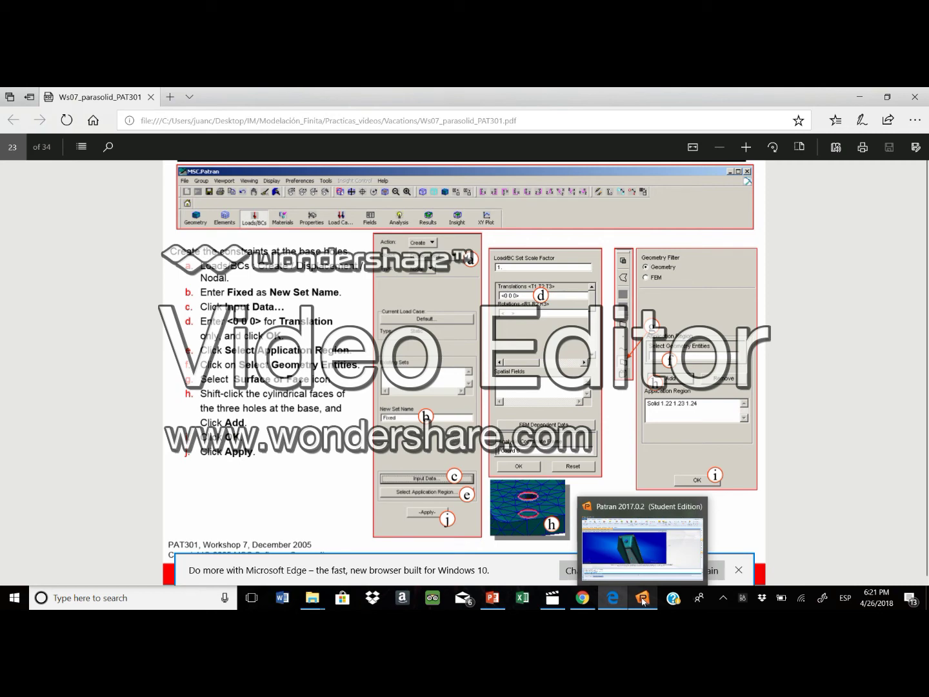
{"action": "left_click", "coordinate": [642, 600]}
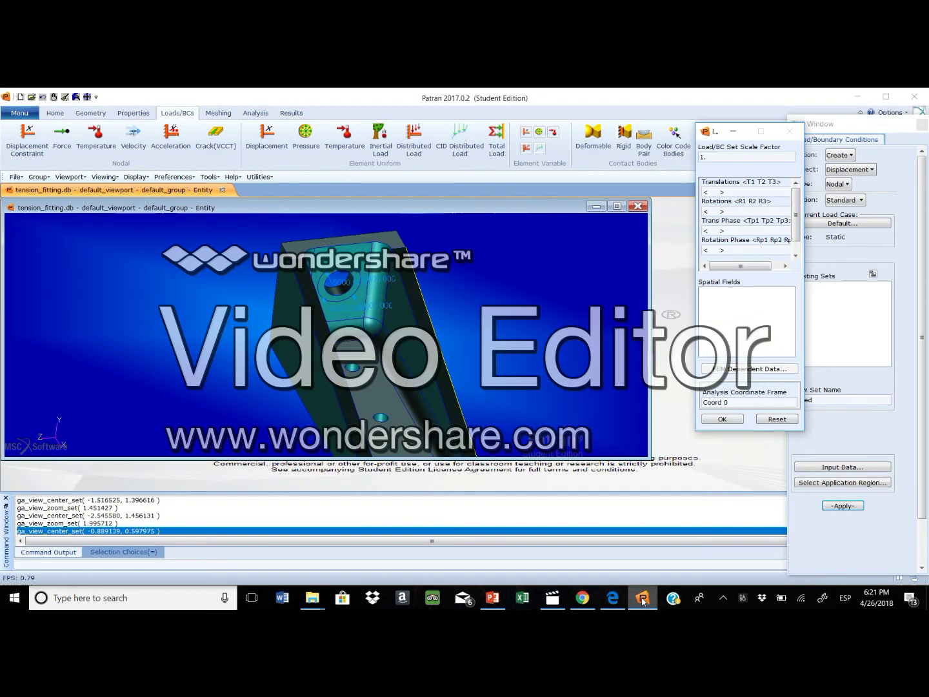
{"action": "left_click", "coordinate": [642, 600]}
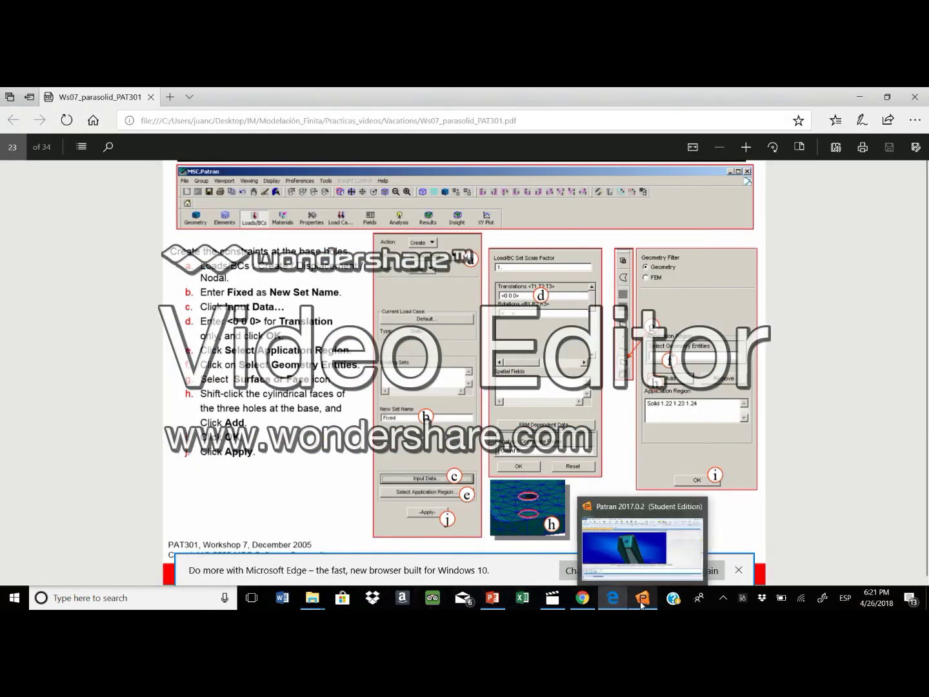
{"action": "left_click", "coordinate": [642, 600]}
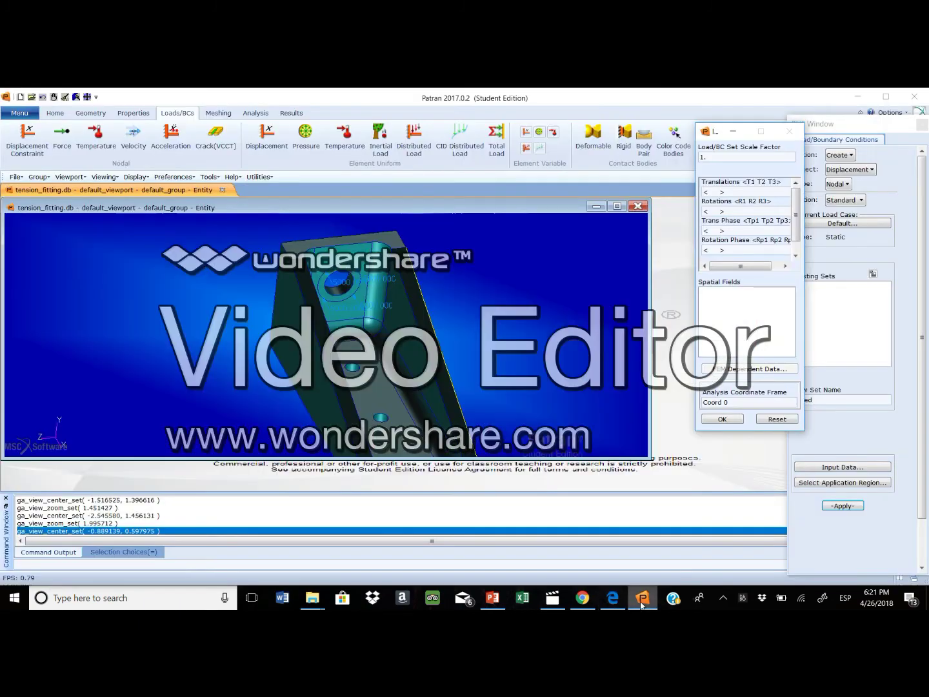
Step: Set the Fixed set's translations to <0 0 0>, check them against the workshop PDF and accept the input data in Patran
{"action": "left_click", "coordinate": [713, 192]}
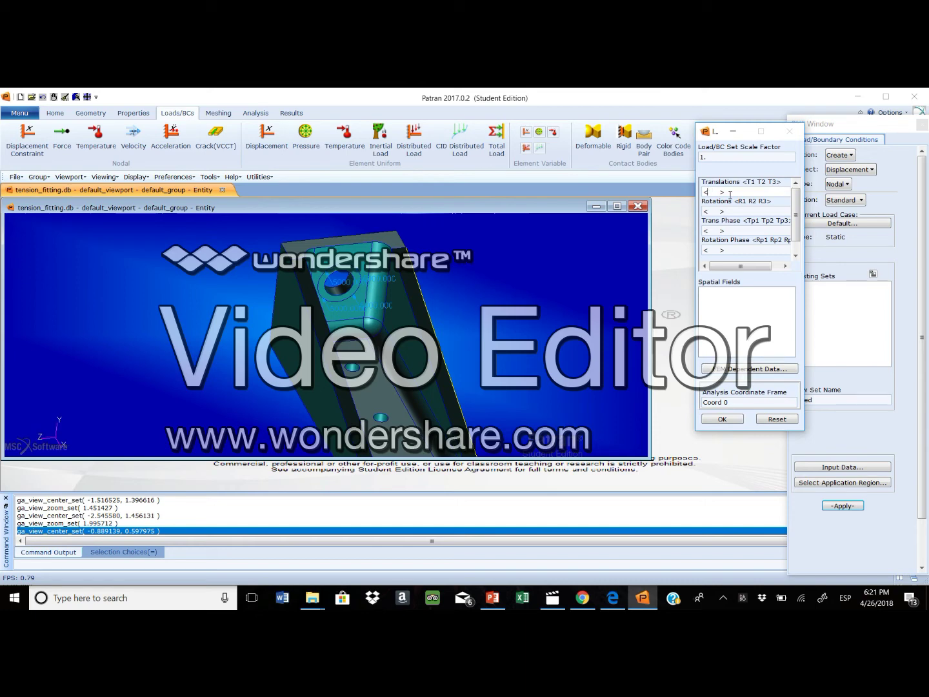
{"action": "type", "text": "0 0 0"}
{"action": "key", "text": "BackSpace"}
{"action": "left_click", "coordinate": [612, 597]}
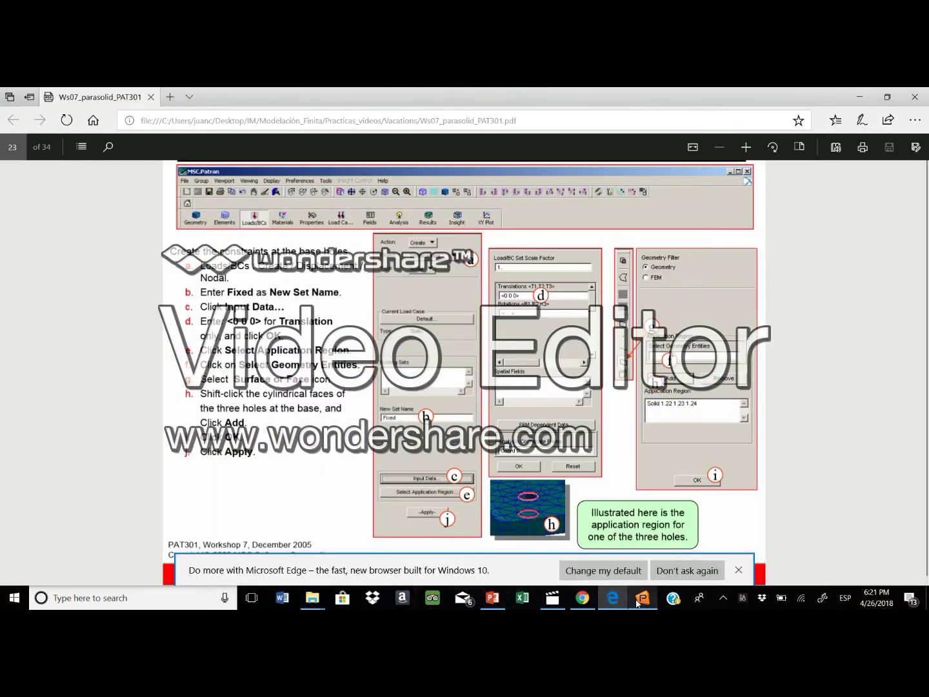
{"action": "left_click", "coordinate": [639, 600]}
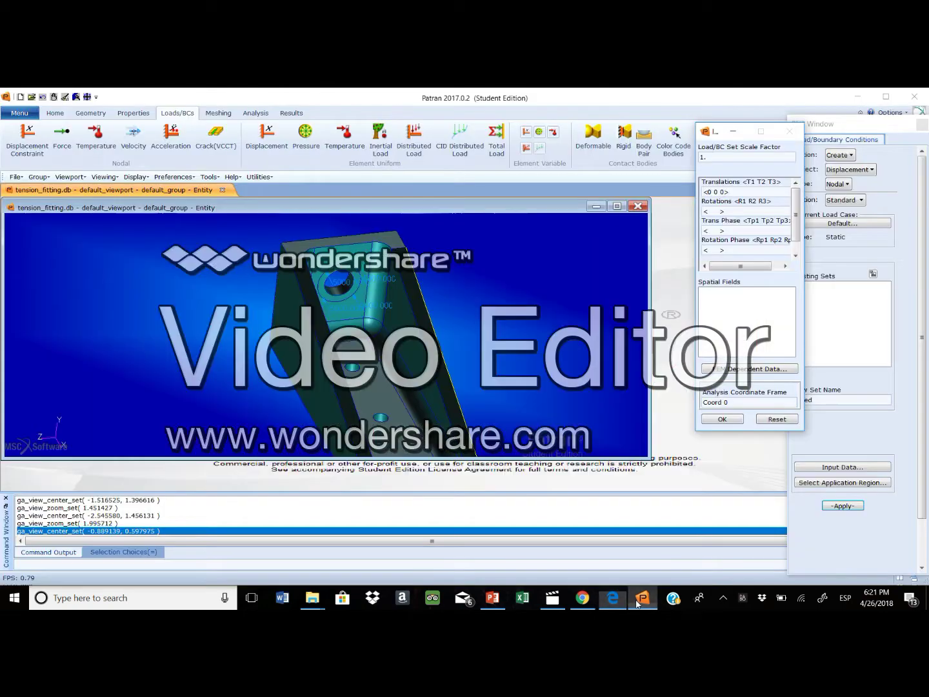
{"action": "left_click", "coordinate": [732, 418]}
Step: Open the Fixed set's application region settings in Patran and check them against the instructions on page 23 of the workshop PDF
{"action": "left_click", "coordinate": [620, 596]}
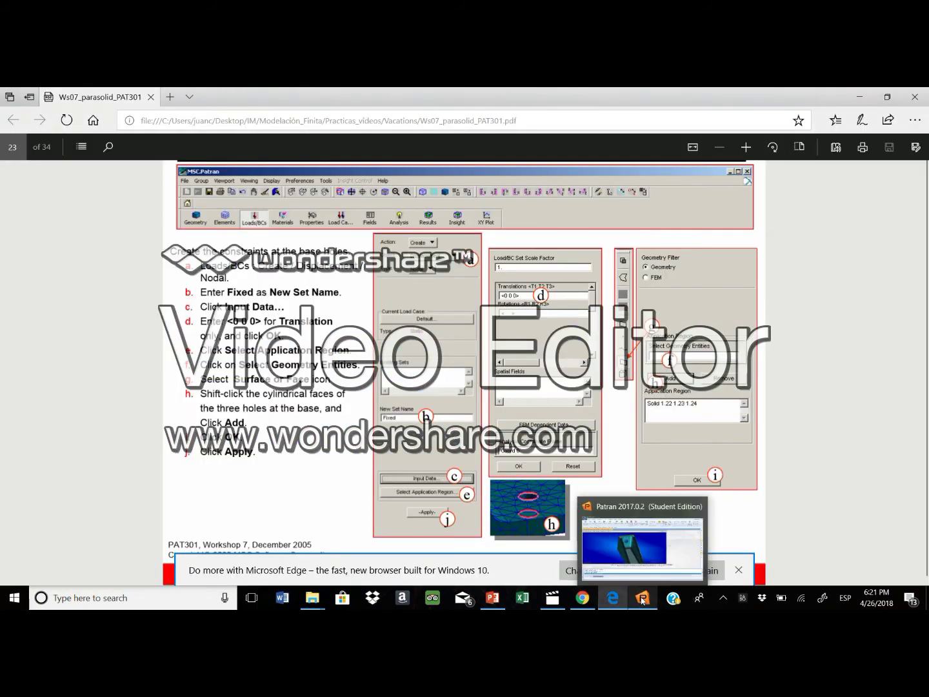
{"action": "left_click", "coordinate": [642, 600]}
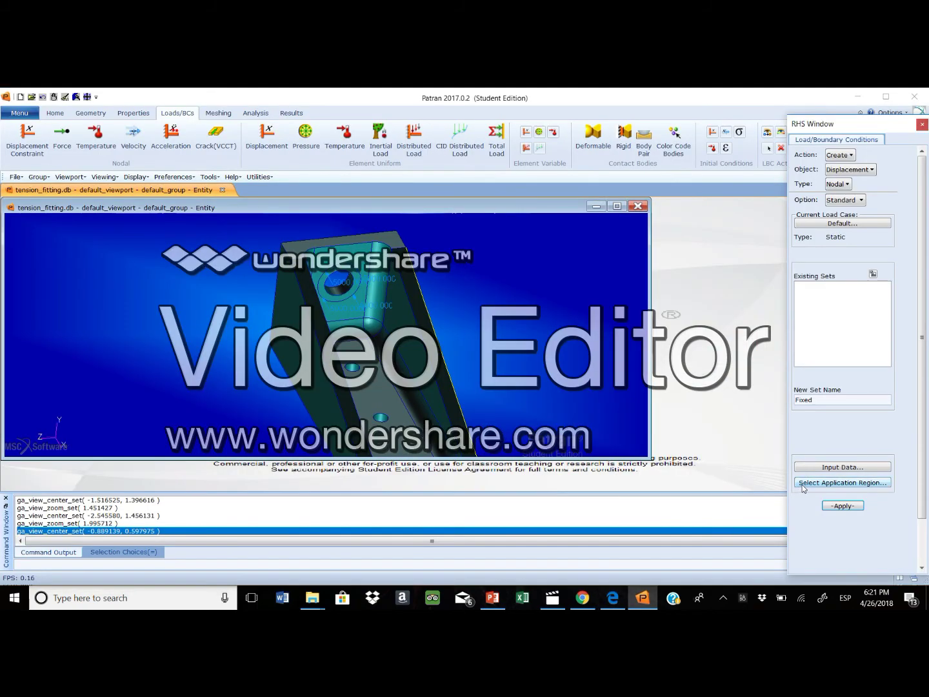
{"action": "left_click", "coordinate": [802, 488]}
{"action": "left_click", "coordinate": [613, 598]}
{"action": "mouse_move", "coordinate": [648, 604]}
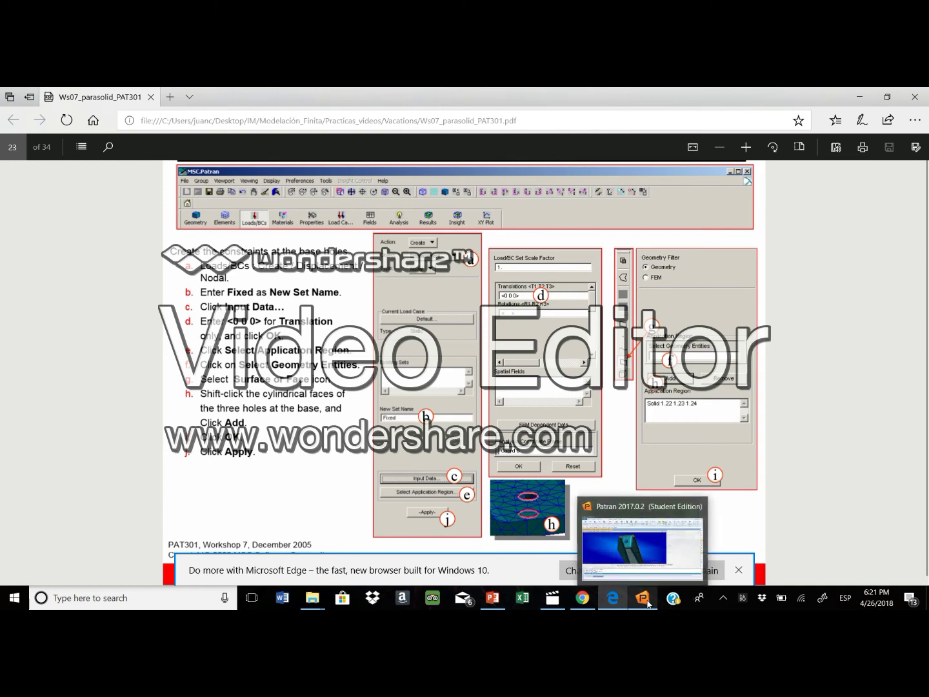
{"action": "left_click", "coordinate": [648, 603]}
{"action": "left_click", "coordinate": [637, 603]}
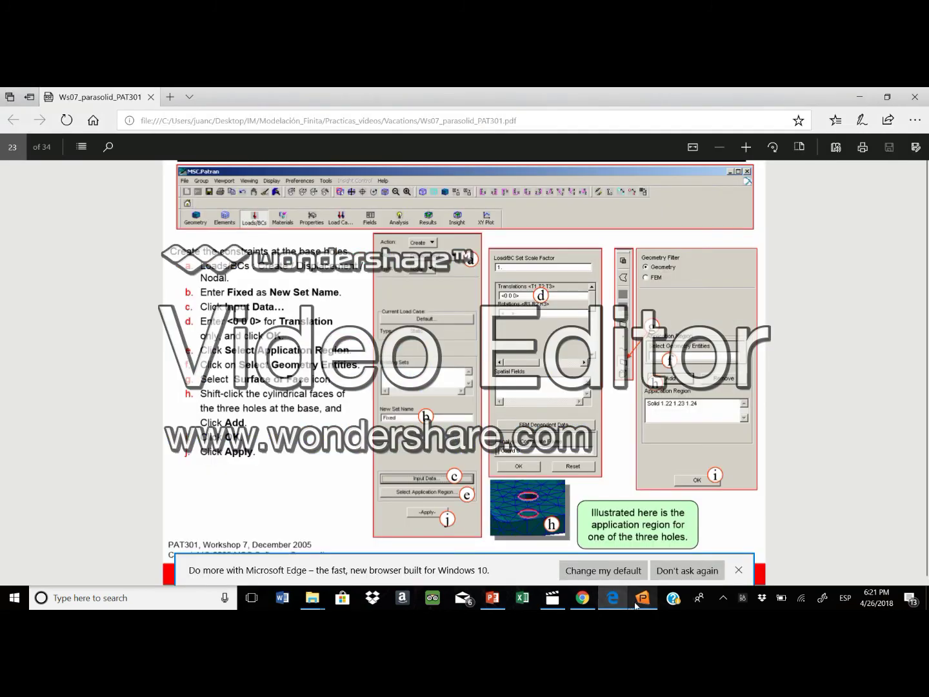
{"action": "mouse_move", "coordinate": [637, 604]}
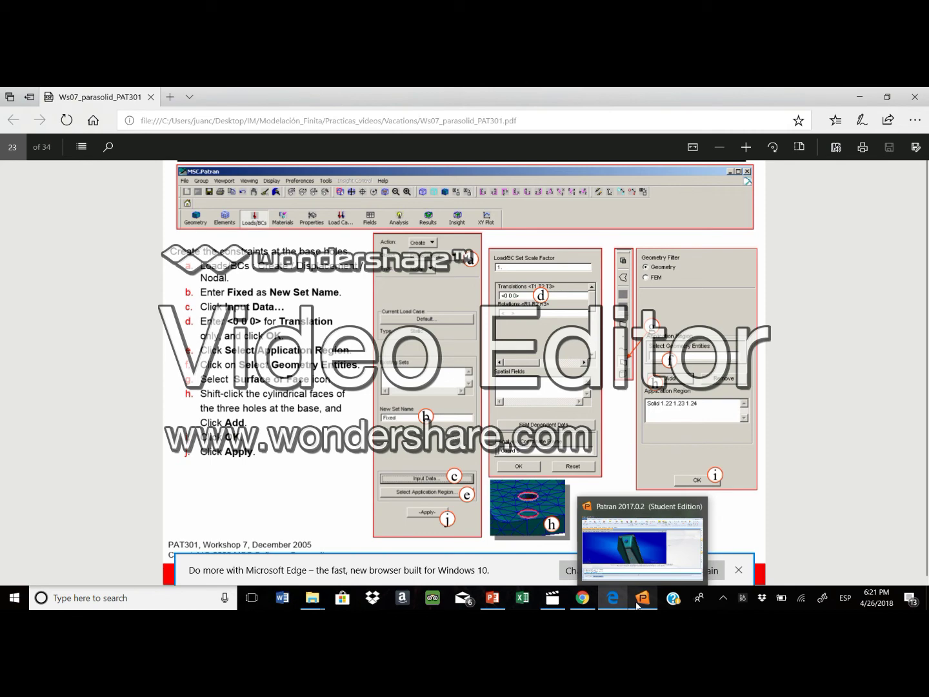
{"action": "left_click", "coordinate": [637, 605]}
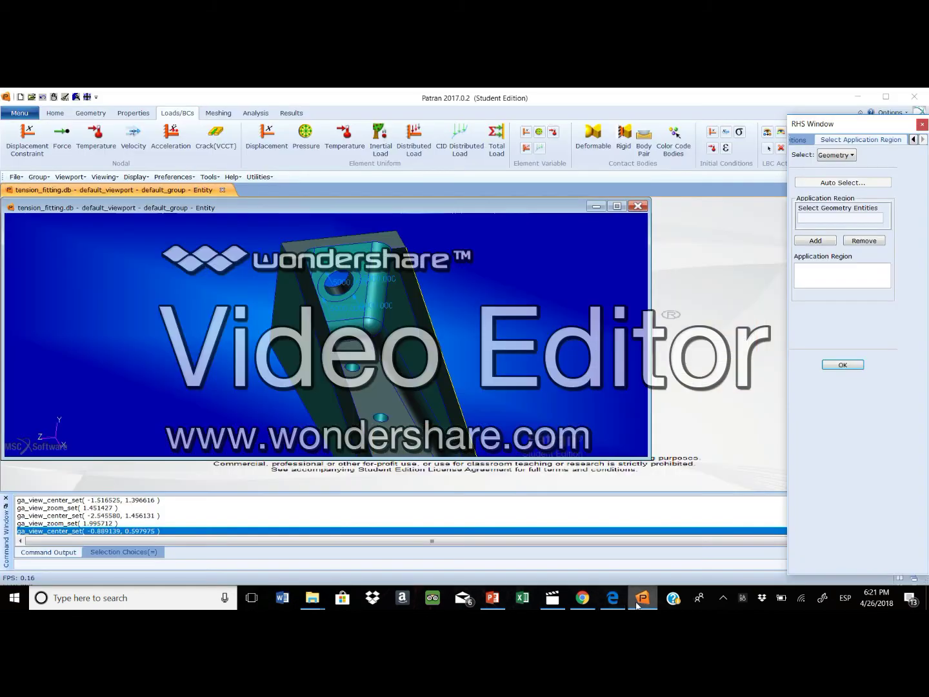
{"action": "left_click", "coordinate": [639, 604]}
{"action": "mouse_move", "coordinate": [645, 605]}
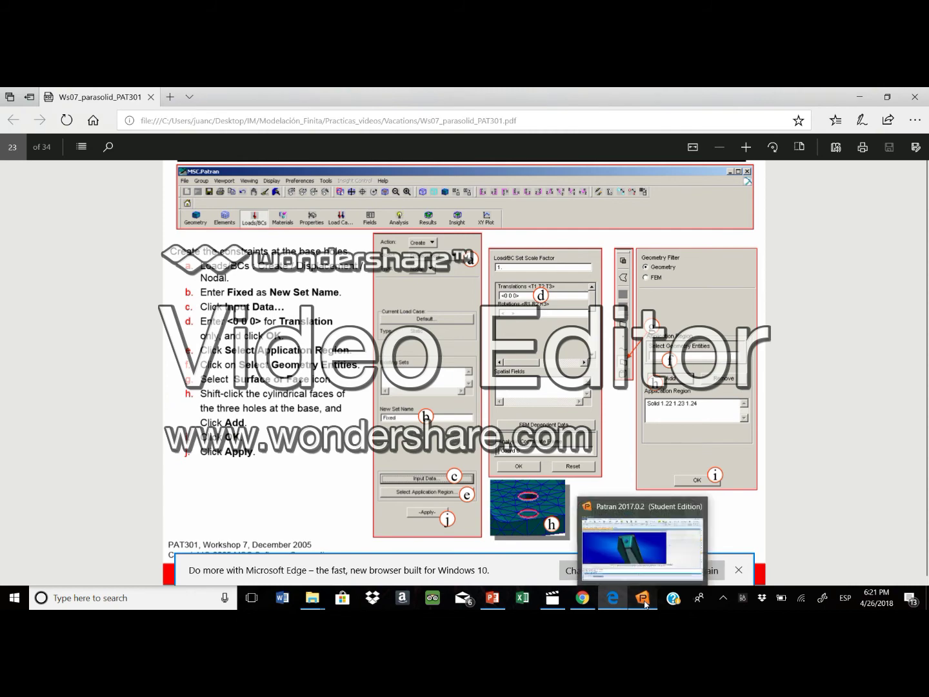
{"action": "left_click", "coordinate": [645, 605]}
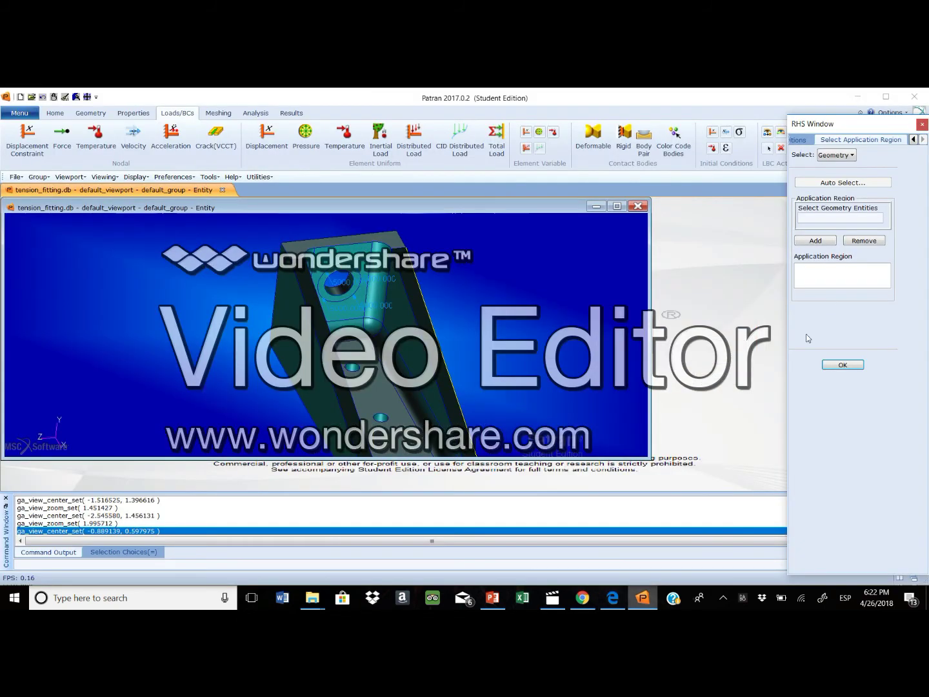
Step: Set the application region's selection type to Geometry and check the face-picking instructions on page 23 of the workshop PDF
{"action": "left_click", "coordinate": [848, 156]}
{"action": "left_click", "coordinate": [838, 165]}
{"action": "left_click", "coordinate": [642, 600]}
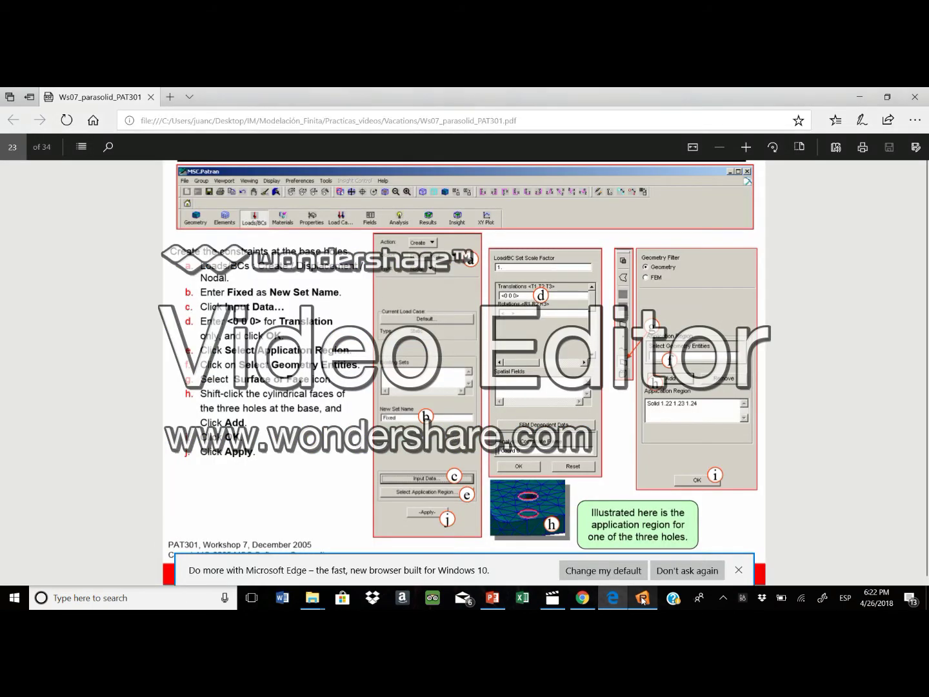
{"action": "mouse_move", "coordinate": [643, 601]}
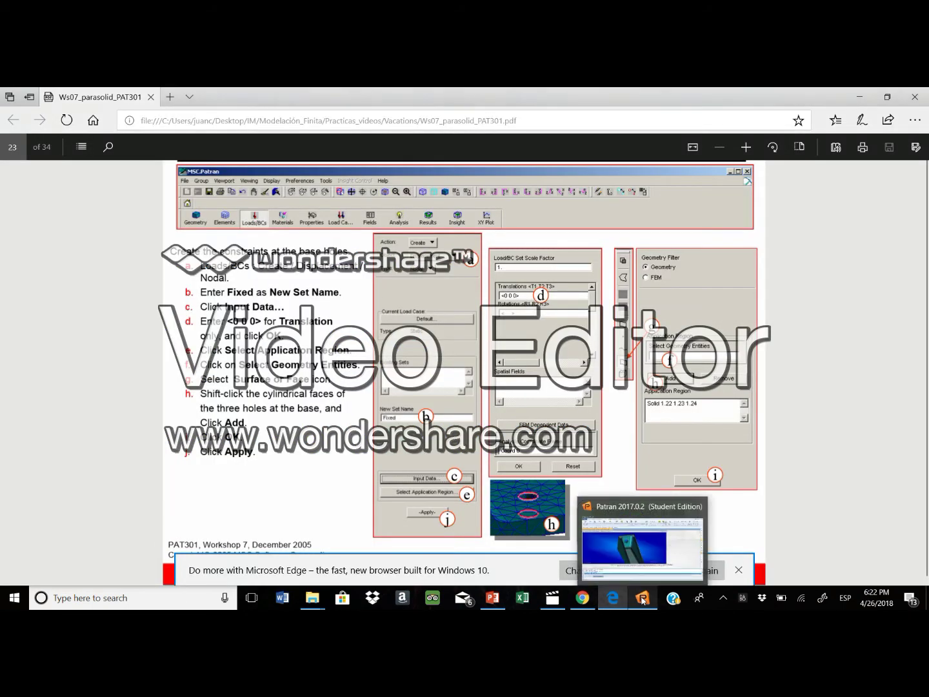
{"action": "left_click", "coordinate": [642, 600]}
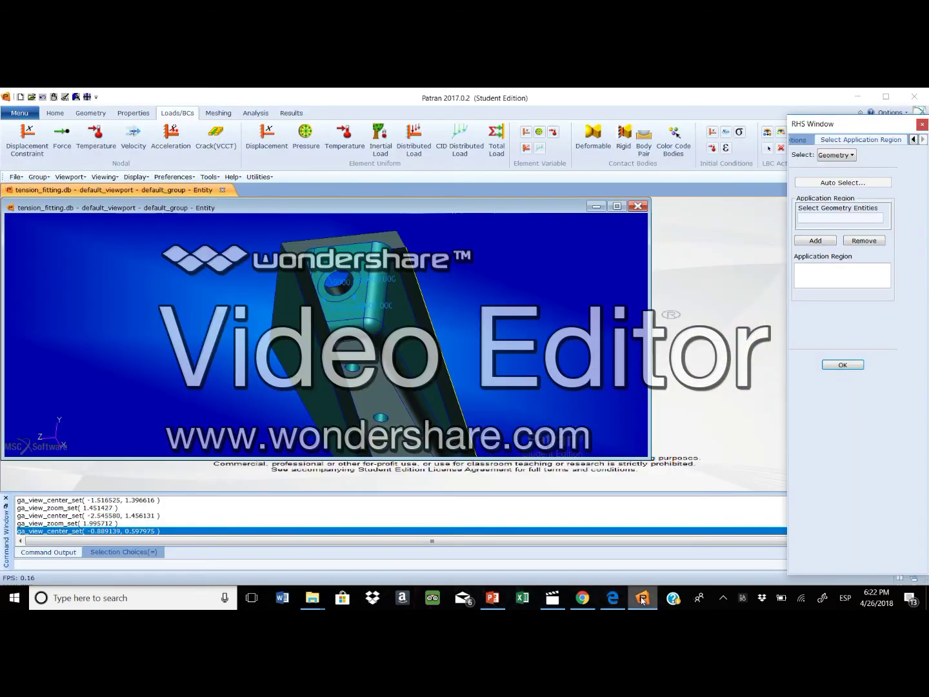
{"action": "left_click", "coordinate": [611, 596]}
{"action": "mouse_move", "coordinate": [637, 602]}
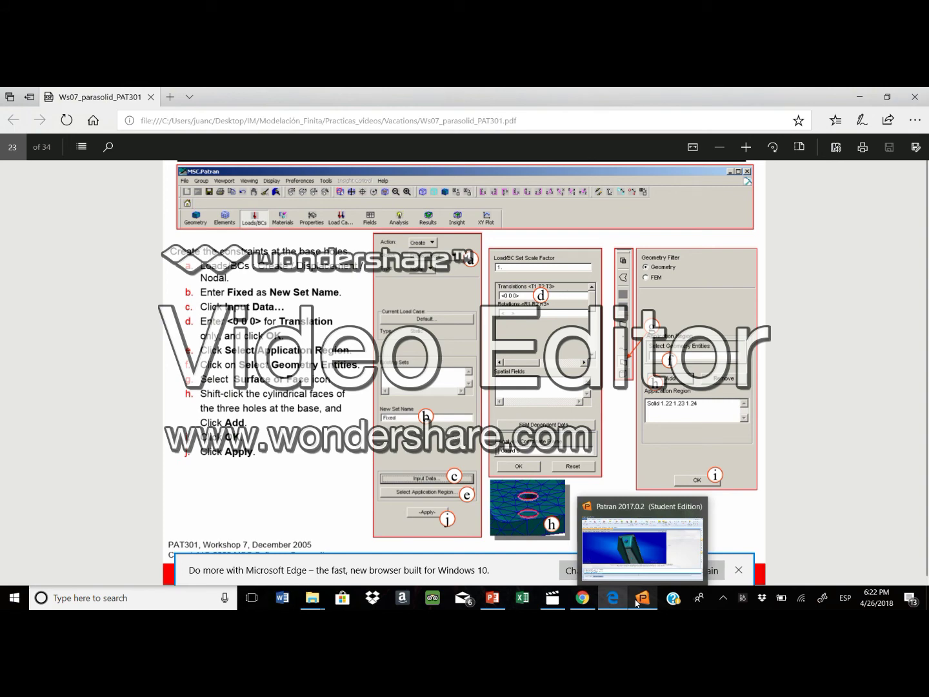
{"action": "left_click", "coordinate": [637, 600]}
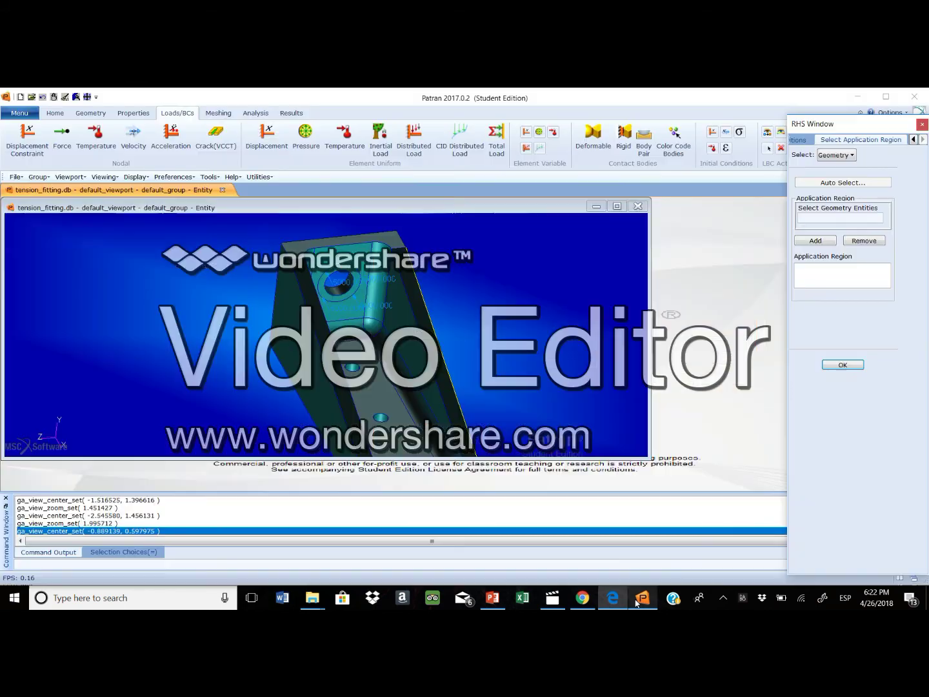
Step: Move the application region form off the picking filters, choose the Surface or Face filter and check the hole-selection instruction in the PDF
{"action": "left_click_drag", "start_coordinate": [831, 147], "coordinate": [859, 303]}
{"action": "left_click_drag", "start_coordinate": [781, 238], "coordinate": [752, 144]}
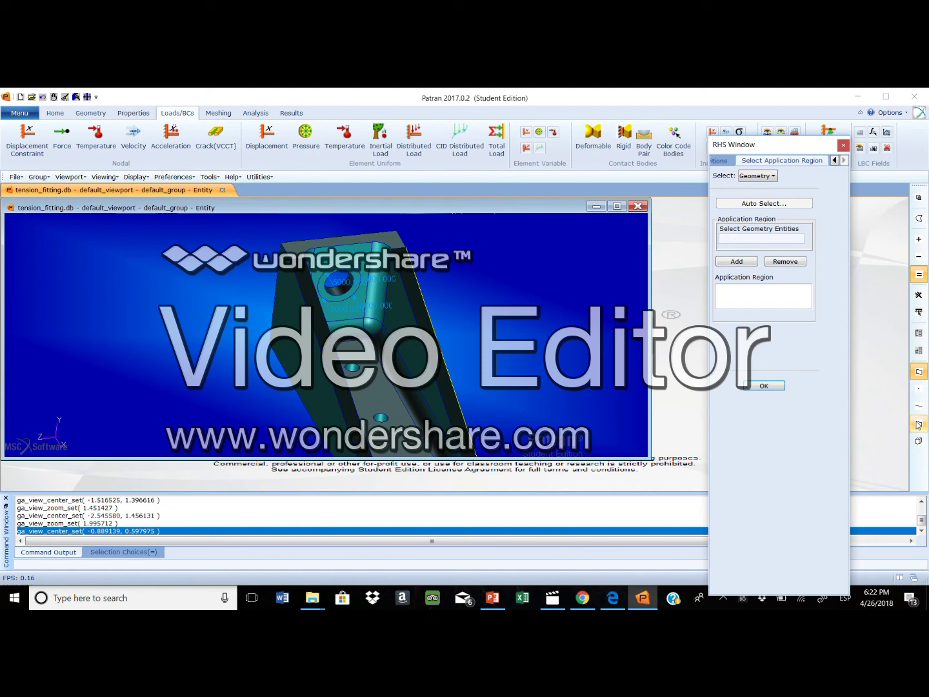
{"action": "left_click", "coordinate": [613, 598]}
{"action": "mouse_move", "coordinate": [642, 607]}
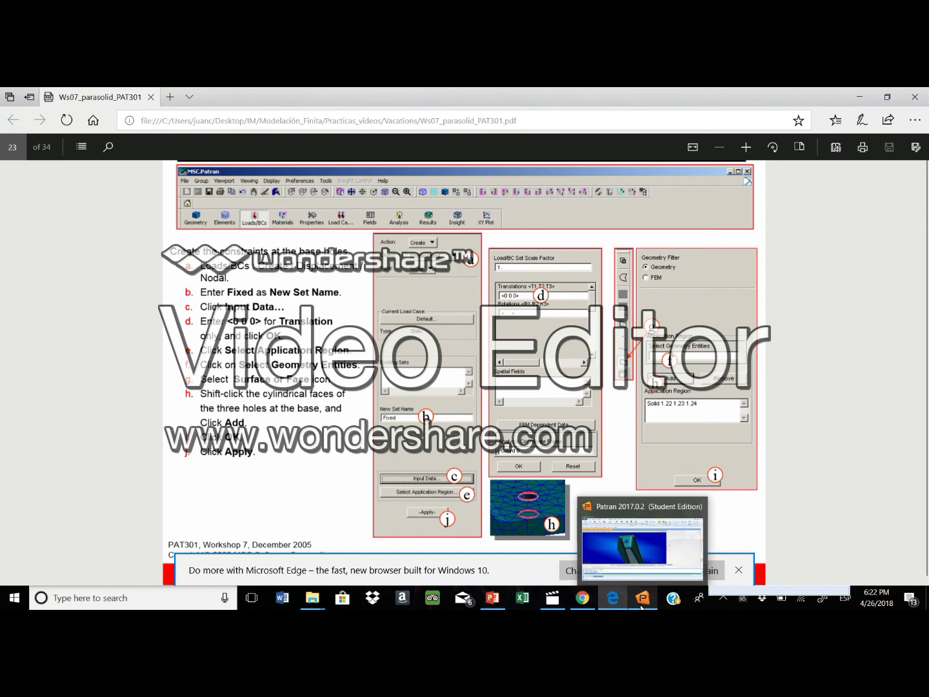
{"action": "left_click", "coordinate": [642, 605]}
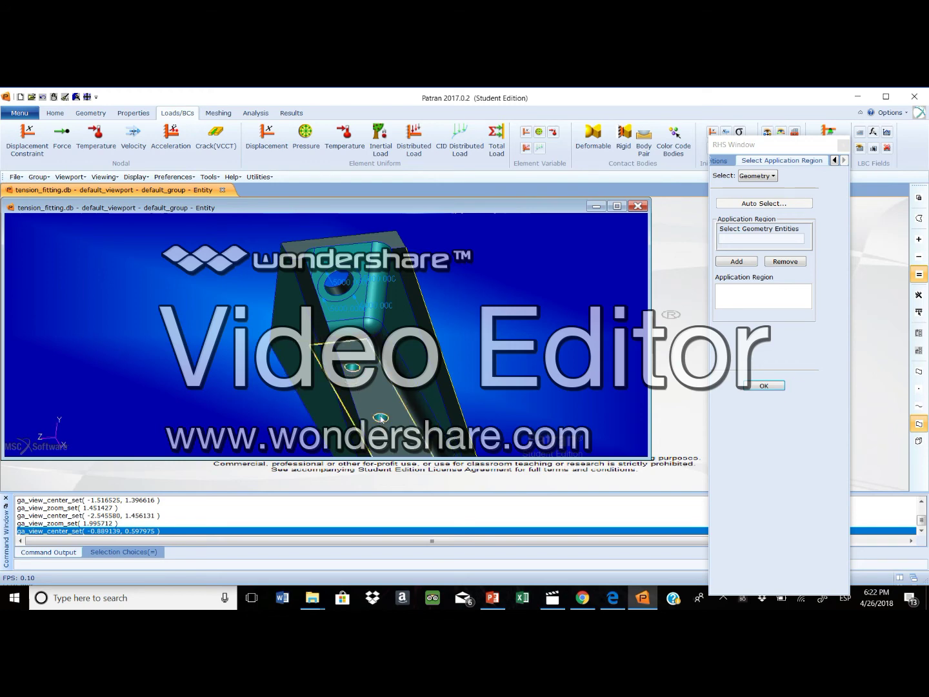
Step: Add the cylindrical faces of the three base holes, Solid 1.22 1.23 1.24, to the Fixed set's application region
{"action": "scroll", "coordinate": [407, 403], "scroll_direction": "up", "scroll_amount": 3}
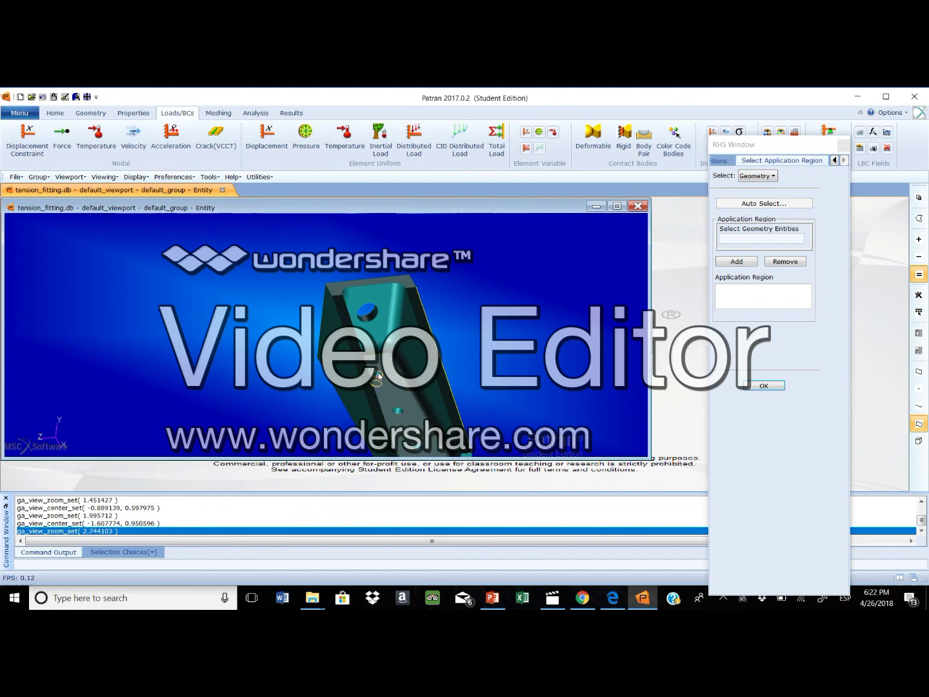
{"action": "left_click", "coordinate": [638, 600]}
{"action": "left_click", "coordinate": [639, 600]}
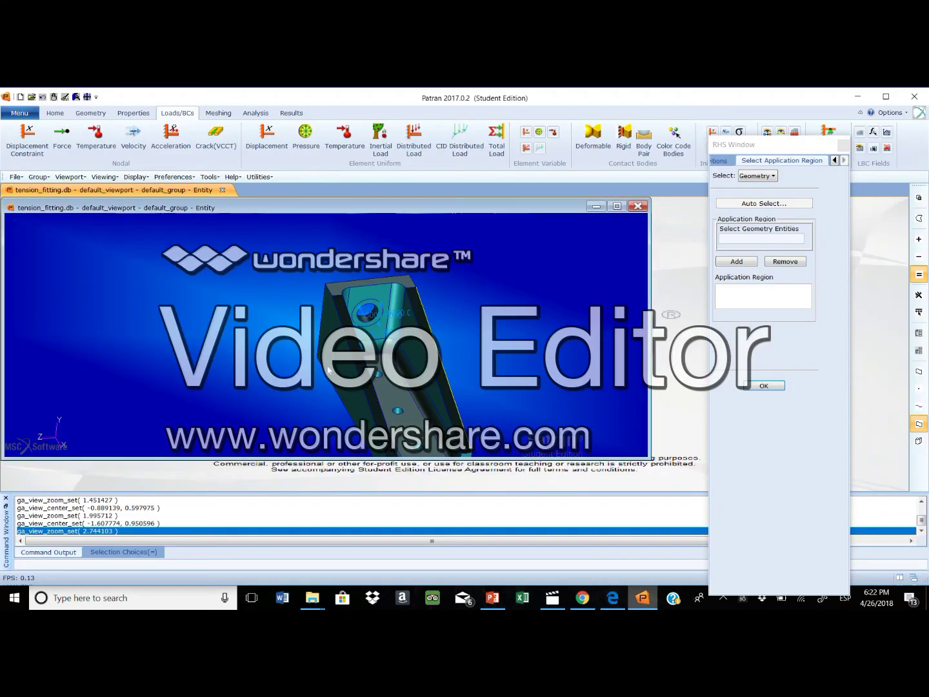
{"action": "left_click", "coordinate": [379, 378]}
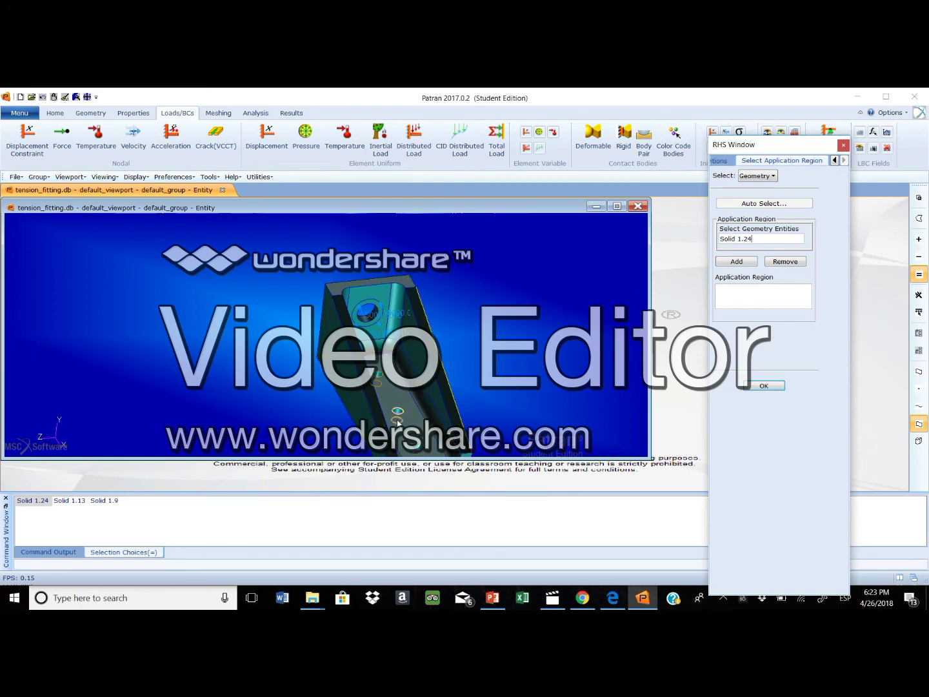
{"action": "left_click", "coordinate": [398, 424]}
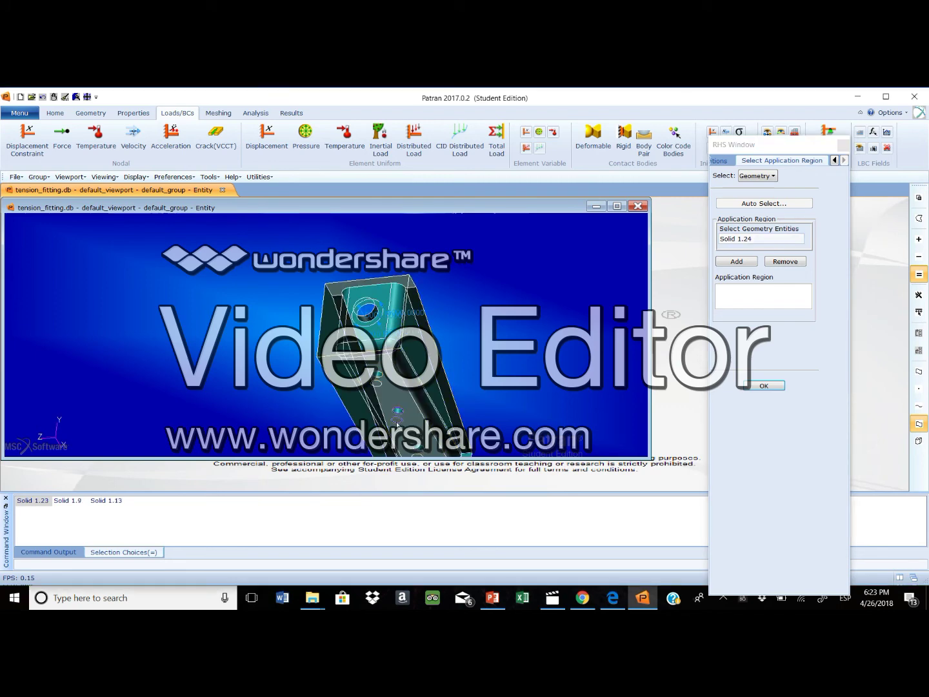
{"action": "left_click", "coordinate": [418, 456]}
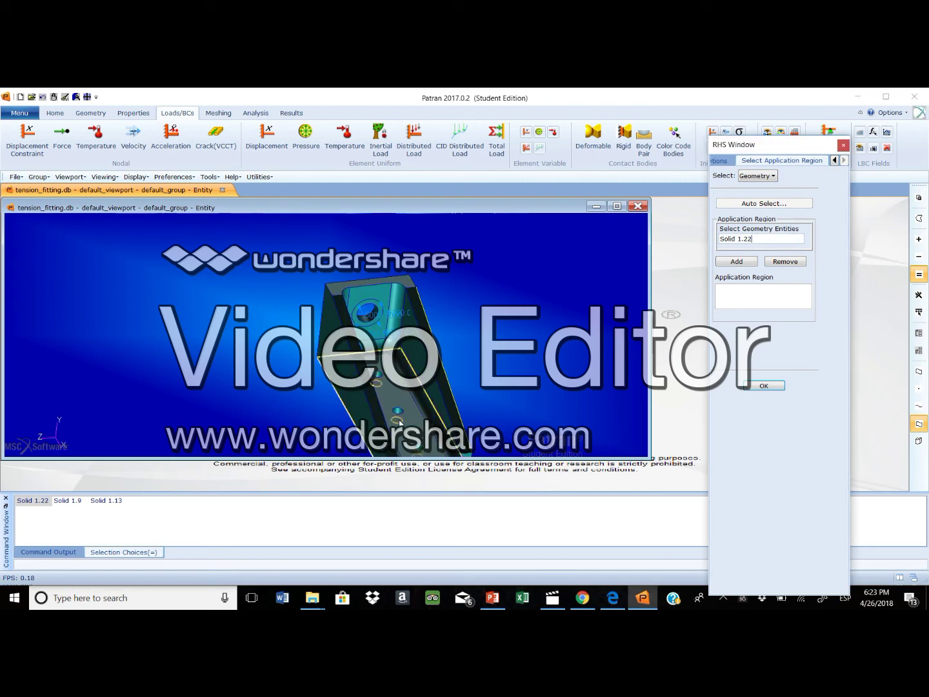
{"action": "left_click", "coordinate": [390, 402], "text": "shift"}
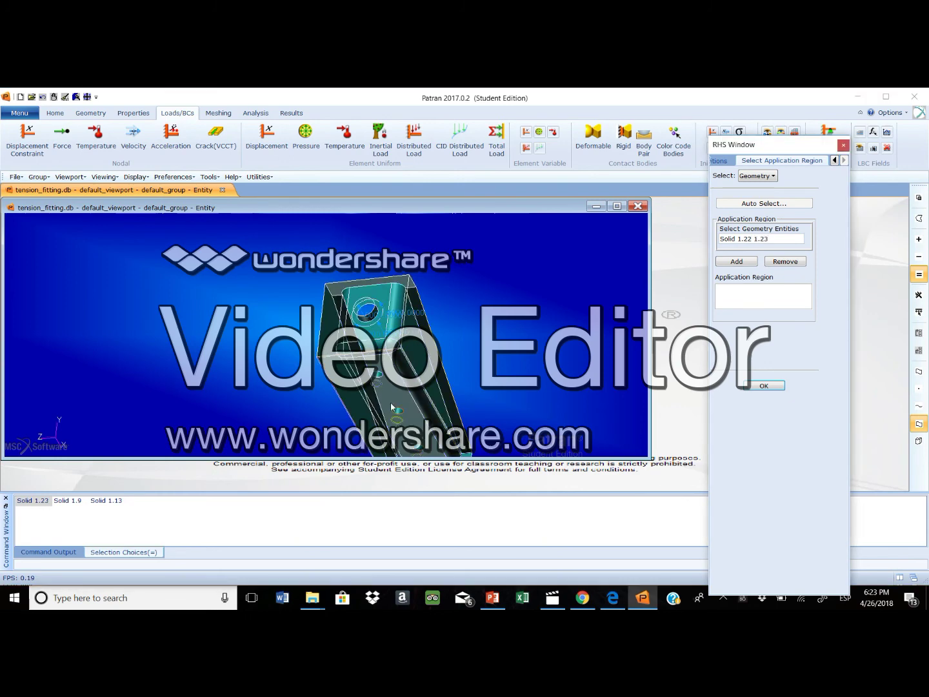
{"action": "left_click", "coordinate": [379, 386], "text": "shift"}
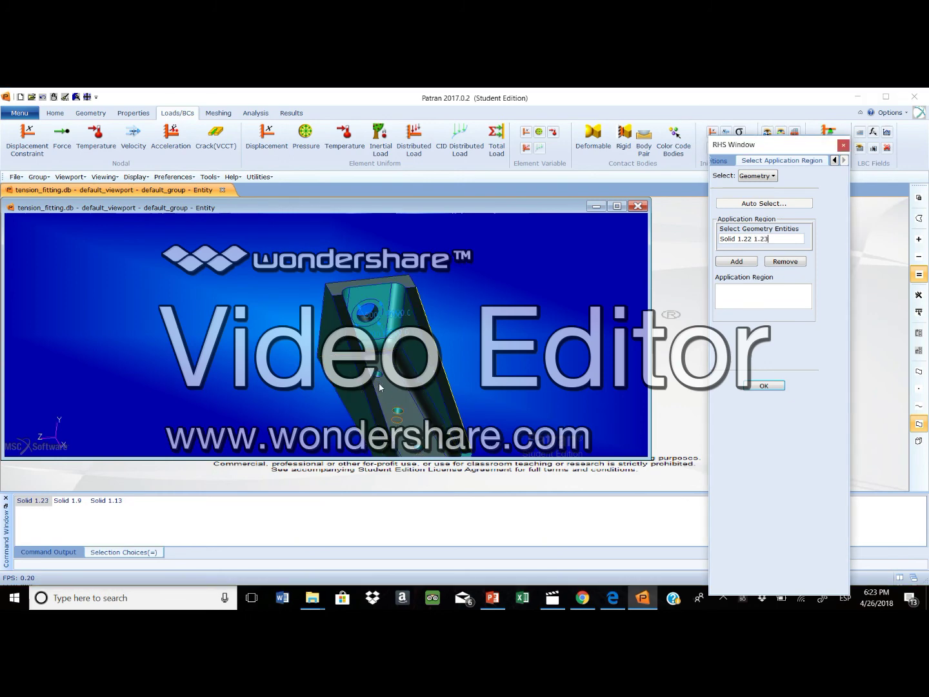
{"action": "left_click", "coordinate": [741, 264]}
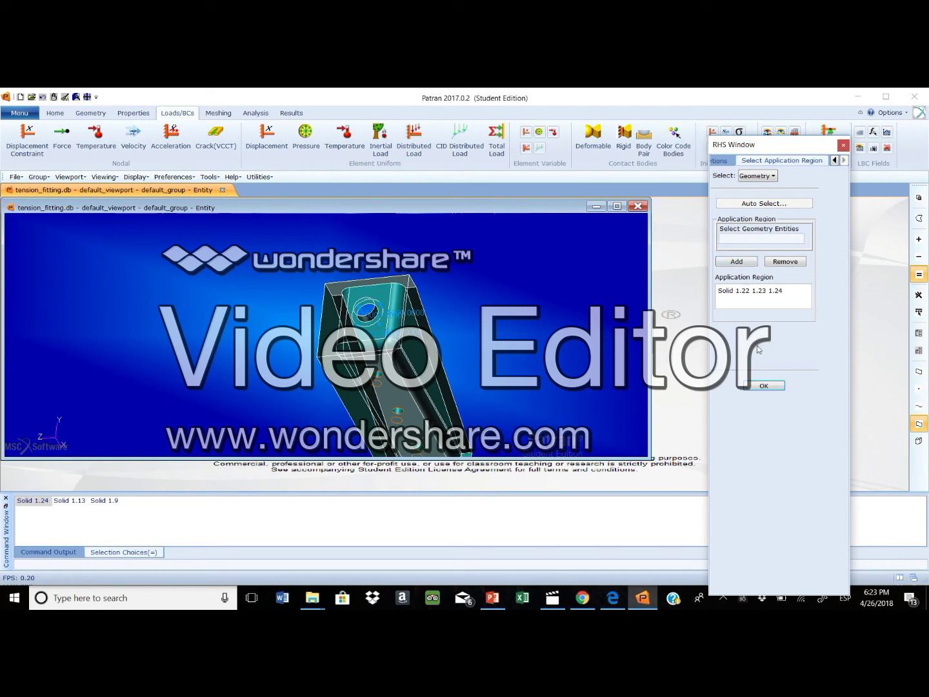
Step: Accept the Fixed set's application region, check the remaining instruction on page 23 of the workshop PDF and return to Patran
{"action": "left_click", "coordinate": [766, 387]}
{"action": "left_click", "coordinate": [612, 598]}
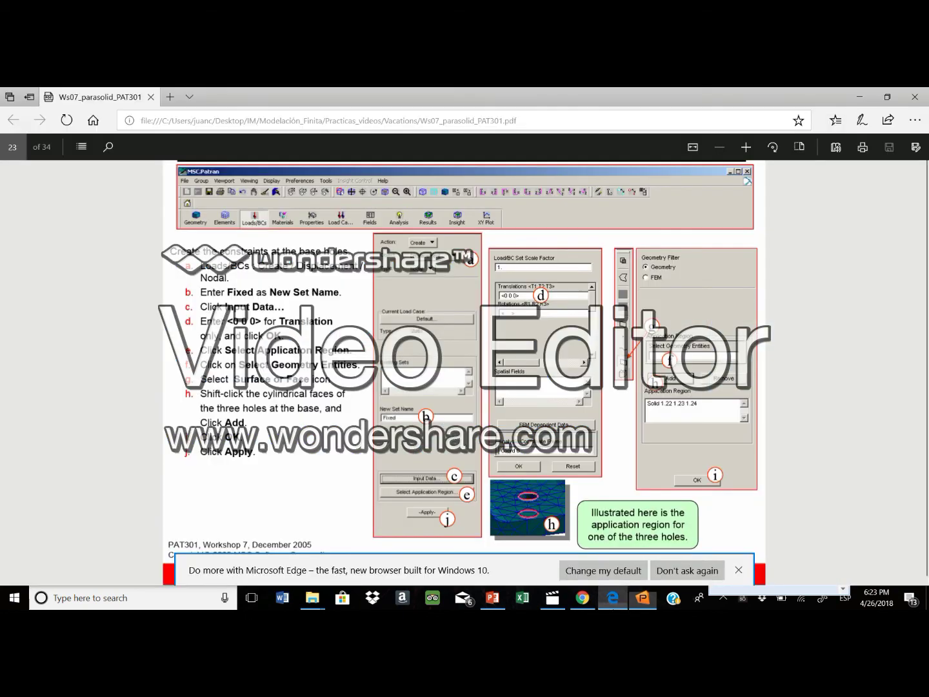
{"action": "mouse_move", "coordinate": [647, 606]}
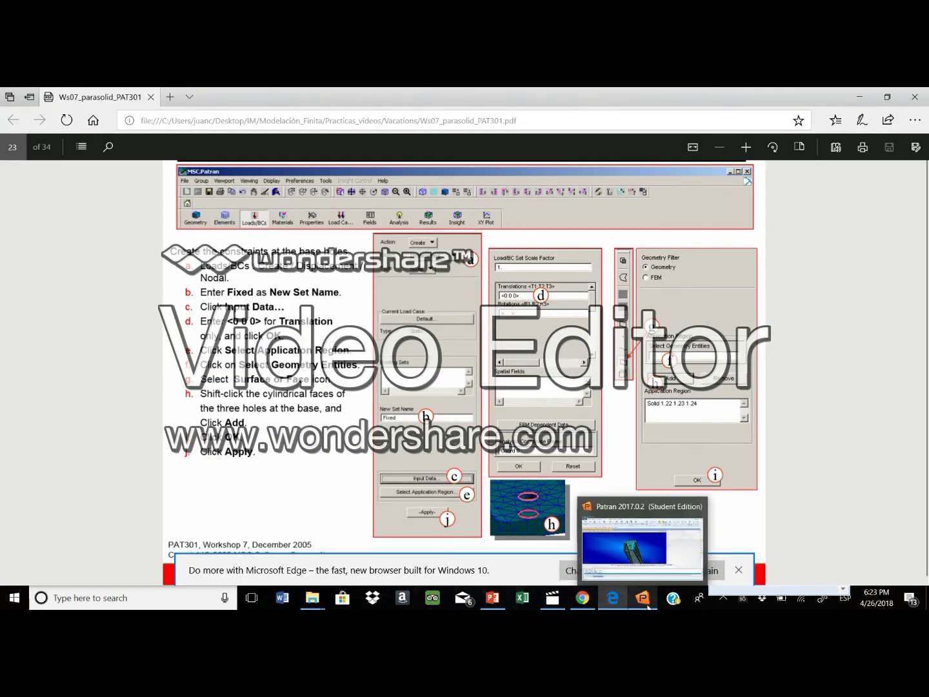
{"action": "left_click", "coordinate": [648, 605]}
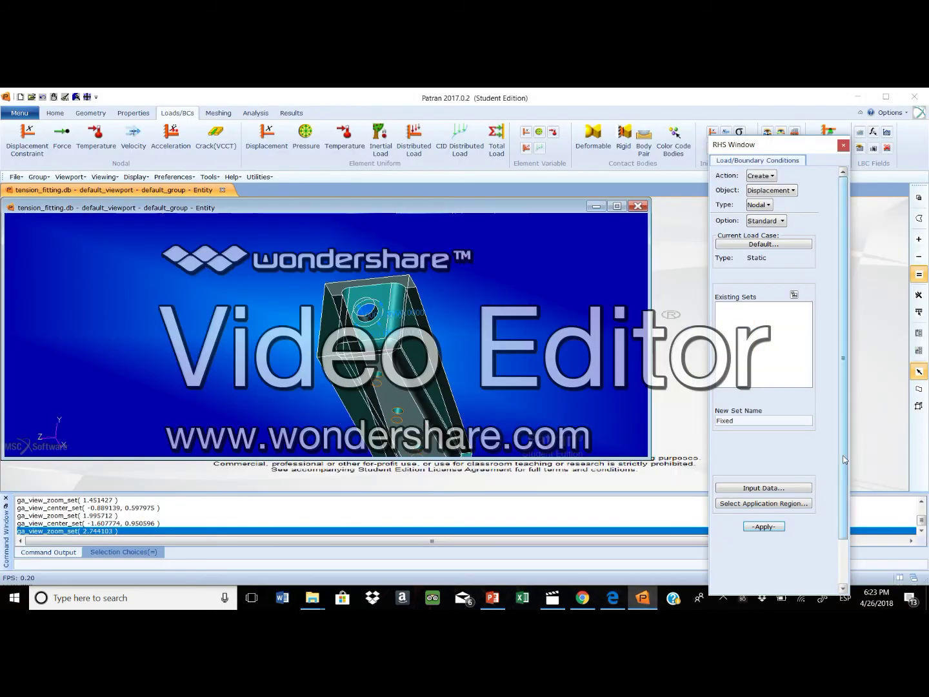
Step: Create the Fixed nodal displacement set on the three base holes and inspect its constraints on the fitting
{"action": "left_click", "coordinate": [774, 527]}
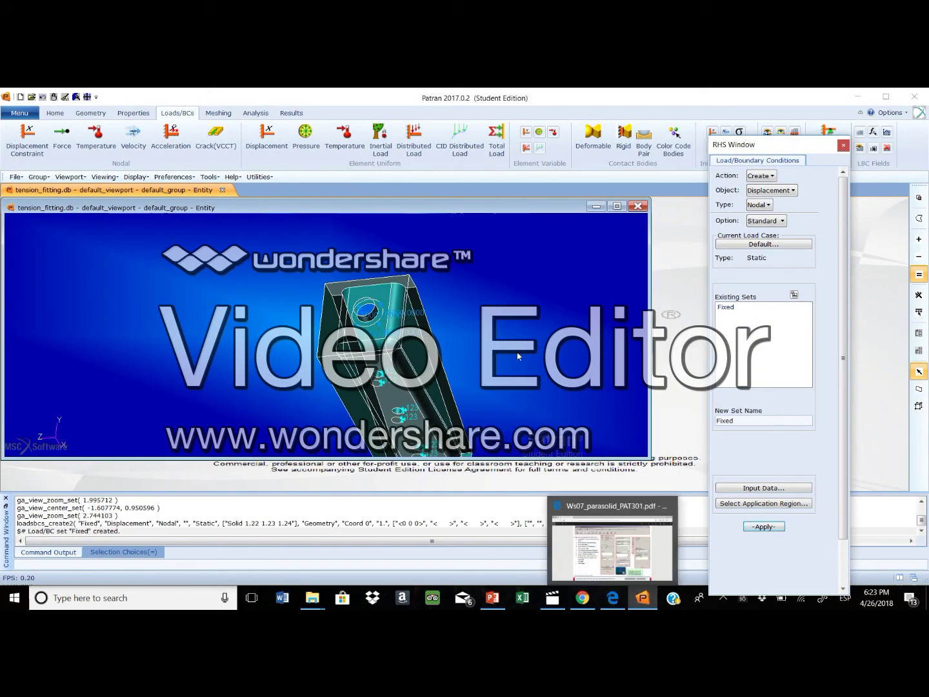
{"action": "scroll", "coordinate": [507, 360], "scroll_direction": "up", "scroll_amount": 1}
{"action": "scroll", "coordinate": [507, 360], "scroll_direction": "up", "scroll_amount": 1}
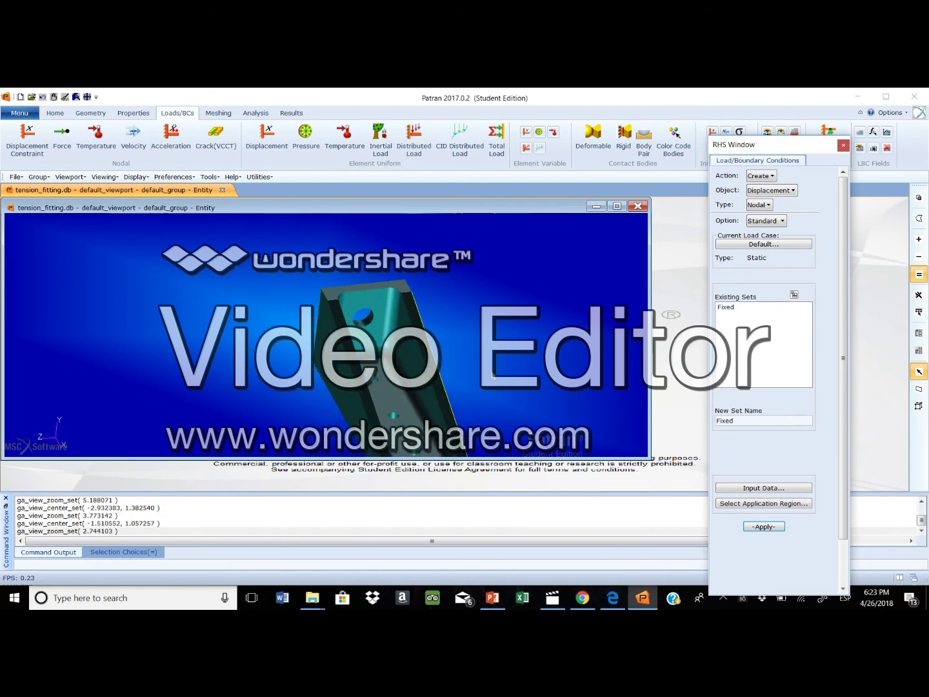
{"action": "scroll", "coordinate": [490, 362], "scroll_direction": "down", "scroll_amount": 2}
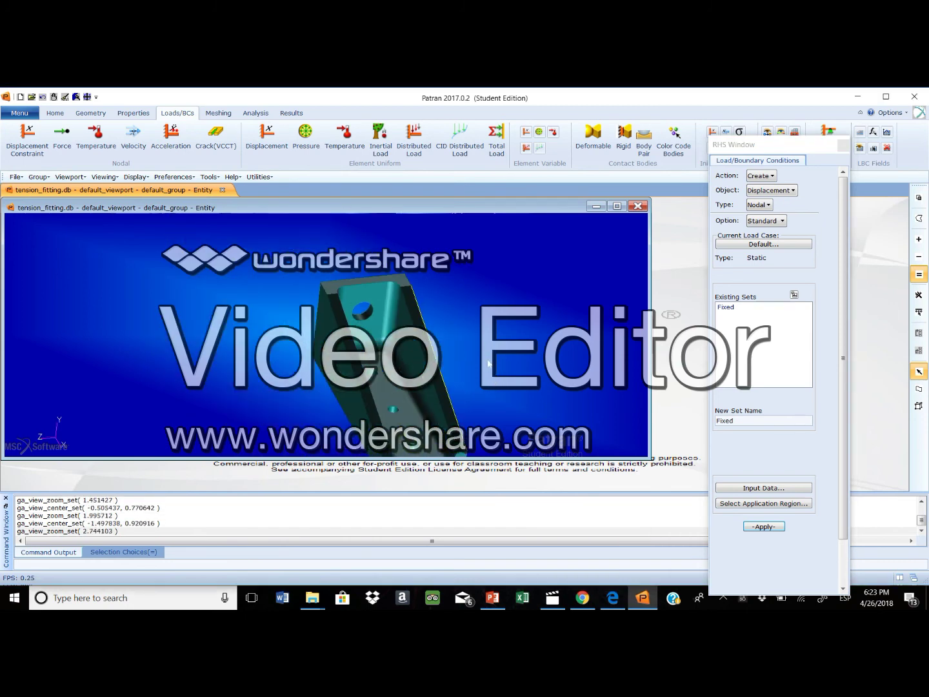
{"action": "middle_click_drag", "start_coordinate": [465, 345], "coordinate": [458, 342], "text": "ctrl"}
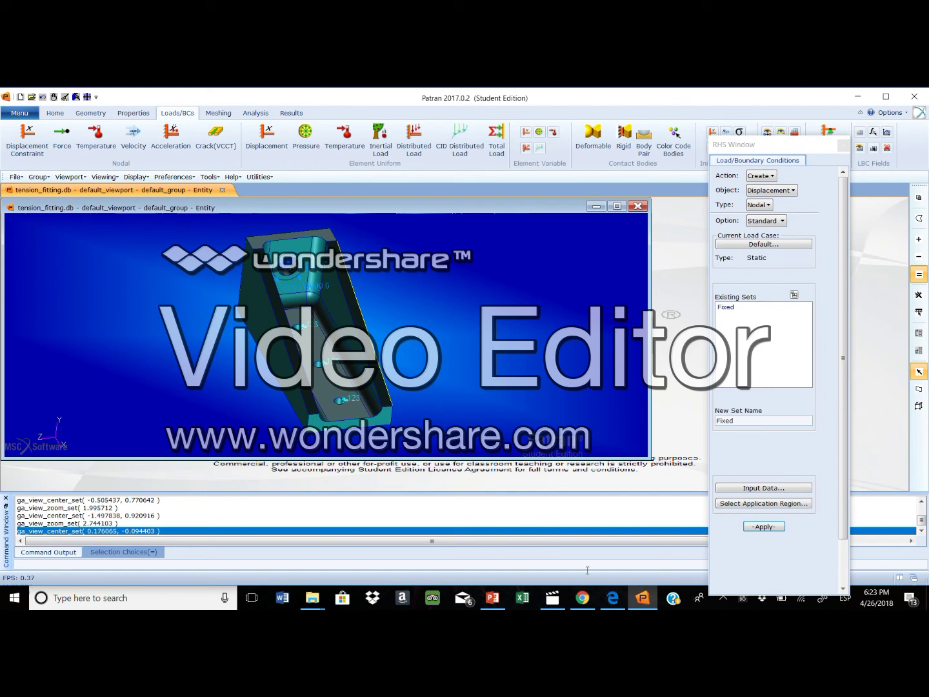
Step: Switch to the workshop PDF and compare the constrained fitting in Patran with the model pictured on page 24
{"action": "mouse_move", "coordinate": [612, 599]}
{"action": "left_click", "coordinate": [612, 548]}
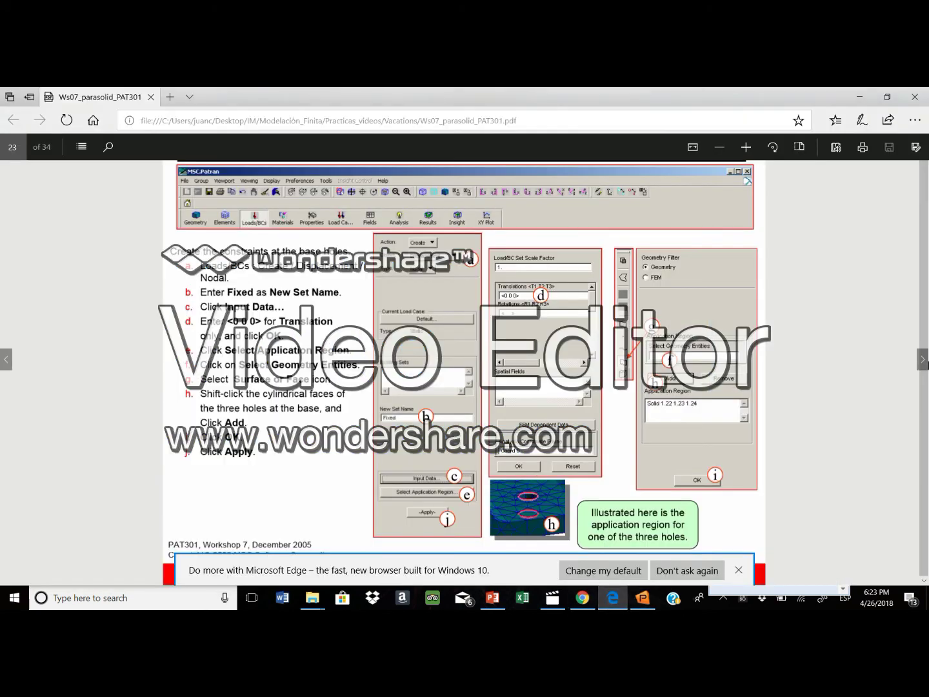
{"action": "left_click", "coordinate": [923, 364]}
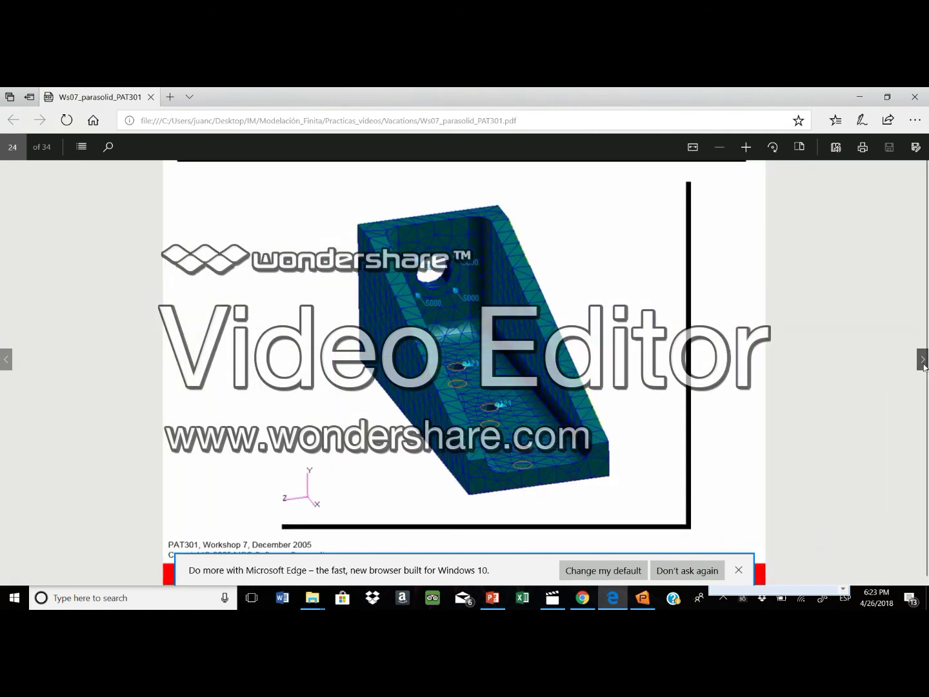
{"action": "left_click", "coordinate": [643, 597]}
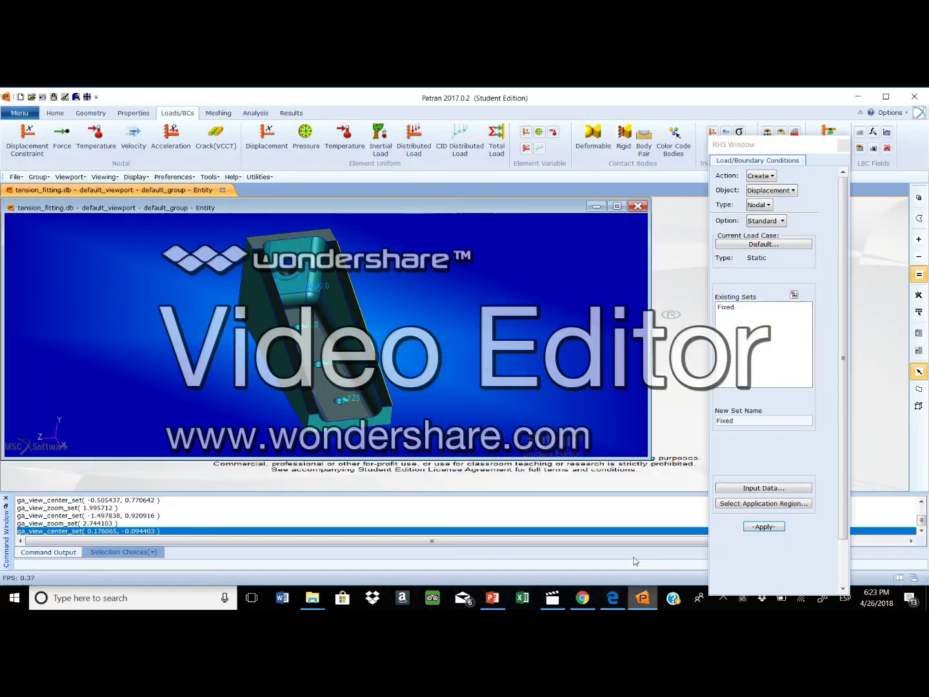
{"action": "left_click", "coordinate": [623, 595]}
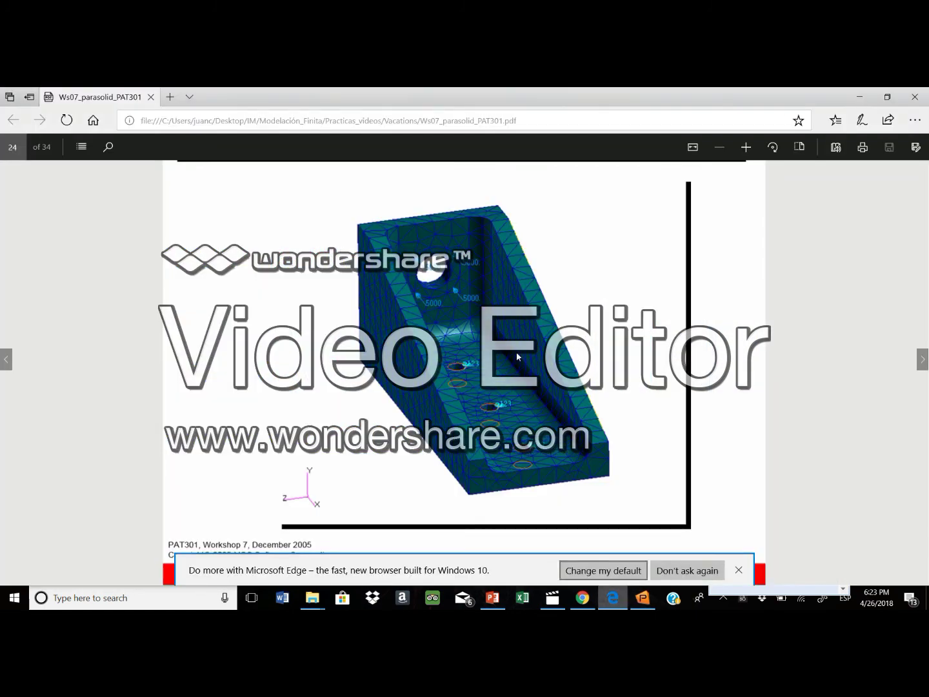
Step: Read the material instructions on page 25 of the workshop PDF and bring up the property tools in Patran
{"action": "left_click", "coordinate": [924, 359]}
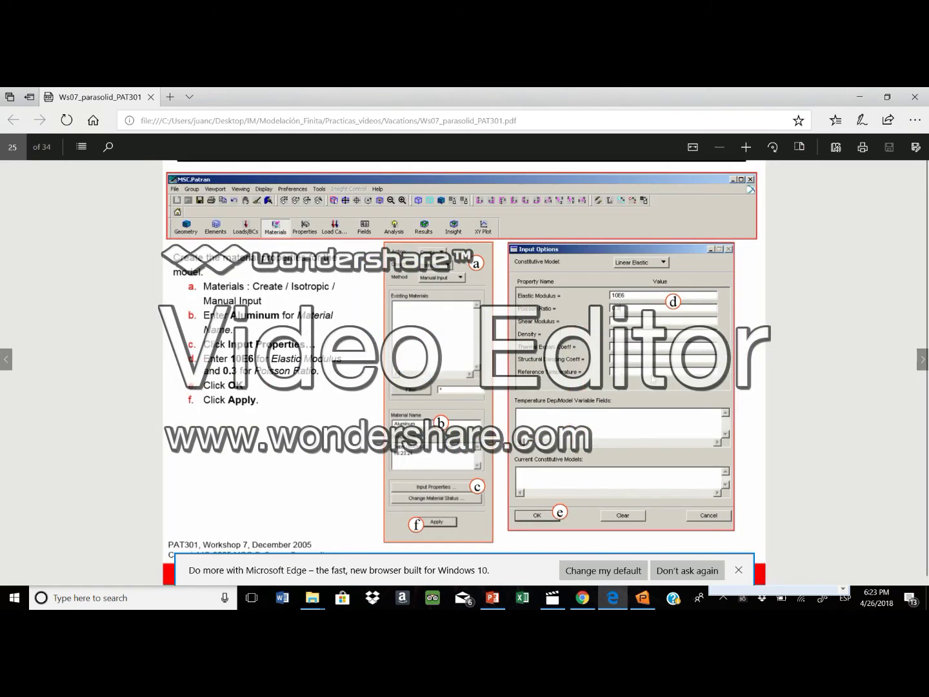
{"action": "left_click", "coordinate": [651, 603]}
{"action": "left_click", "coordinate": [116, 114]}
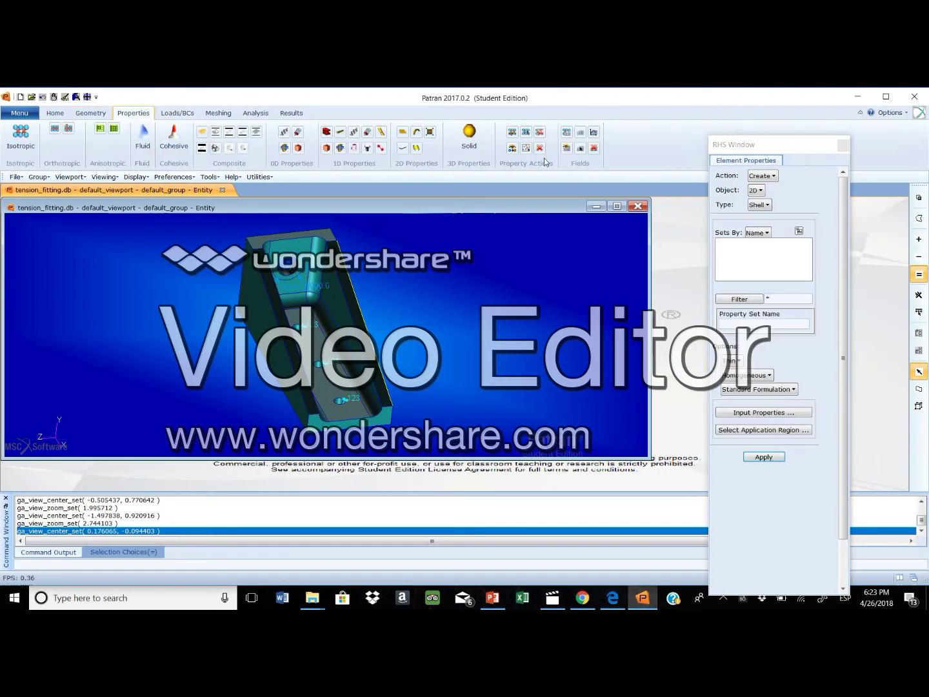
{"action": "left_click", "coordinate": [612, 597]}
{"action": "left_click", "coordinate": [642, 599]}
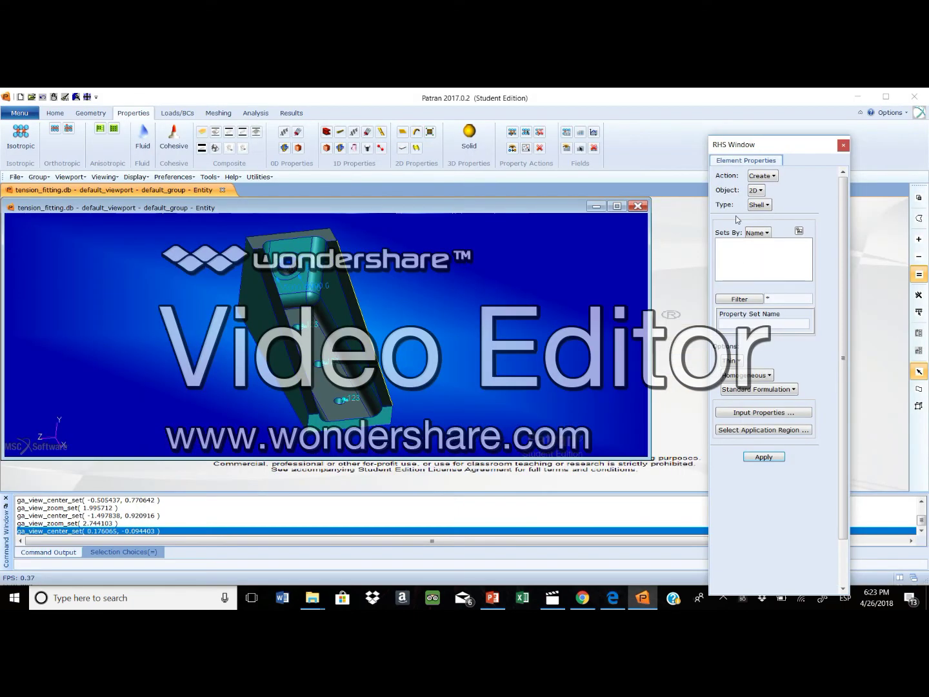
{"action": "left_click", "coordinate": [758, 191]}
{"action": "left_click", "coordinate": [762, 176]}
{"action": "left_click", "coordinate": [762, 175]}
{"action": "left_click", "coordinate": [760, 204]}
{"action": "left_click", "coordinate": [784, 192]}
Step: Start a new isotropic material with manual input and name it Aluminum, checking page 25 of the workshop PDF
{"action": "left_click", "coordinate": [21, 139]}
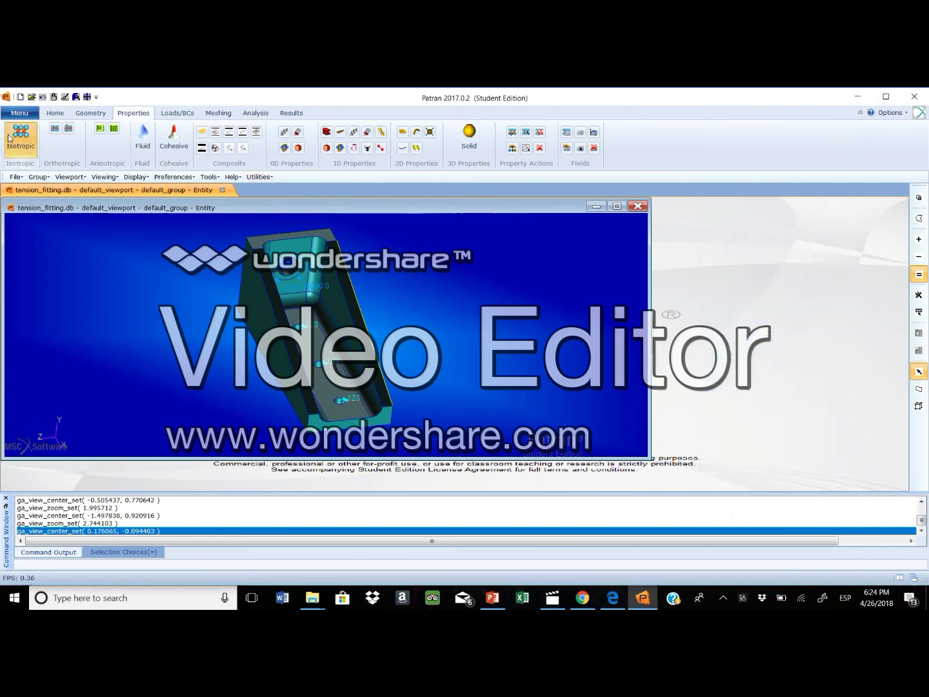
{"action": "left_click", "coordinate": [612, 598]}
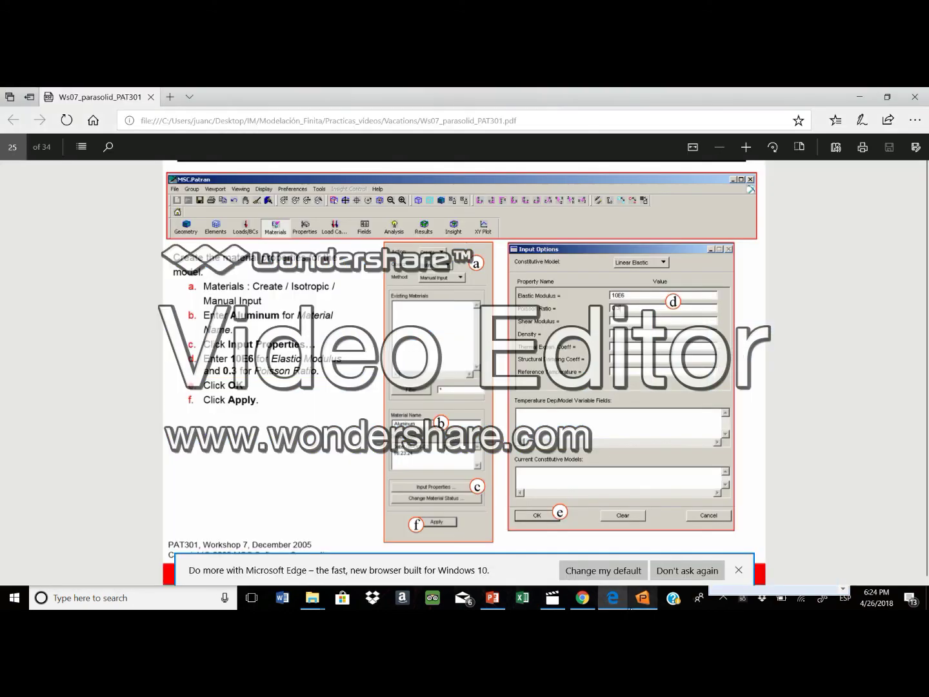
{"action": "left_click", "coordinate": [638, 604]}
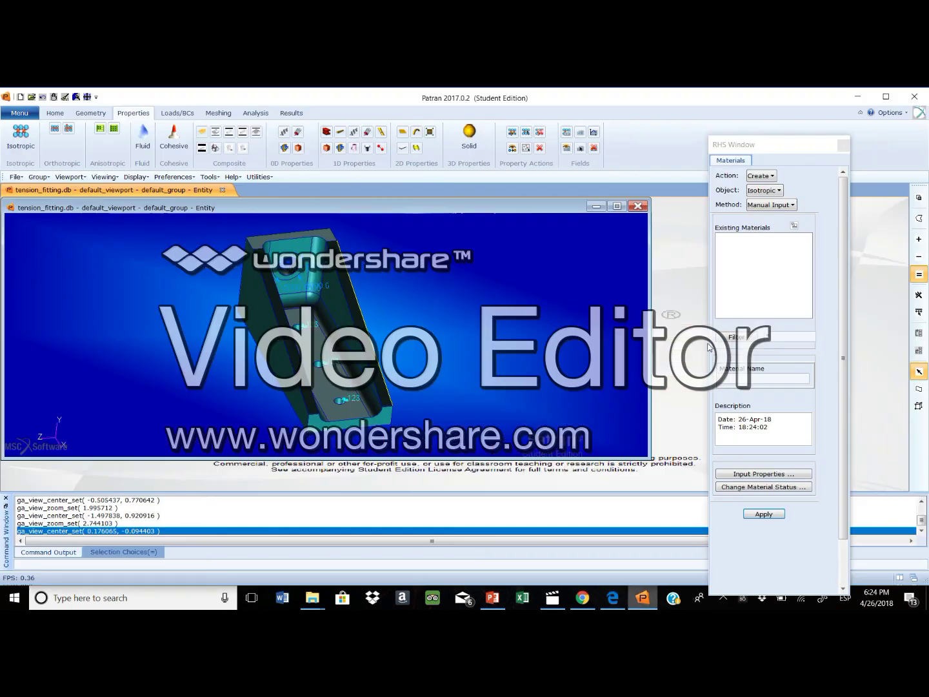
{"action": "left_click", "coordinate": [646, 602]}
{"action": "mouse_move", "coordinate": [647, 602]}
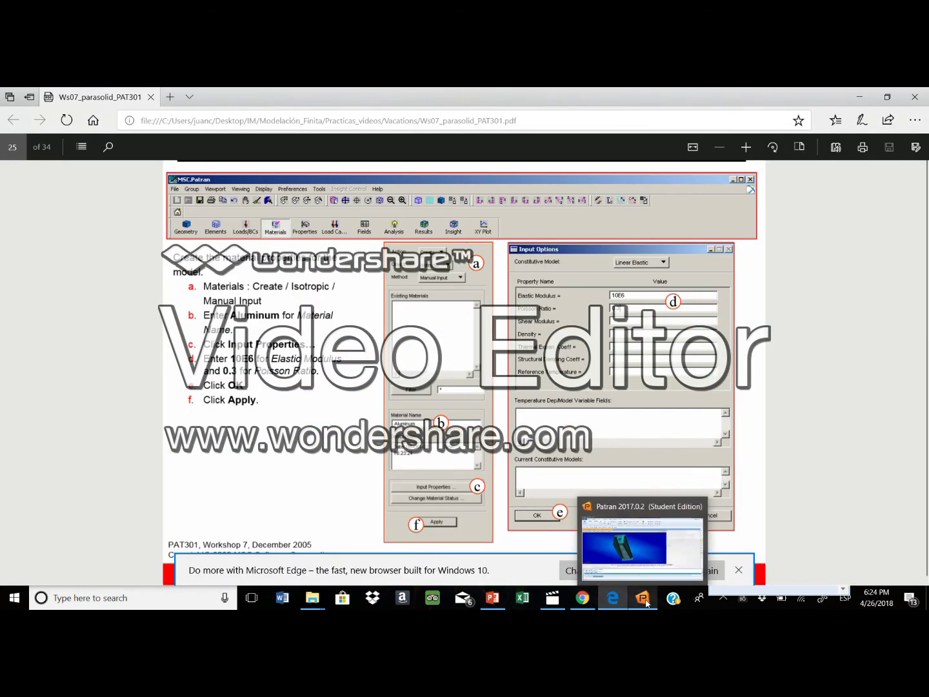
{"action": "left_click", "coordinate": [646, 602]}
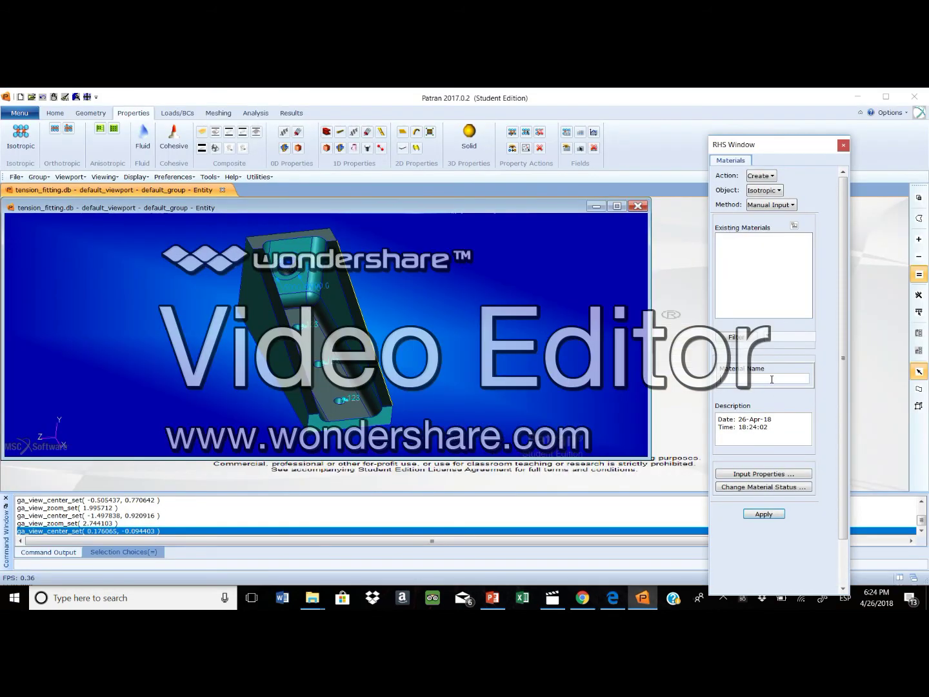
{"action": "type", "text": "alu"}
{"action": "left_click", "coordinate": [635, 597]}
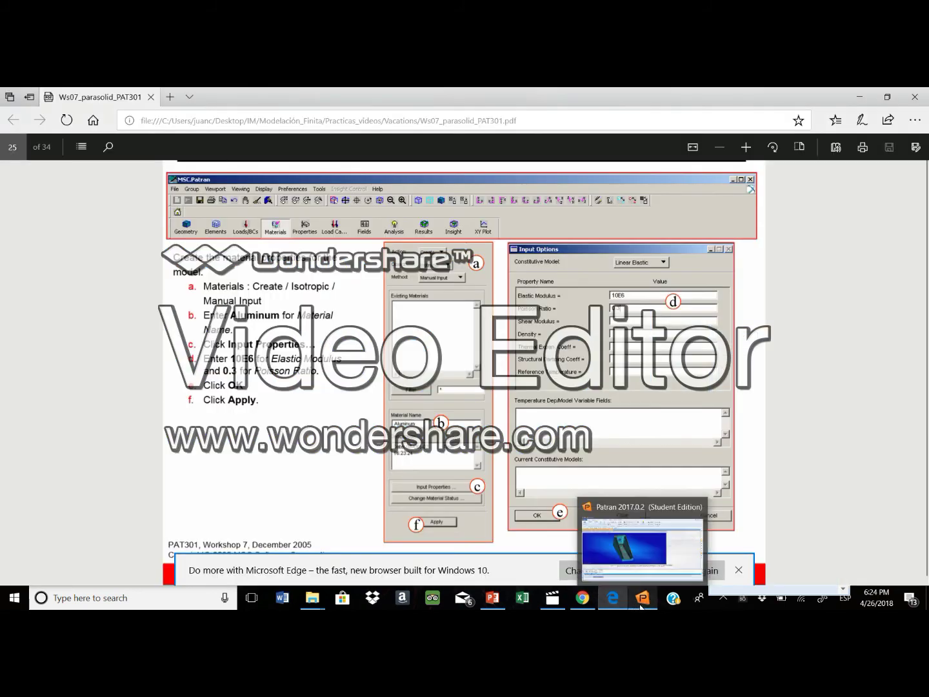
{"action": "left_click", "coordinate": [641, 605]}
{"action": "left_click", "coordinate": [643, 605]}
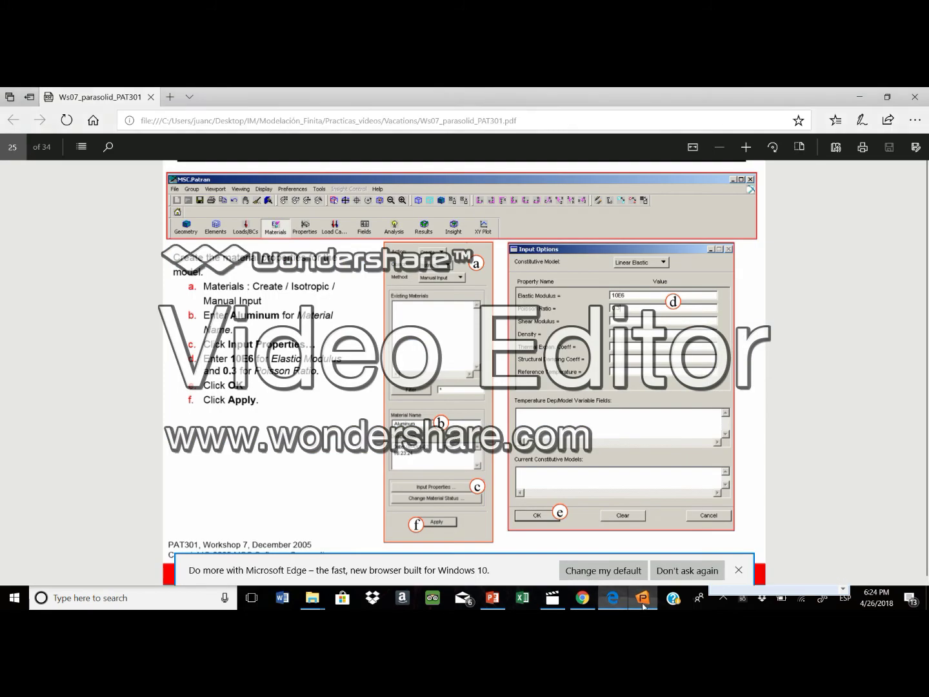
{"action": "left_click", "coordinate": [648, 605]}
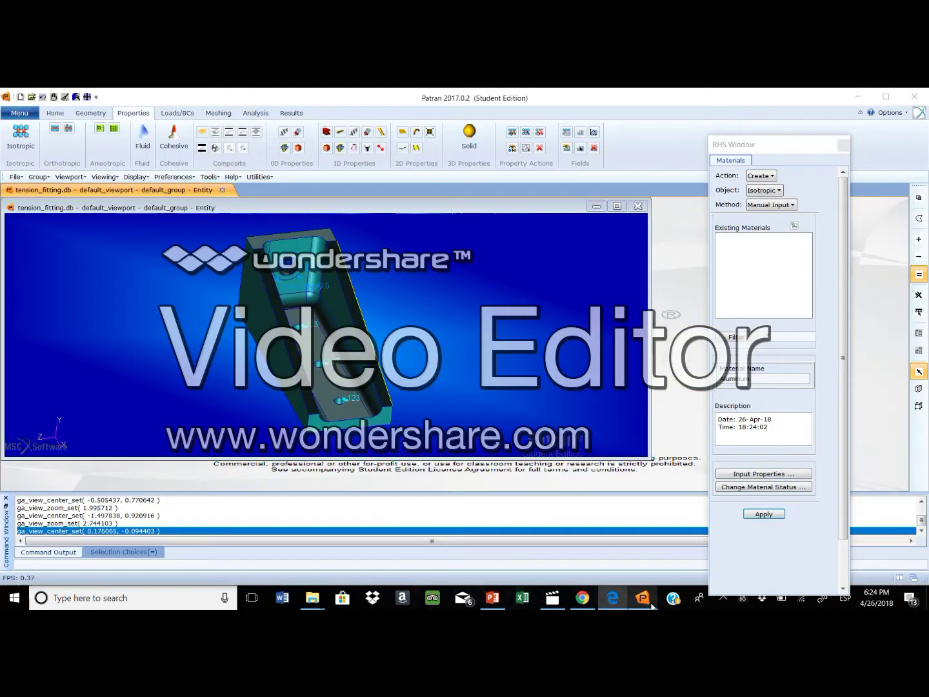
Step: Set the Aluminum material's linear elastic properties to Elastic Modulus 10E6 and Poisson Ratio 0.3, following the workshop PDF
{"action": "left_click", "coordinate": [804, 477]}
{"action": "left_click", "coordinate": [612, 599]}
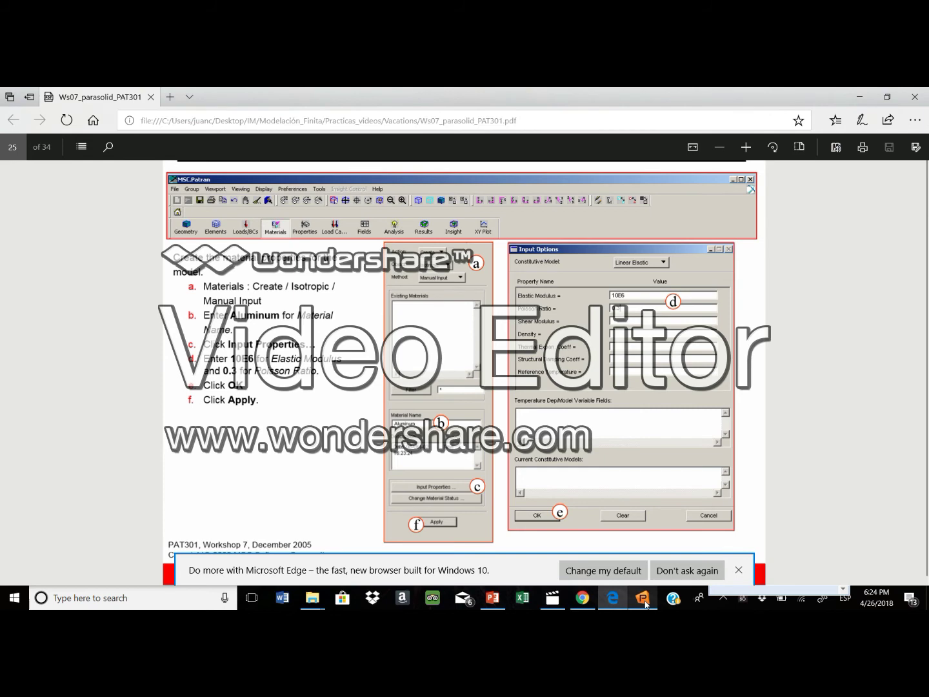
{"action": "left_click", "coordinate": [646, 604]}
{"action": "left_click", "coordinate": [733, 186]}
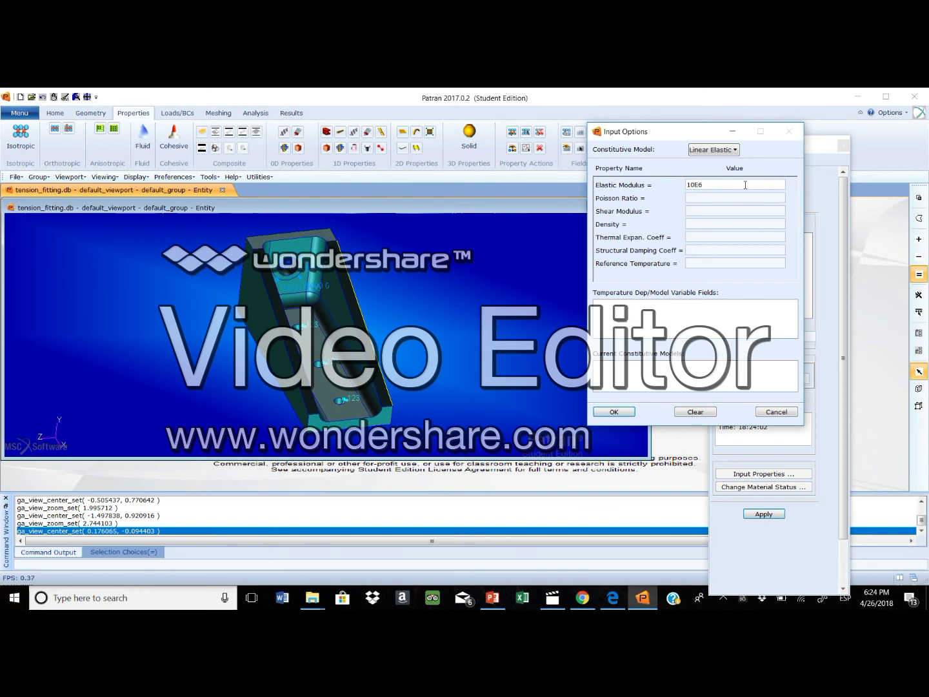
{"action": "left_click", "coordinate": [613, 598]}
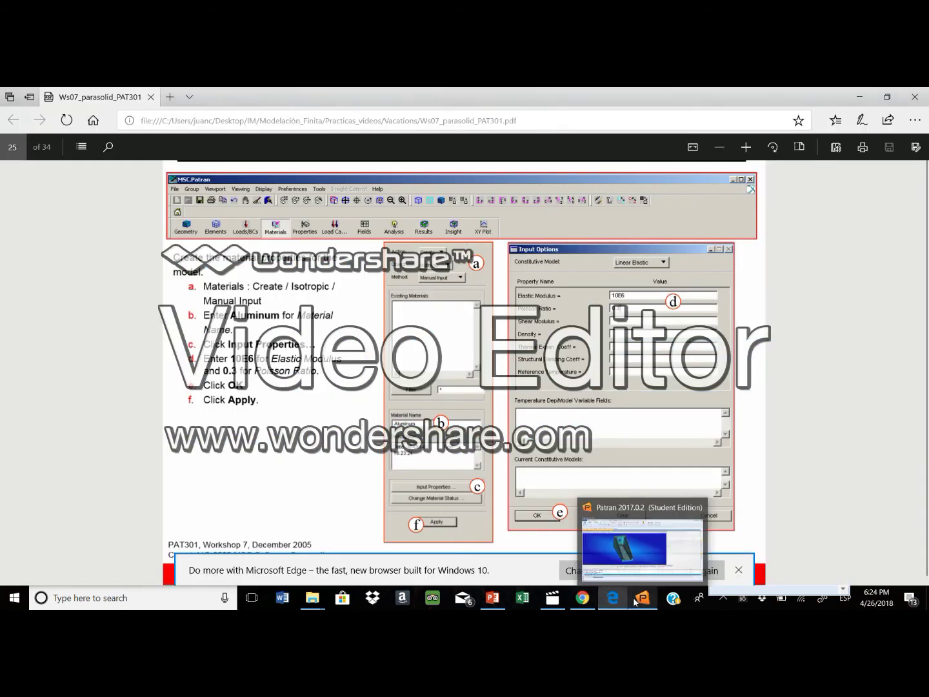
{"action": "left_click", "coordinate": [637, 597]}
{"action": "left_click", "coordinate": [709, 196]}
{"action": "type", "text": "0.3"}
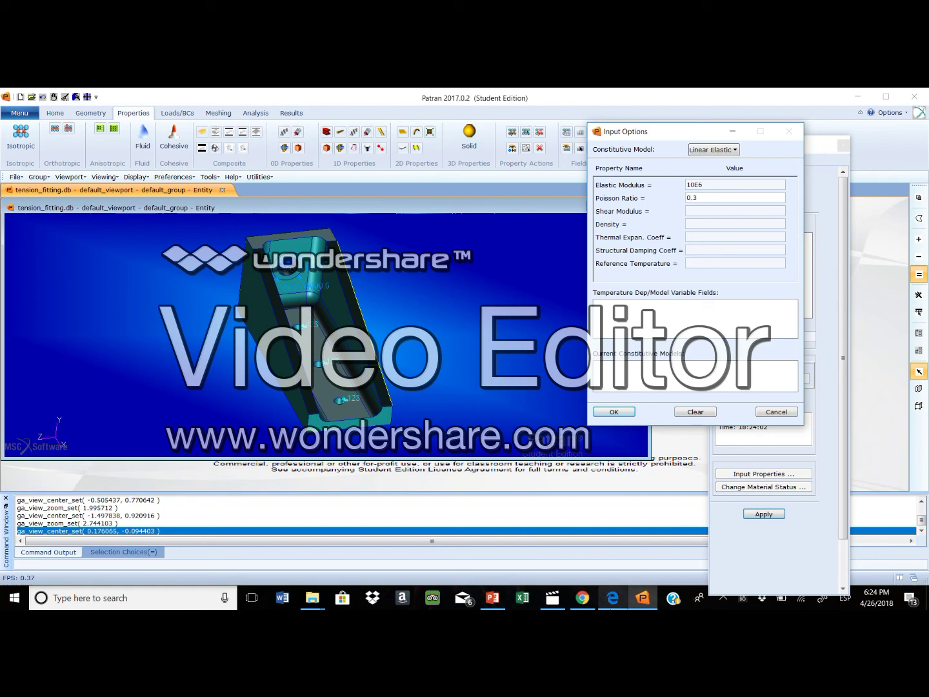
Step: Check the entered properties against the workshop PDF, accept them and create the Aluminum material in Patran
{"action": "left_click", "coordinate": [612, 597]}
{"action": "left_click", "coordinate": [638, 600]}
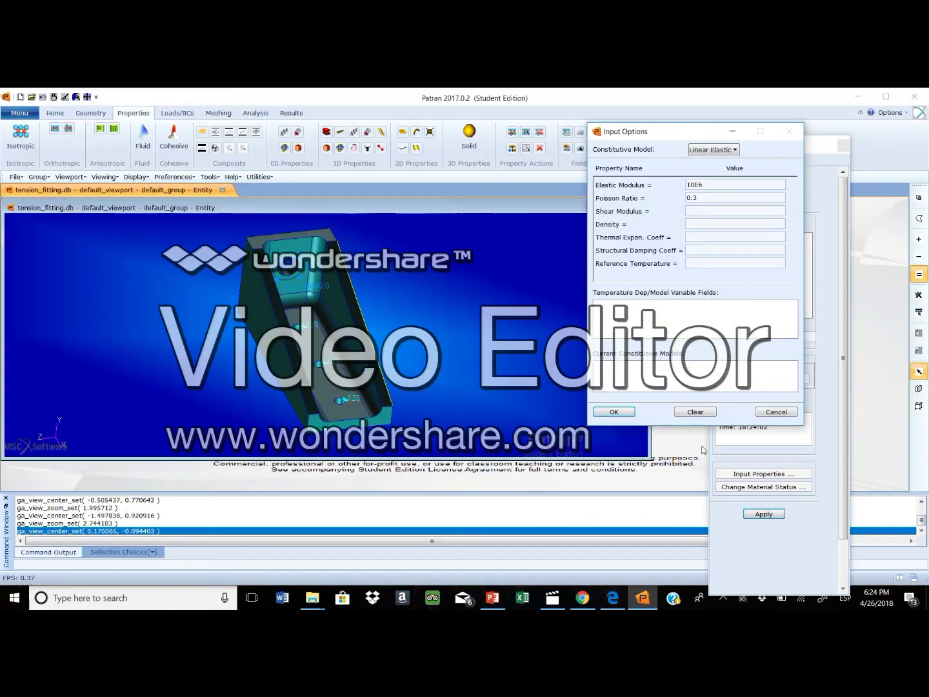
{"action": "left_click", "coordinate": [609, 412]}
{"action": "left_click", "coordinate": [621, 600]}
{"action": "left_click", "coordinate": [642, 599]}
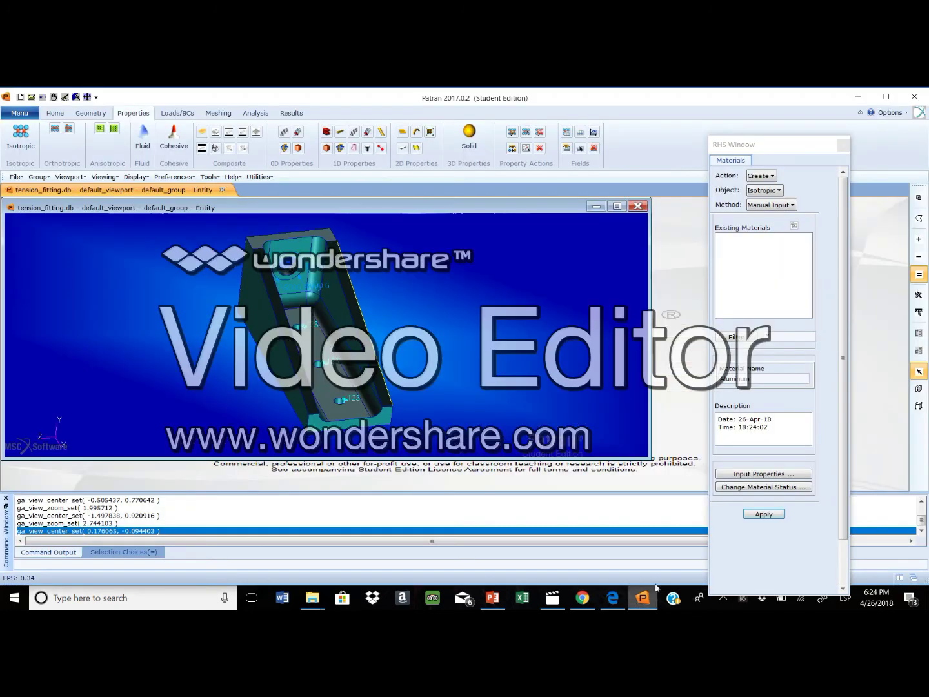
{"action": "left_click", "coordinate": [763, 514]}
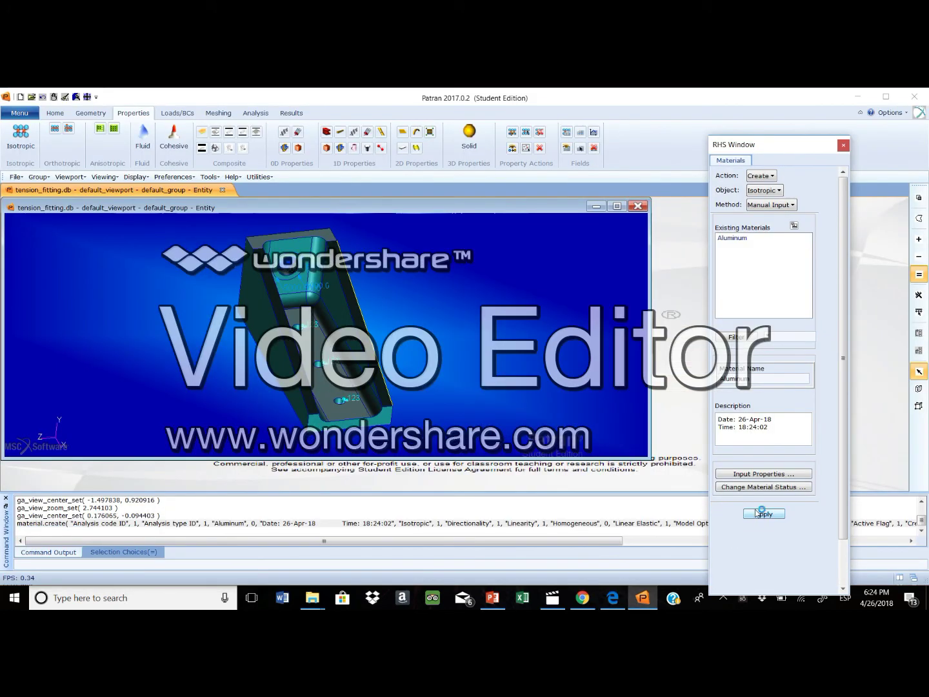
Step: Open Step 13 of the workshop PDF, start a 3D Solid element property set in Patran and check the instruction for its name
{"action": "left_click", "coordinate": [611, 600]}
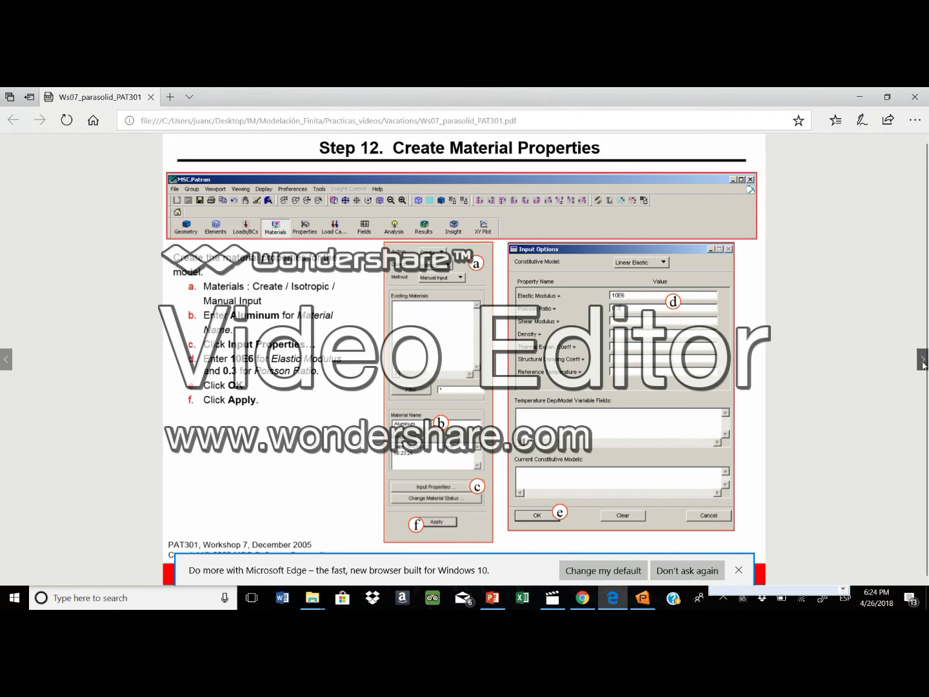
{"action": "left_click", "coordinate": [923, 363]}
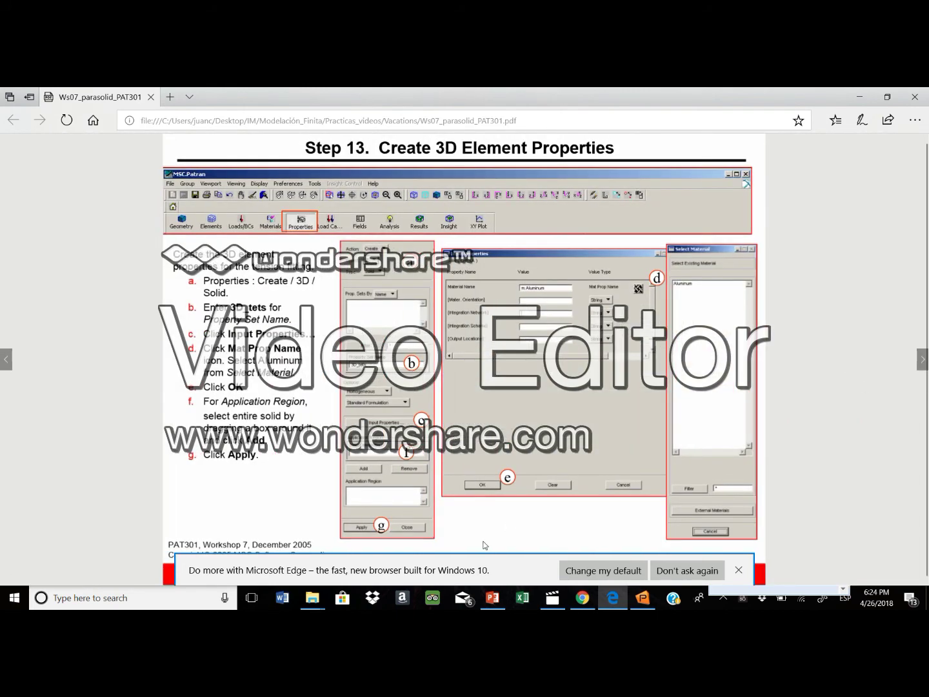
{"action": "left_click", "coordinate": [639, 600]}
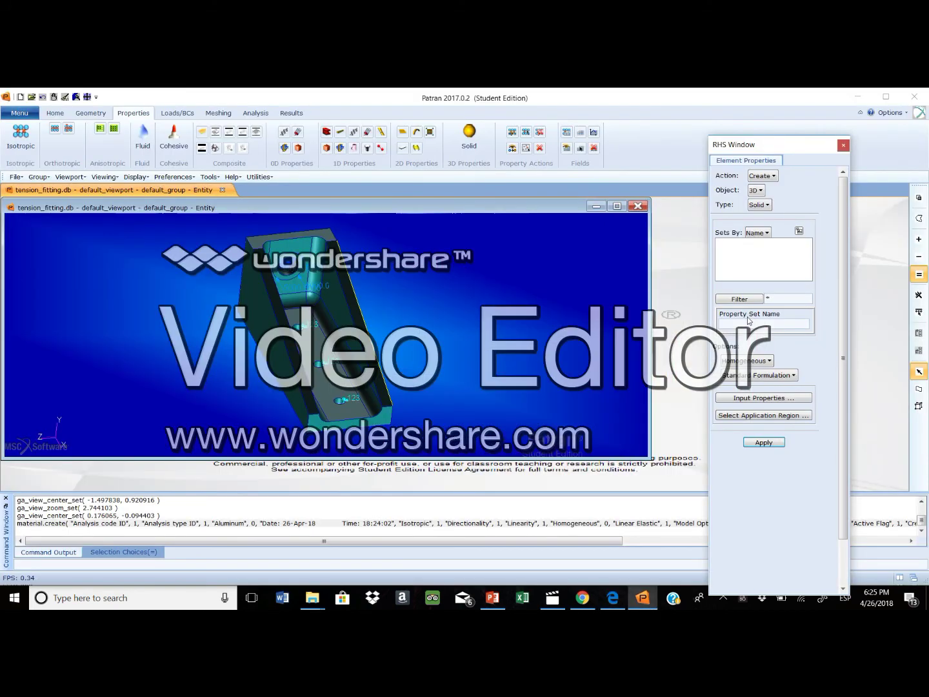
{"action": "left_click", "coordinate": [749, 324]}
{"action": "left_click", "coordinate": [612, 598]}
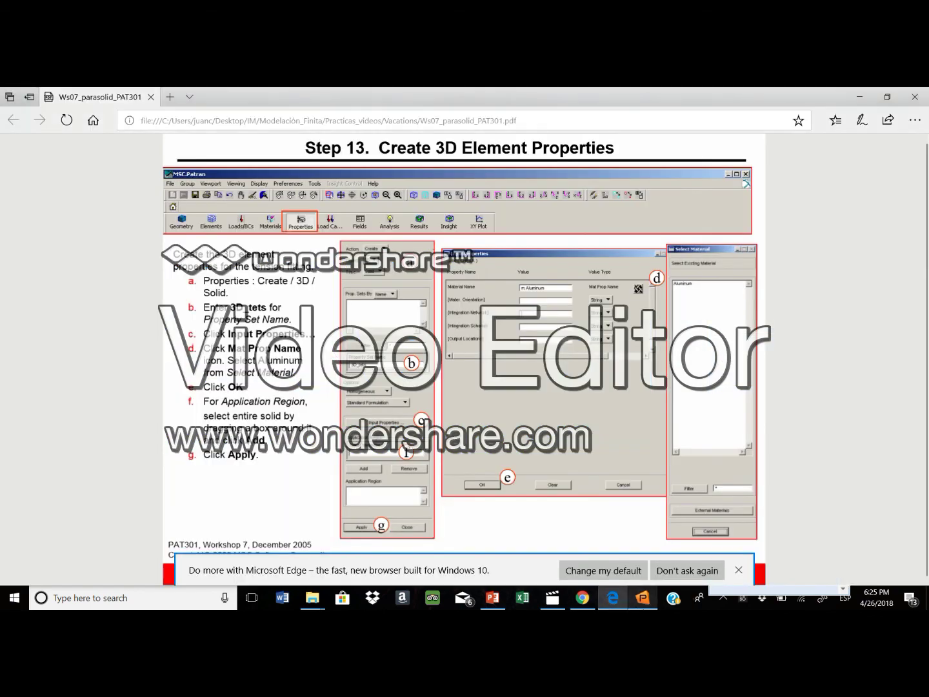